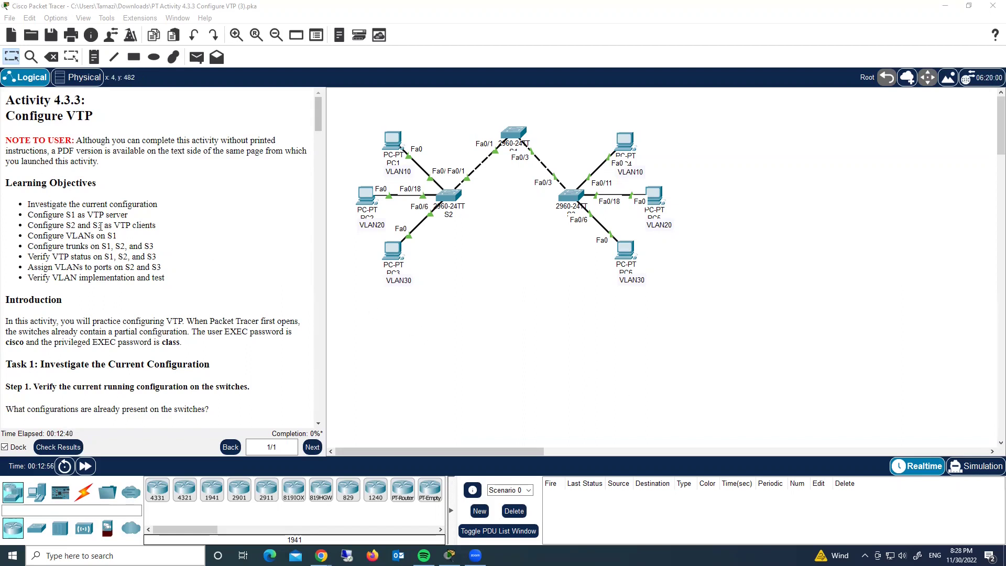
Log into S1's CLI with privileged access and run show vlan brief, showing only VLANs 1 and 1002–1005.
{"action": "scroll", "coordinate": [203, 243], "scroll_direction": "down", "scroll_amount": 3}
{"action": "scroll", "coordinate": [202, 243], "scroll_direction": "up", "scroll_amount": 3}
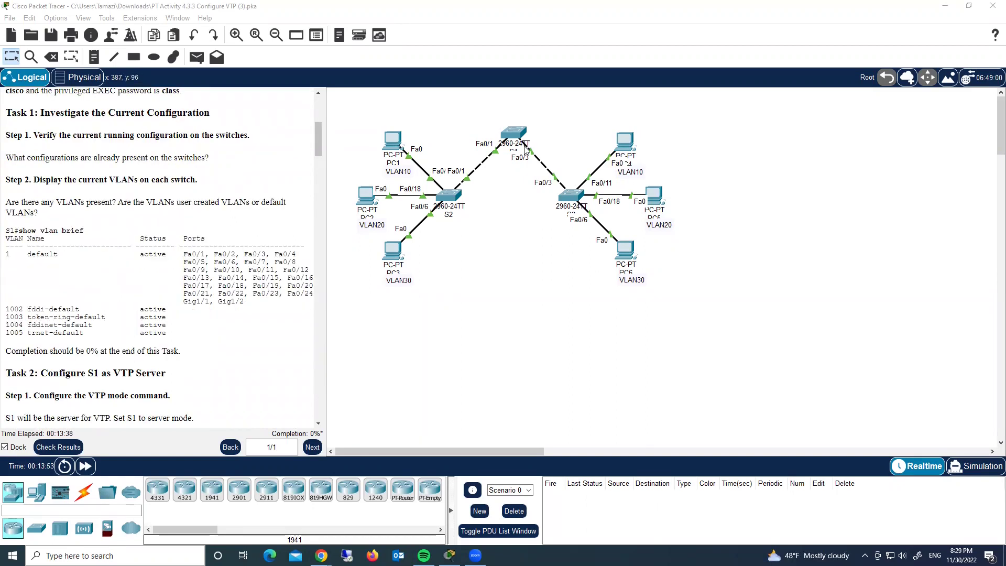
{"action": "left_click", "coordinate": [513, 133]}
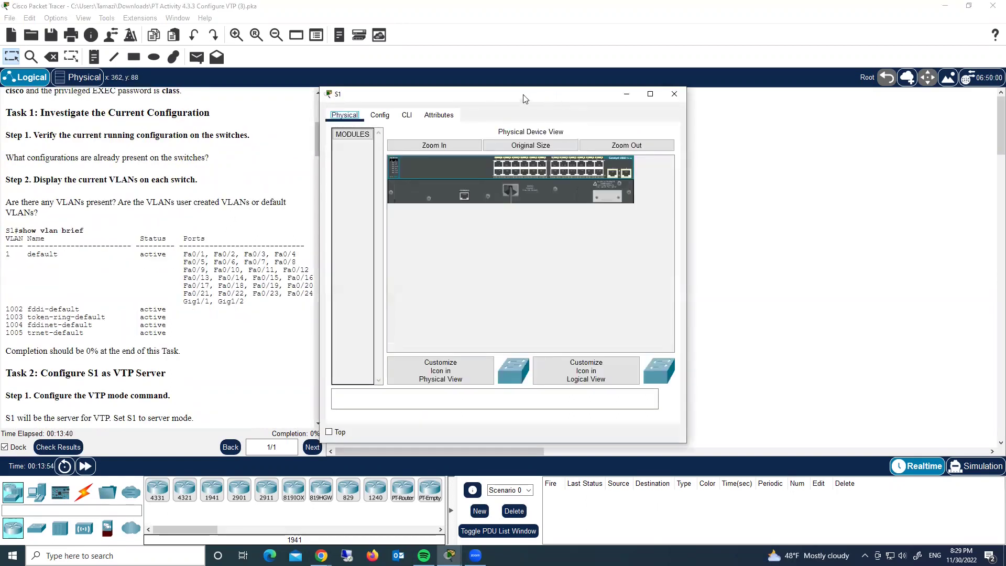
{"action": "left_click", "coordinate": [628, 110]}
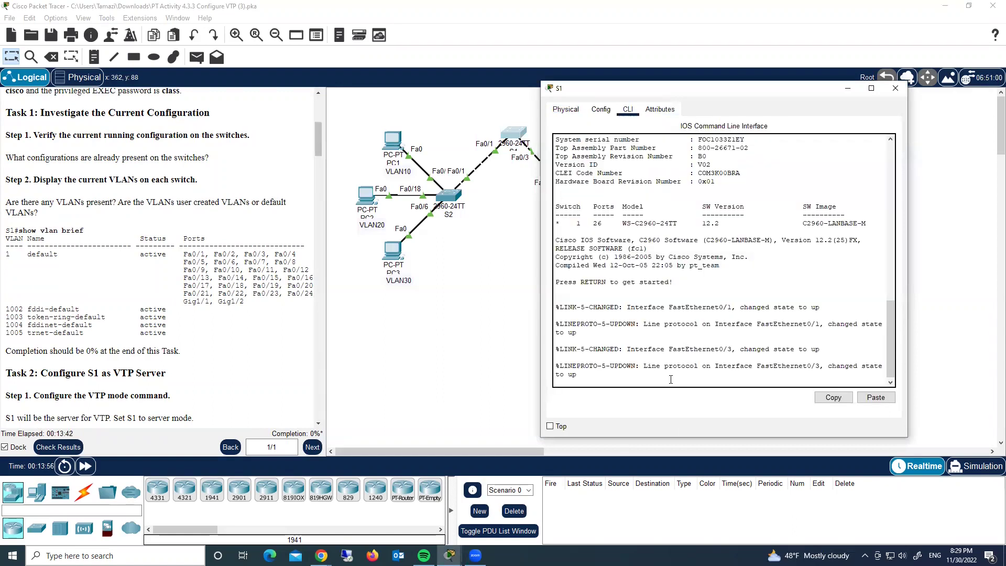
{"action": "key", "text": "Return"}
{"action": "key", "text": "Return"}
{"action": "key", "text": "Return"}
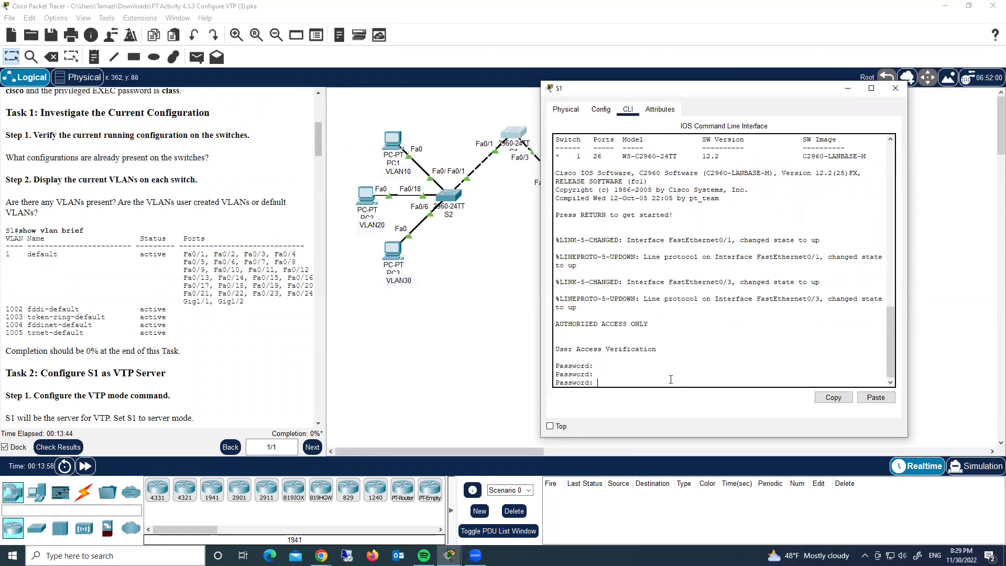
{"action": "type", "text": "cisco"}
{"action": "key", "text": "Return"}
{"action": "type", "text": "en"}
{"action": "key", "text": "Return"}
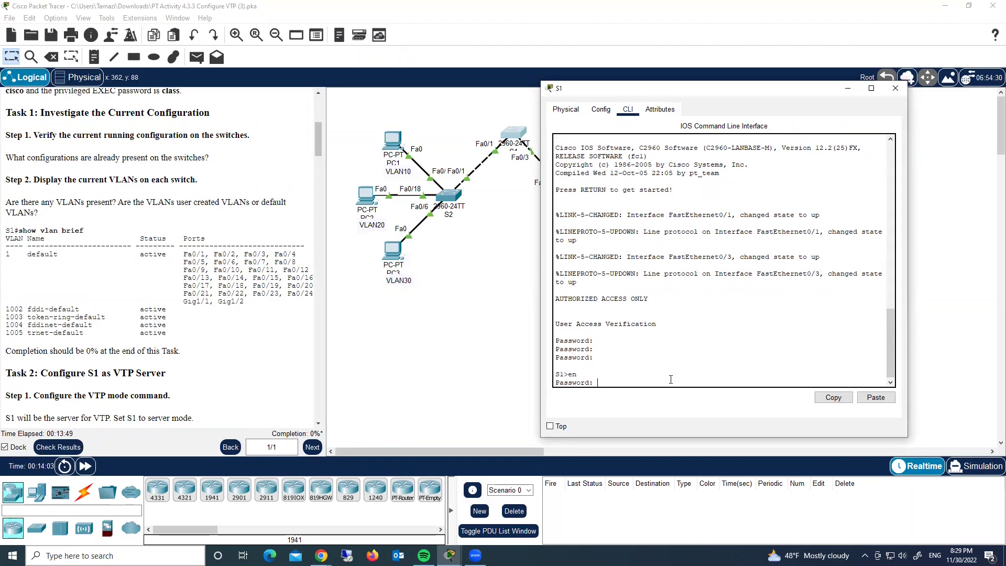
{"action": "key", "text": "Return"}
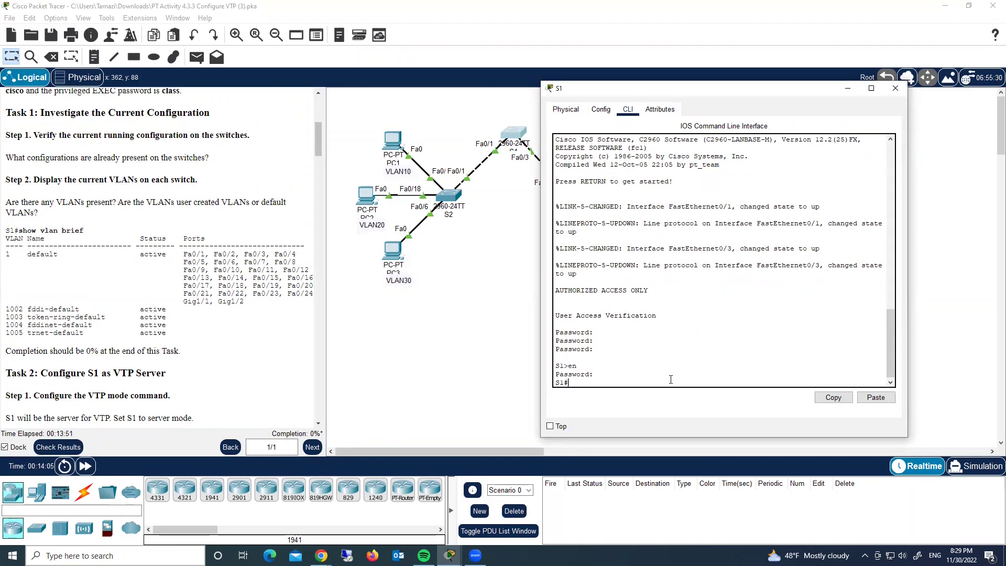
{"action": "type", "text": "sho vlan bri"}
{"action": "key", "text": "Return"}
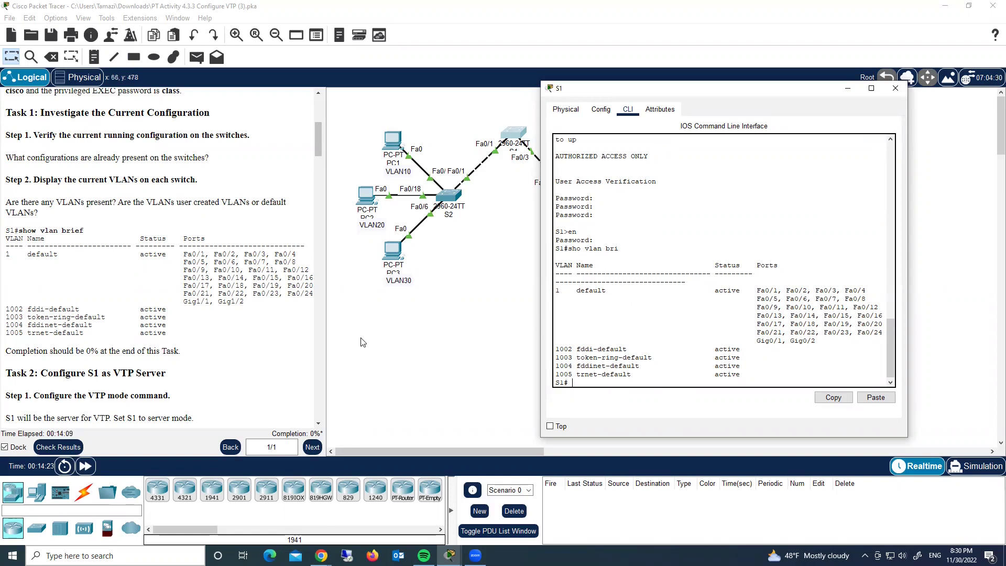
Enter global configuration on S1 and set its VTP mode to server.
{"action": "scroll", "coordinate": [225, 330], "scroll_direction": "down", "scroll_amount": 3}
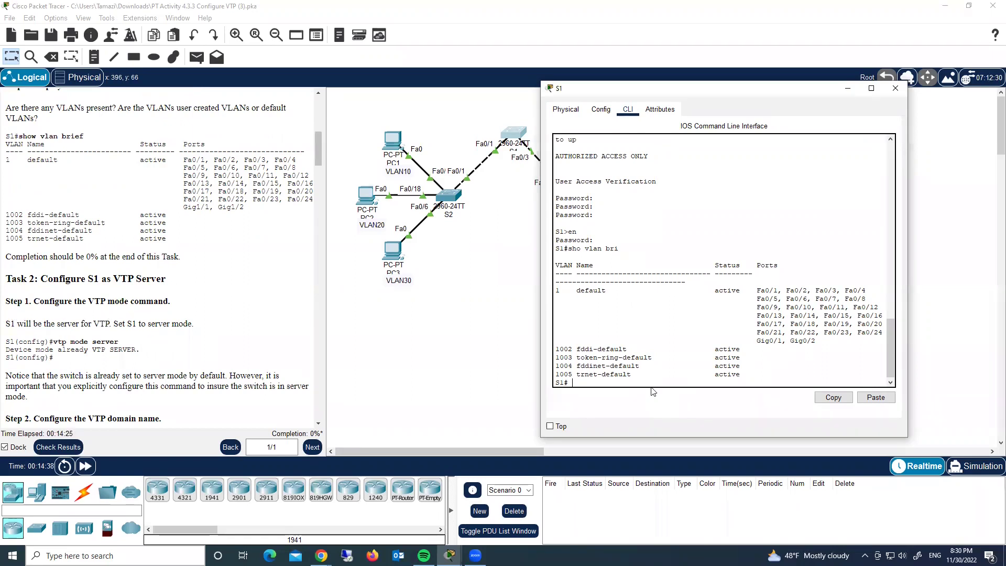
{"action": "type", "text": "conf t"}
{"action": "key", "text": "Return"}
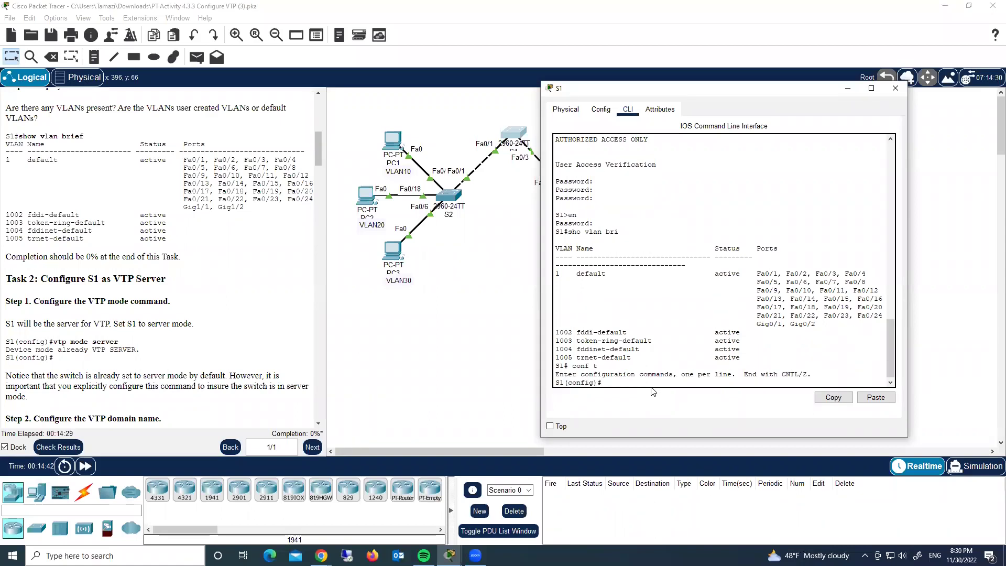
{"action": "type", "text": "vtp mode server"}
{"action": "key", "text": "Return"}
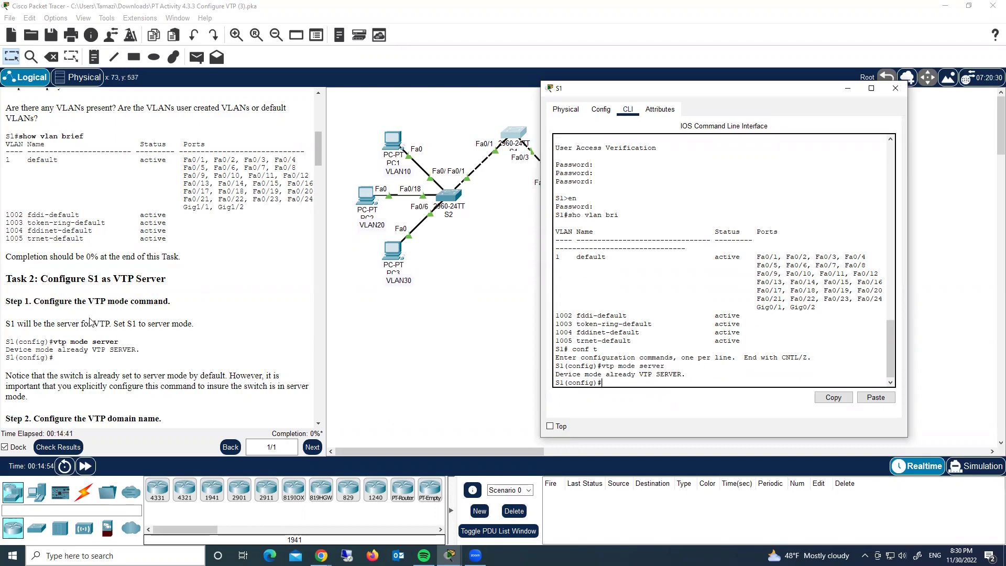
Set S1's VTP domain to CCNA and assign the lab's VTP password.
{"action": "scroll", "coordinate": [90, 322], "scroll_direction": "down", "scroll_amount": 5}
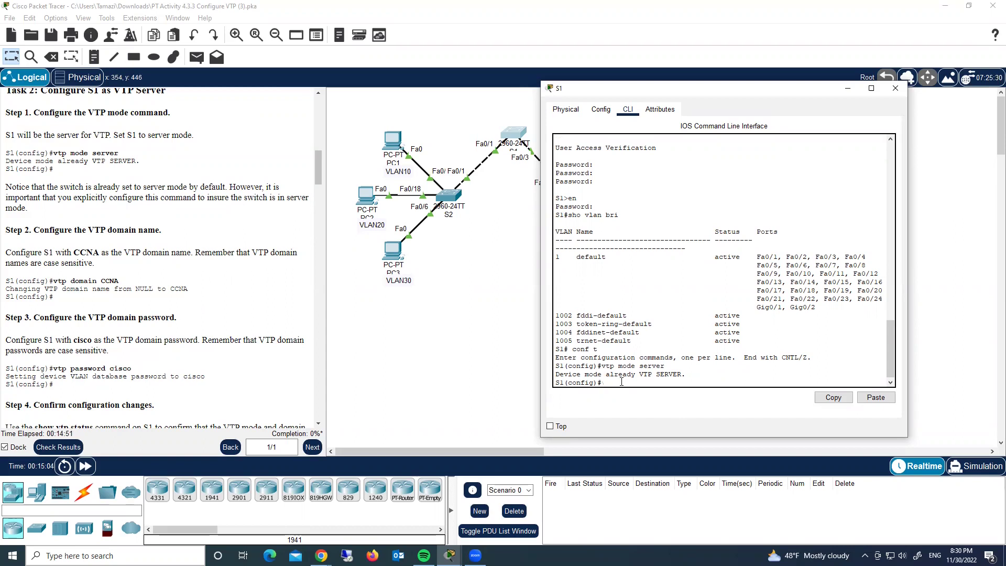
{"action": "type", "text": "vtp domain CCNA"}
{"action": "key", "text": "Return"}
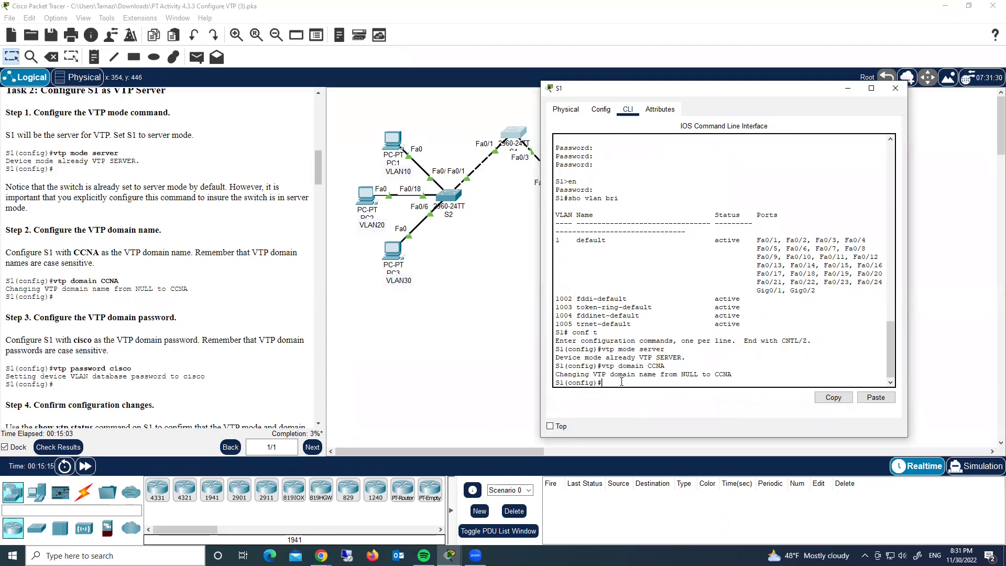
{"action": "scroll", "coordinate": [102, 307], "scroll_direction": "down", "scroll_amount": 1}
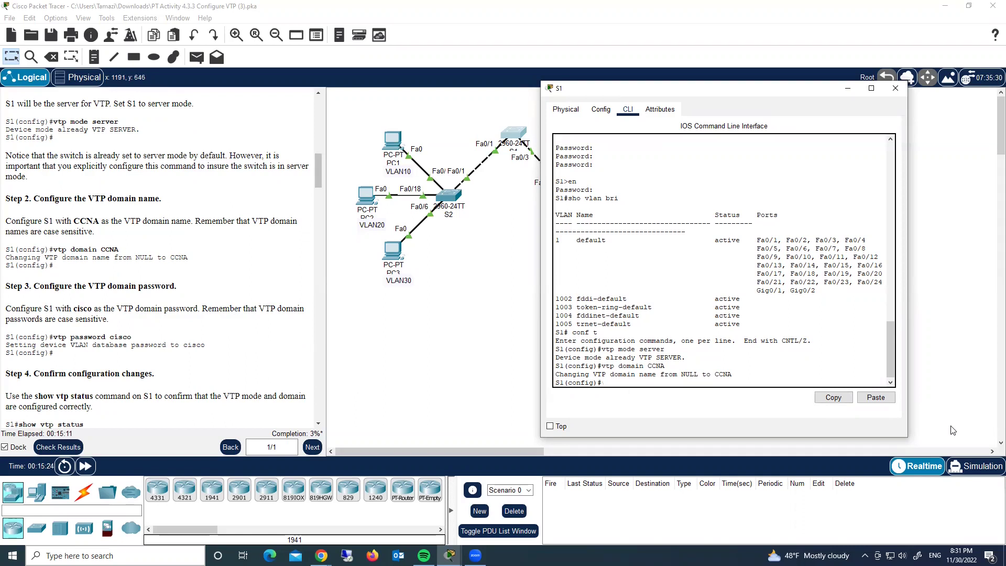
{"action": "type", "text": "vtp pass cisco"}
{"action": "key", "text": "Return"}
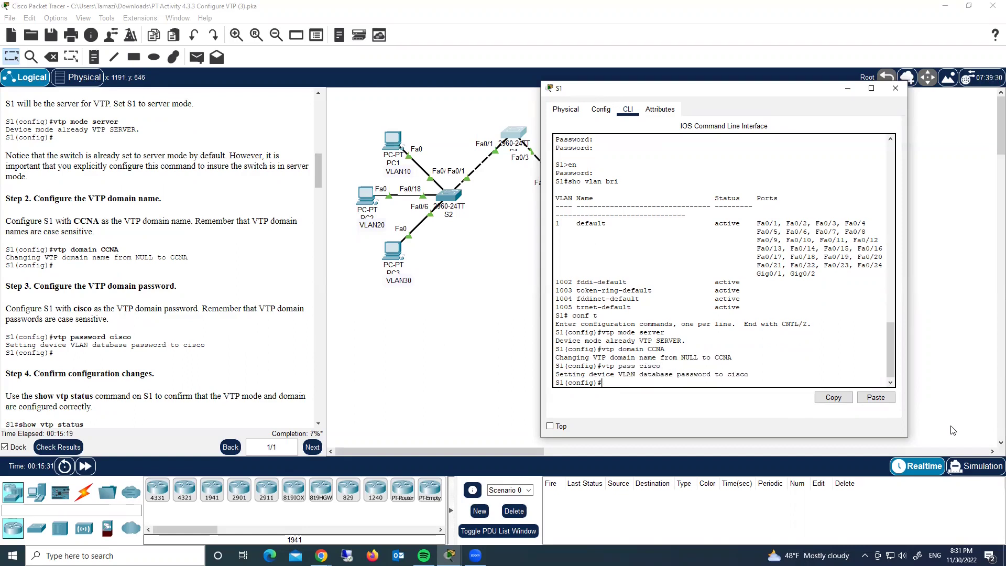
{"action": "scroll", "coordinate": [203, 332], "scroll_direction": "down", "scroll_amount": 4}
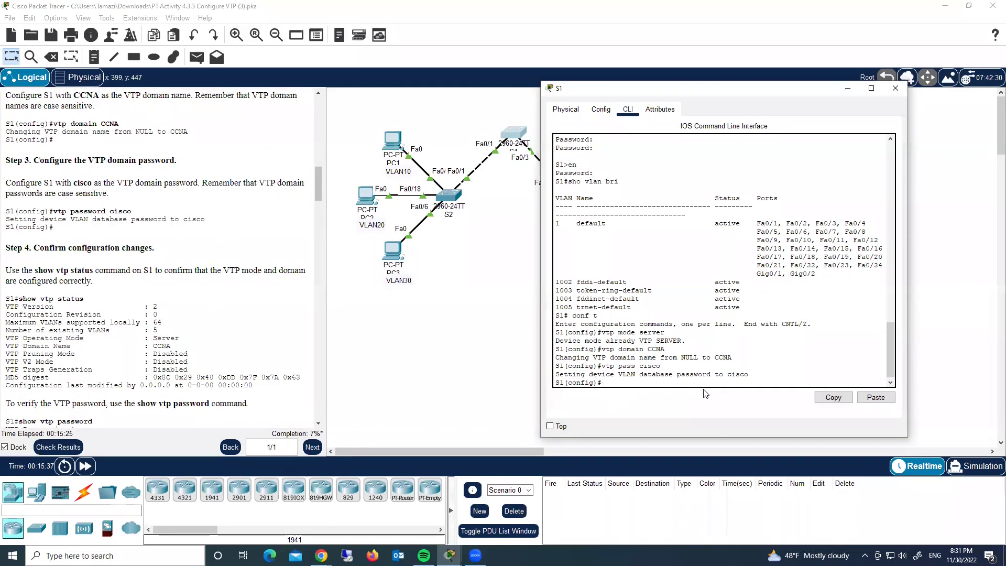
Run do show vtp status on S1 and highlight the Server operating mode and CCNA domain lines.
{"action": "type", "text": "do sho vtp stat"}
{"action": "key", "text": "Return"}
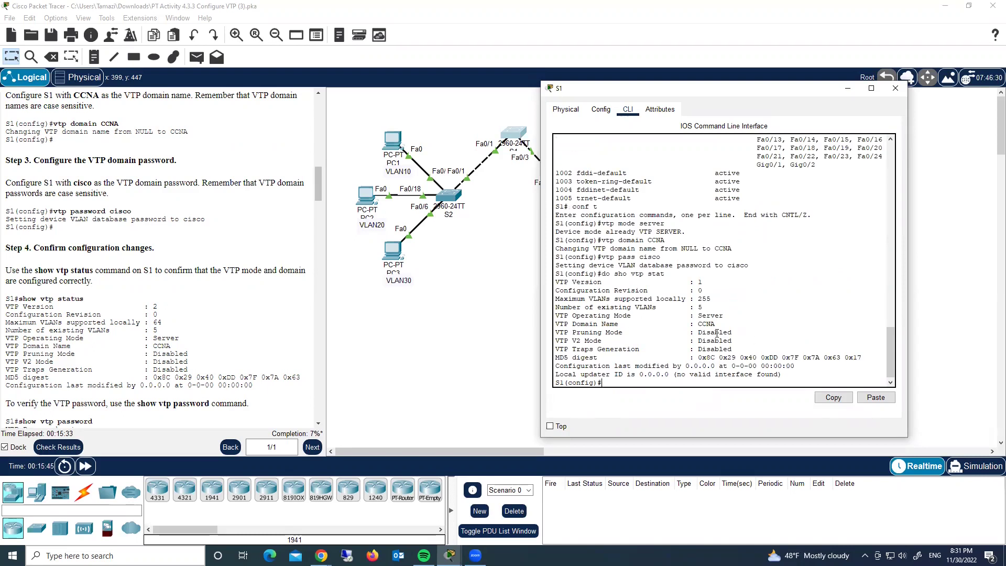
{"action": "left_click_drag", "start_coordinate": [724, 315], "coordinate": [578, 316]}
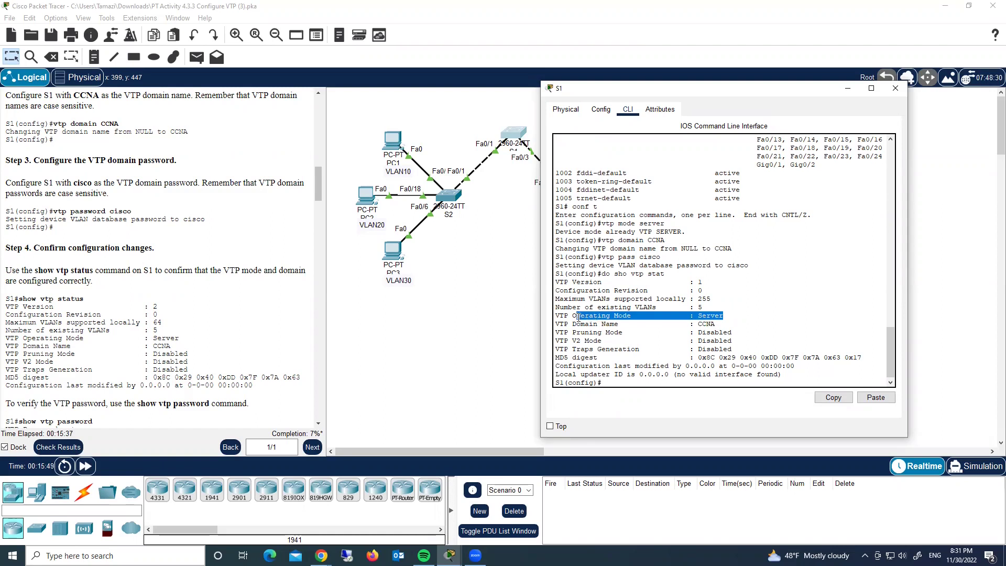
{"action": "left_click", "coordinate": [716, 314]}
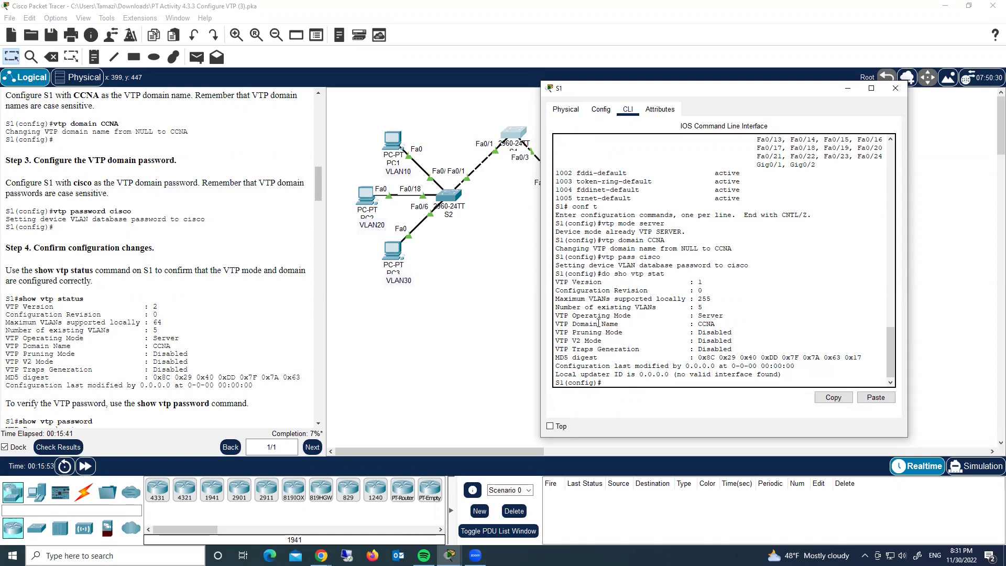
{"action": "left_click_drag", "start_coordinate": [715, 323], "coordinate": [706, 324]}
Set S1 to VTP version 2.
{"action": "left_click", "coordinate": [703, 282]}
{"action": "type", "text": "vtp version 2"}
{"action": "key", "text": "Return"}
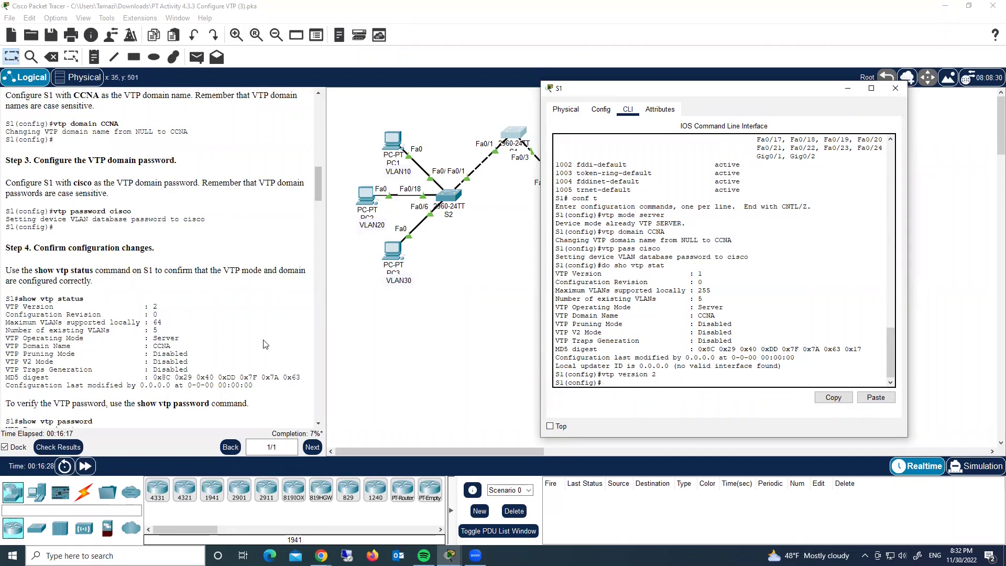
Display S1's configured VTP password with do show vtp password and highlight it.
{"action": "scroll", "coordinate": [261, 336], "scroll_direction": "down", "scroll_amount": 4}
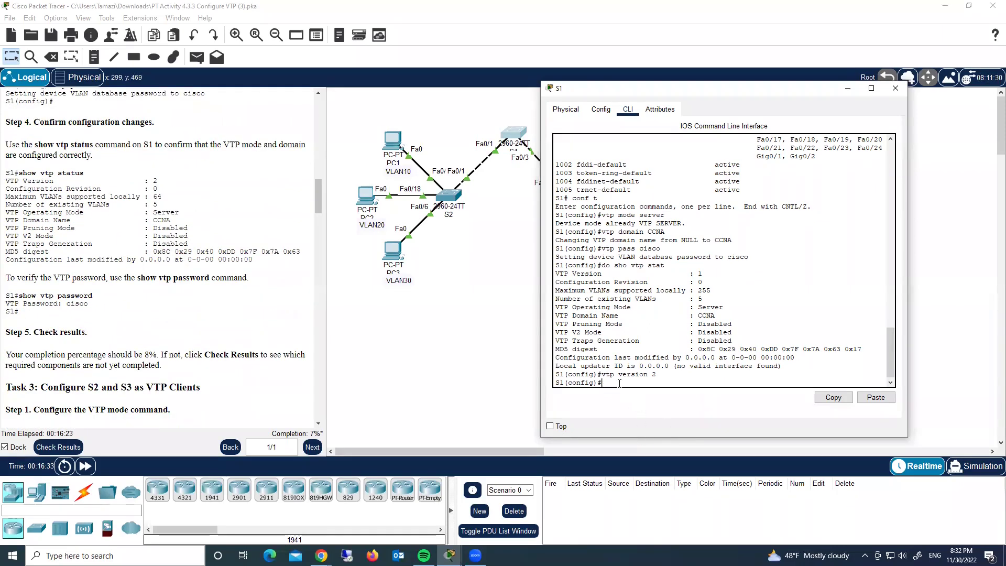
{"action": "type", "text": "do"}
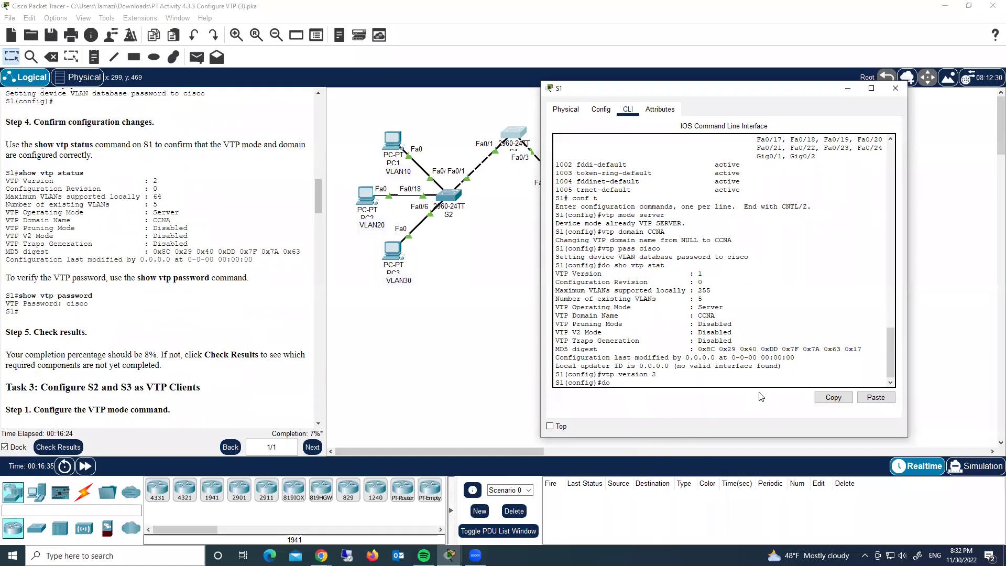
{"action": "type", "text": " show vtp pass"}
{"action": "key", "text": "Return"}
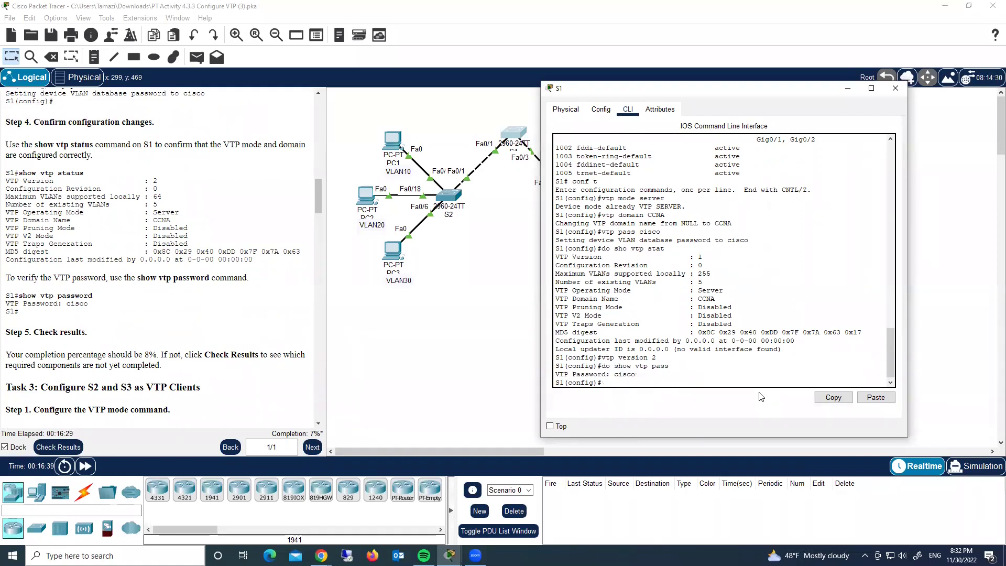
{"action": "left_click_drag", "start_coordinate": [637, 374], "coordinate": [605, 376]}
{"action": "left_click", "coordinate": [605, 375]}
{"action": "scroll", "coordinate": [31, 239], "scroll_direction": "down", "scroll_amount": 3}
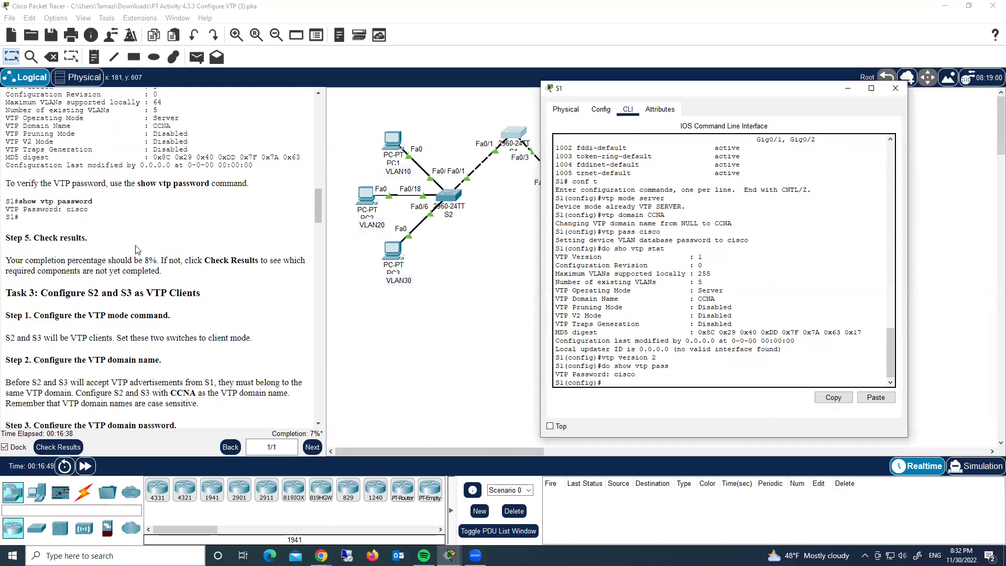
{"action": "scroll", "coordinate": [224, 272], "scroll_direction": "up", "scroll_amount": 5}
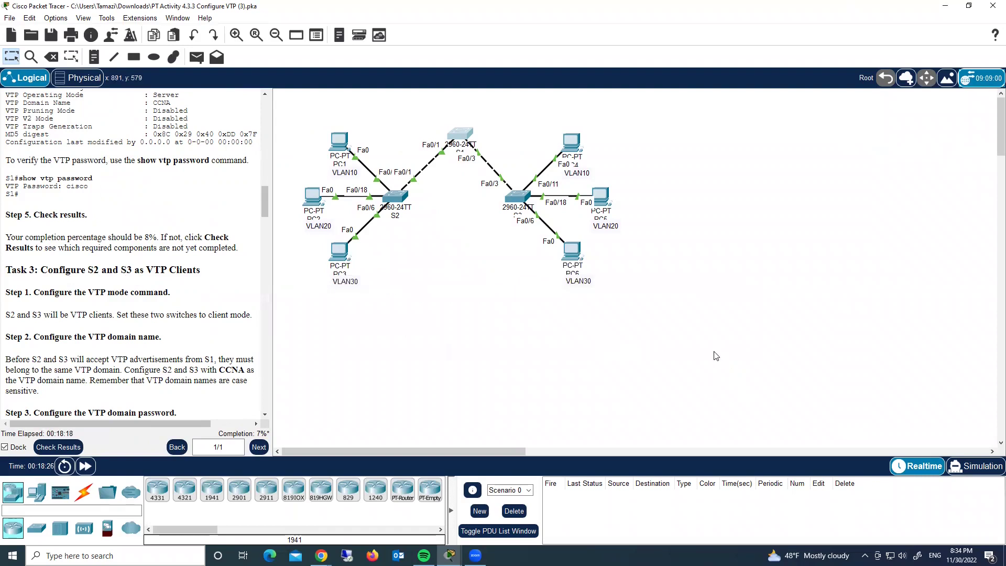
Open S2's CLI, log in, and enter privileged mode with the enable password.
{"action": "left_click", "coordinate": [398, 202]}
{"action": "left_click_drag", "start_coordinate": [490, 97], "coordinate": [737, 72]}
{"action": "left_click", "coordinate": [653, 88]}
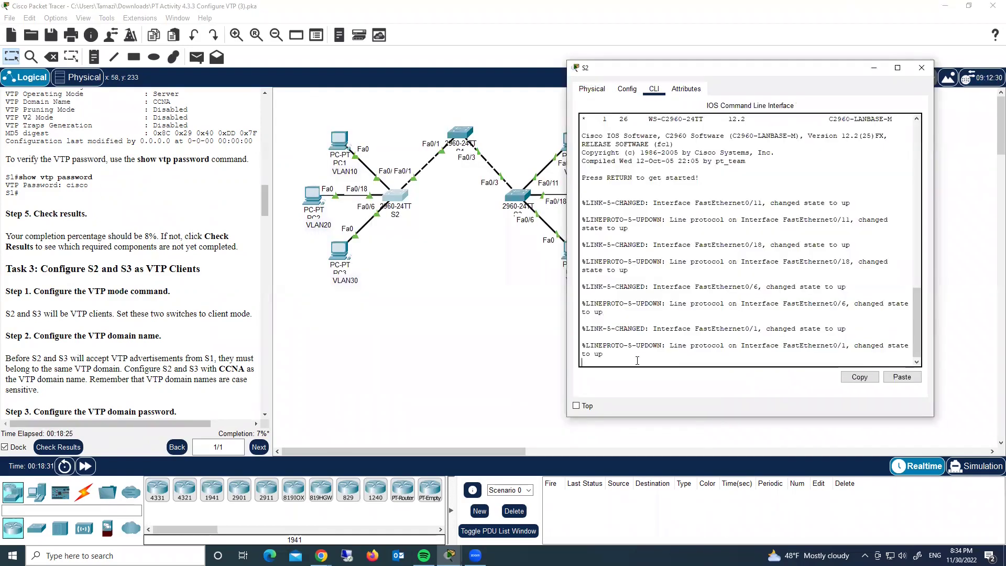
{"action": "key", "text": "Return"}
{"action": "key", "text": "Return"}
{"action": "key", "text": "Return"}
{"action": "type", "text": "cisco"}
{"action": "key", "text": "Return"}
{"action": "type", "text": "en"}
{"action": "key", "text": "Return"}
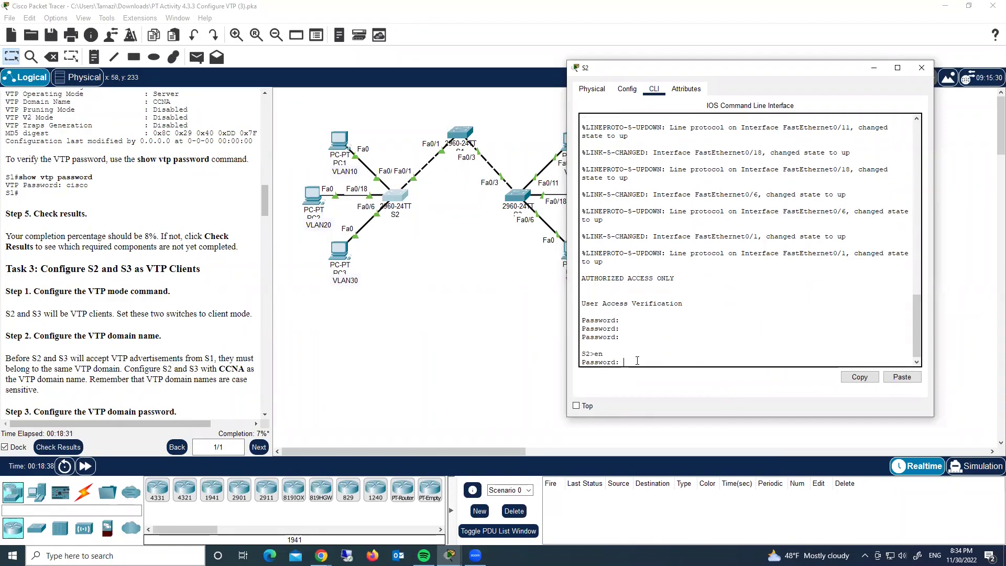
{"action": "type", "text": "class"}
{"action": "key", "text": "Return"}
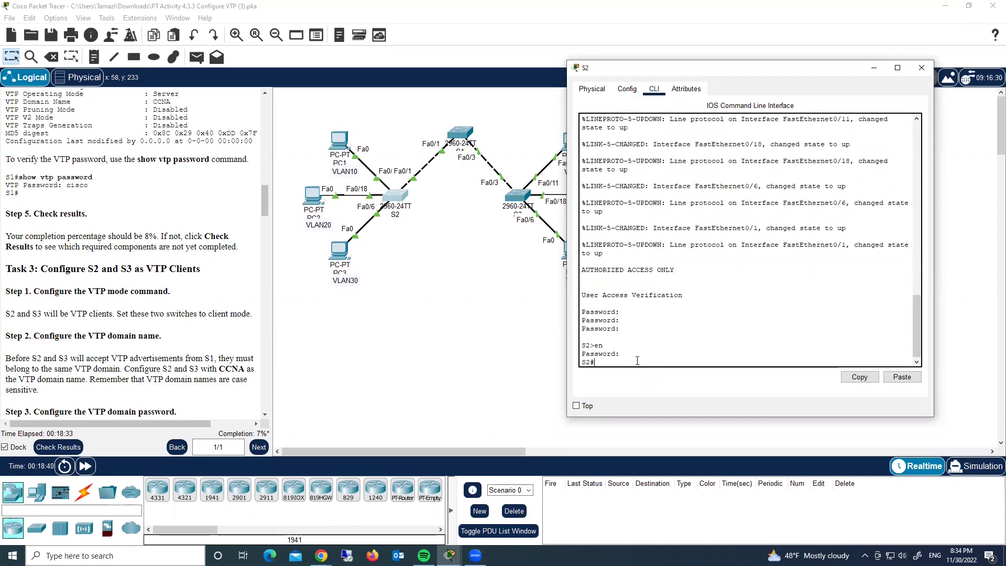
Put S2 into VTP client mode from global configuration.
{"action": "type", "text": "conf t"}
{"action": "key", "text": "Return"}
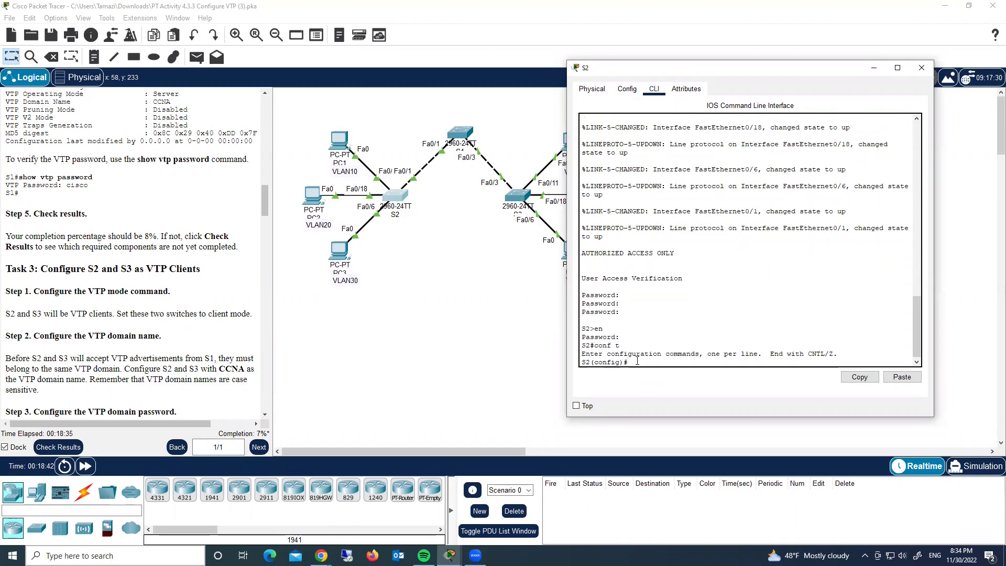
{"action": "type", "text": "vtp mode cli"}
{"action": "key", "text": "Return"}
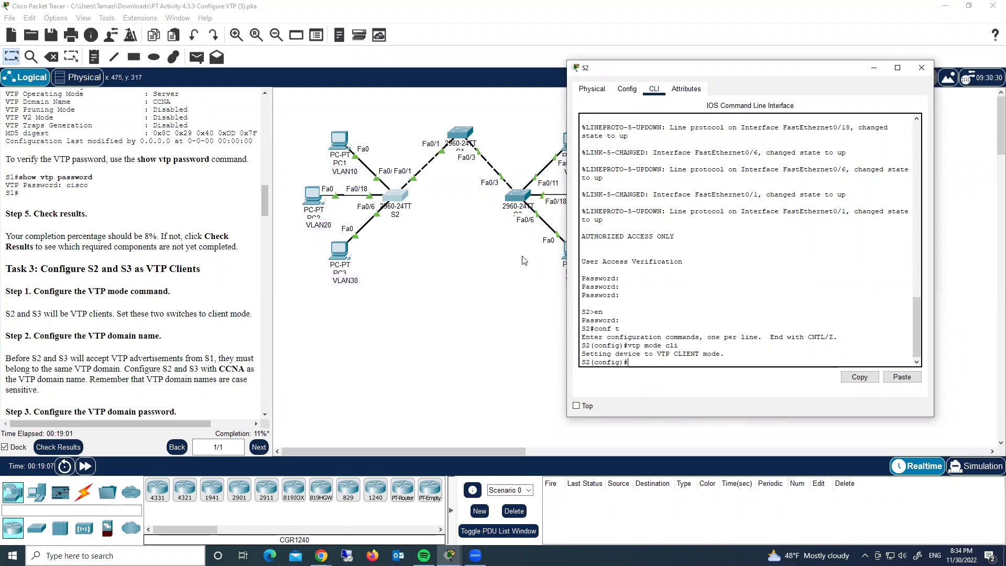
{"action": "left_click", "coordinate": [518, 199]}
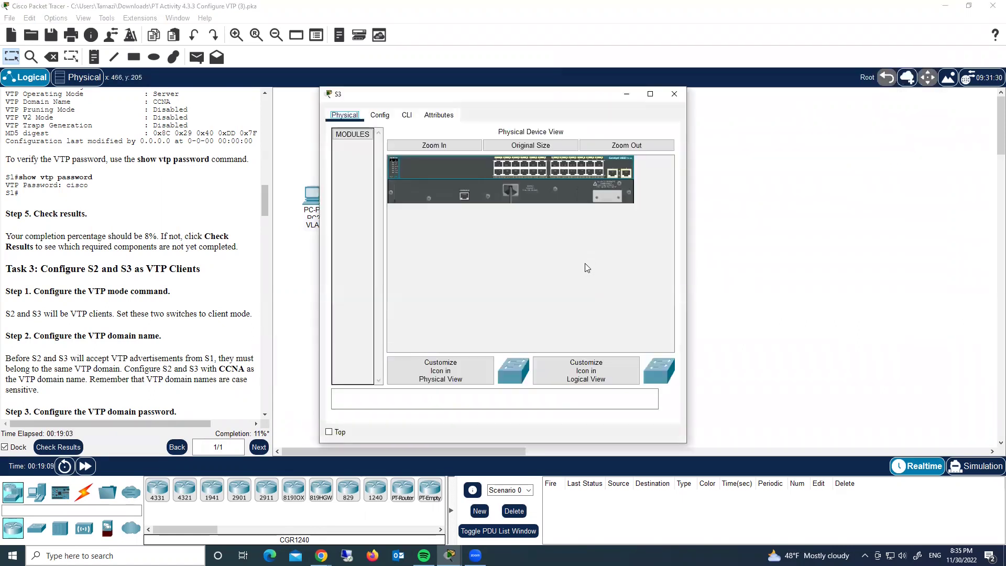
Log into S3's CLI with privileged access and set it to VTP client mode.
{"action": "left_click_drag", "start_coordinate": [477, 100], "coordinate": [708, 83]}
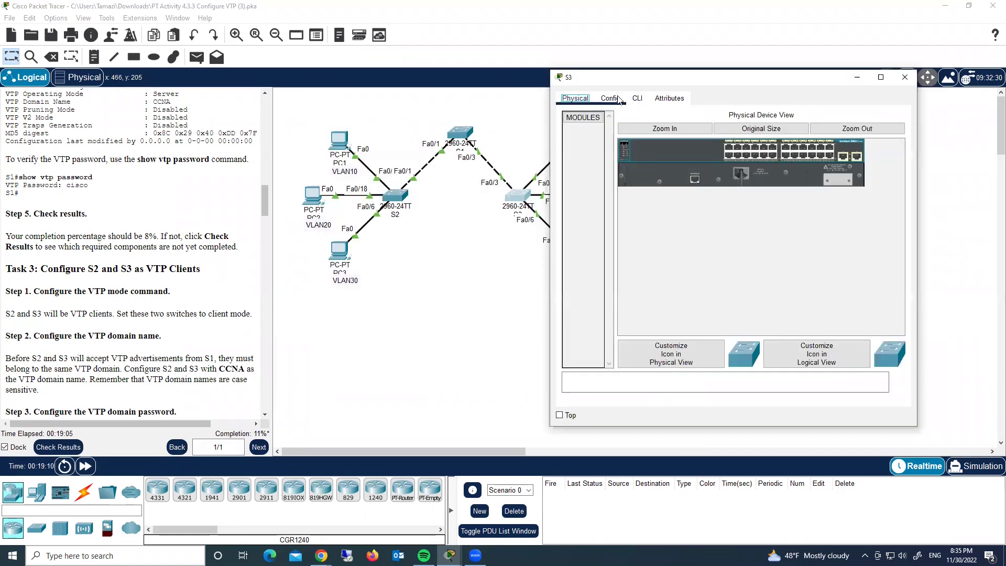
{"action": "left_click", "coordinate": [637, 99]}
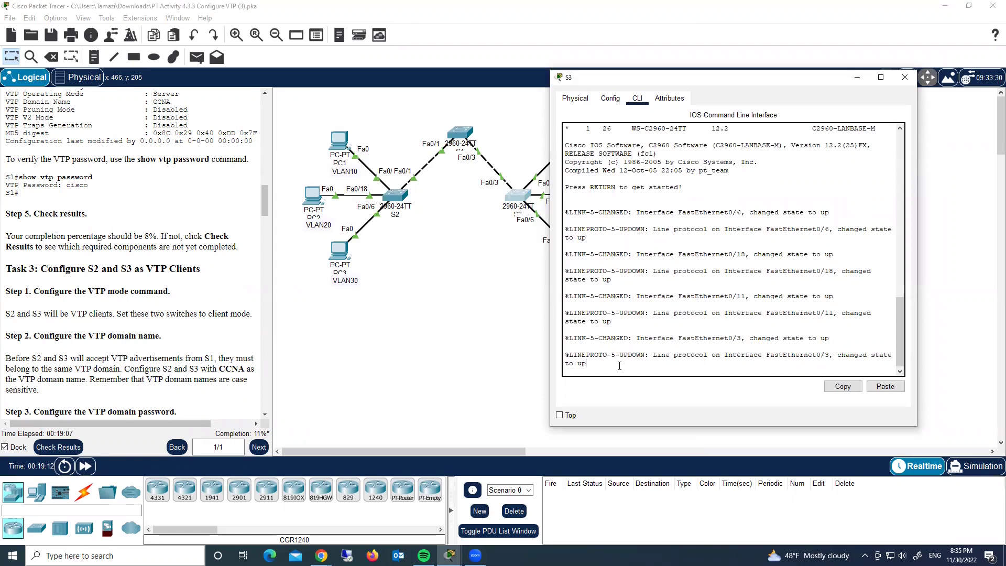
{"action": "key", "text": "Return"}
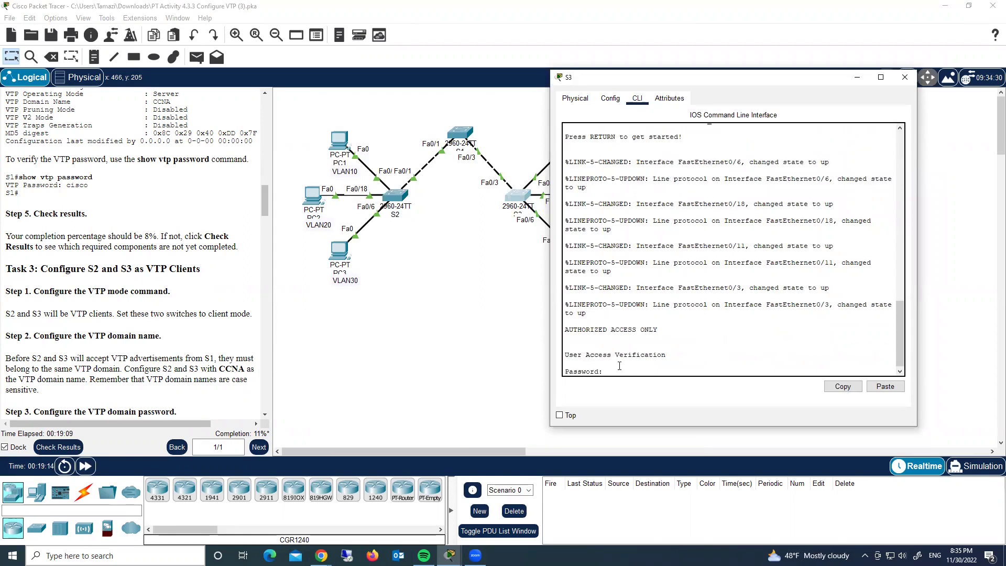
{"action": "key", "text": "Return"}
{"action": "type", "text": "en"}
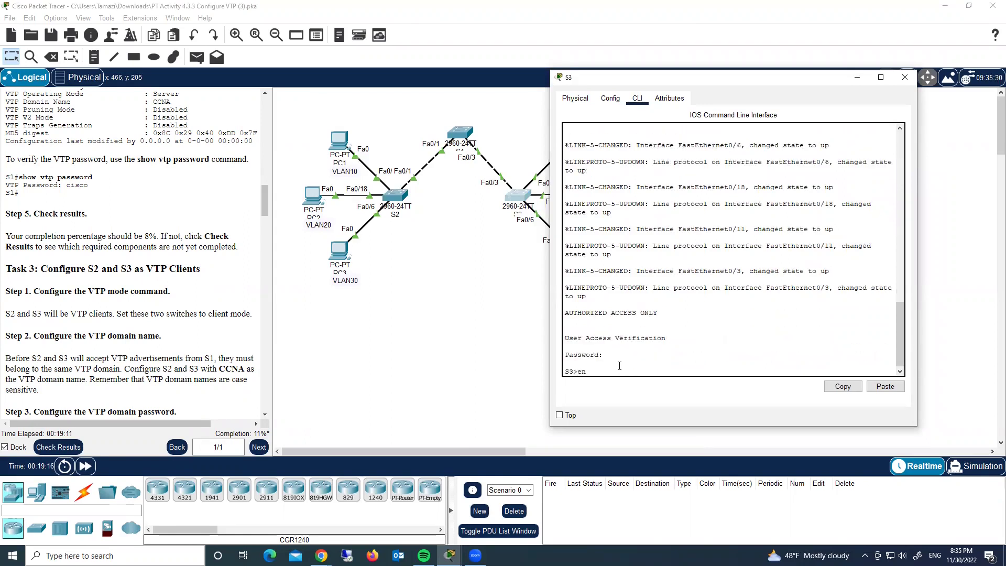
{"action": "key", "text": "Return"}
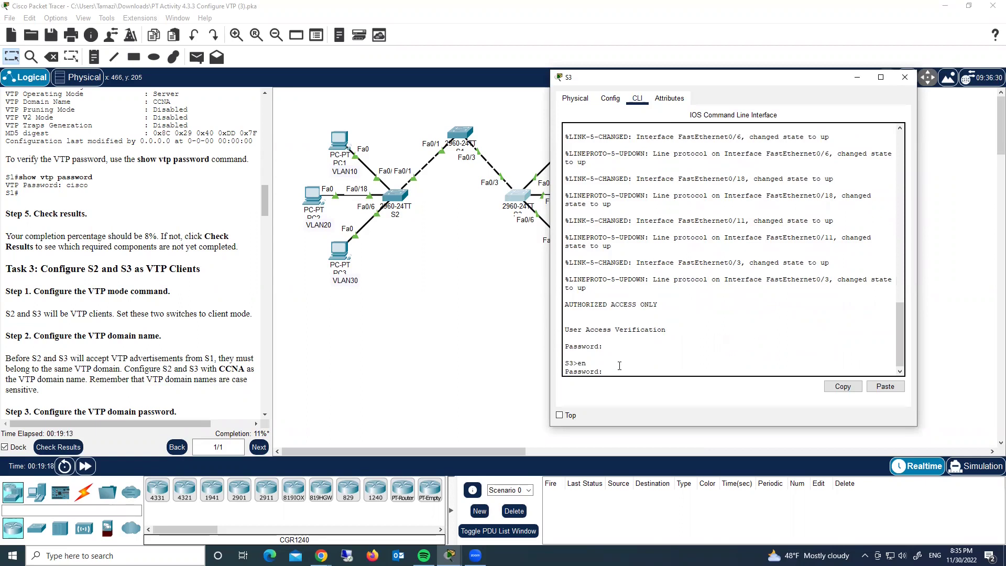
{"action": "key", "text": "Return"}
{"action": "type", "text": "conf t"}
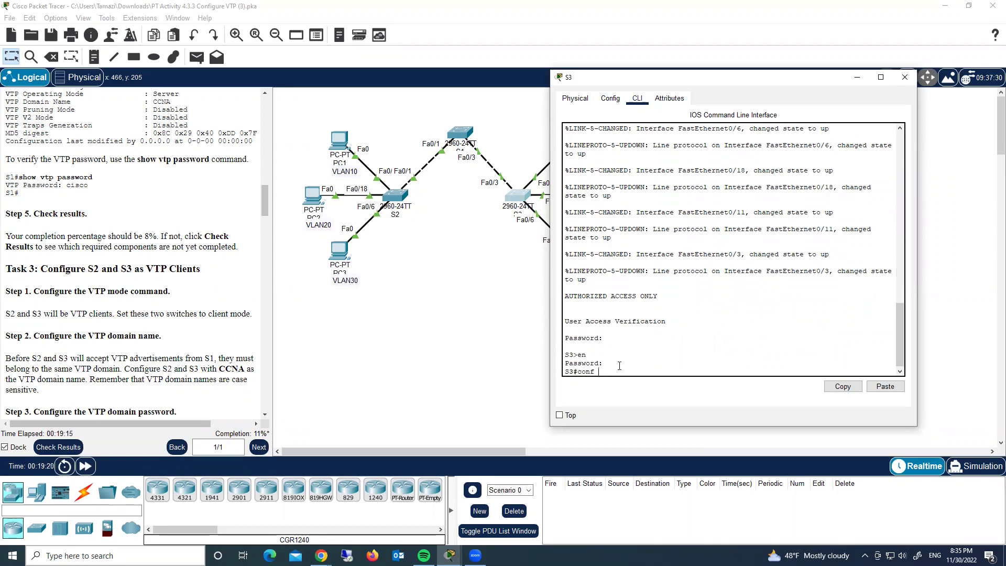
{"action": "key", "text": "Return"}
{"action": "type", "text": "vtp mode cli"}
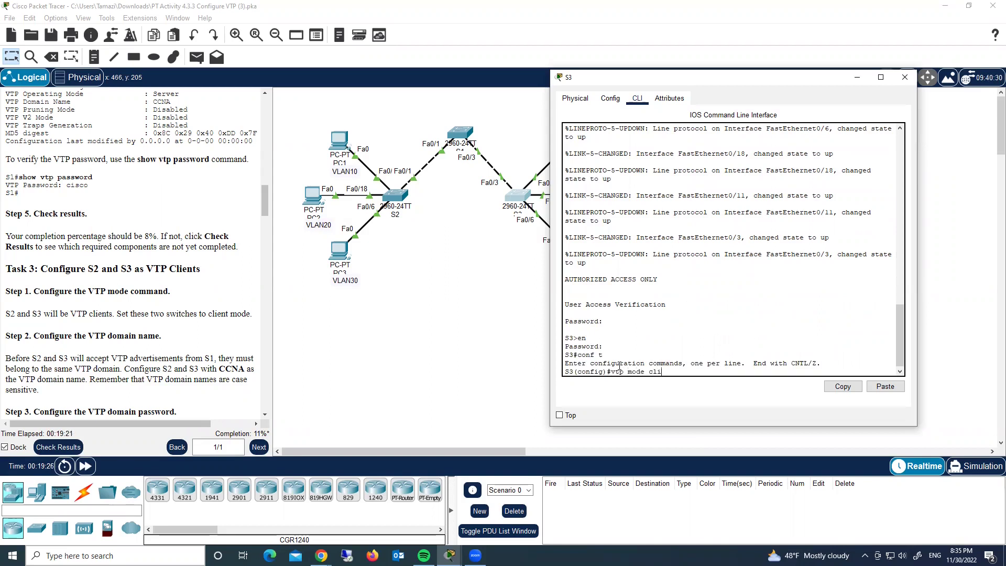
{"action": "key", "text": "Return"}
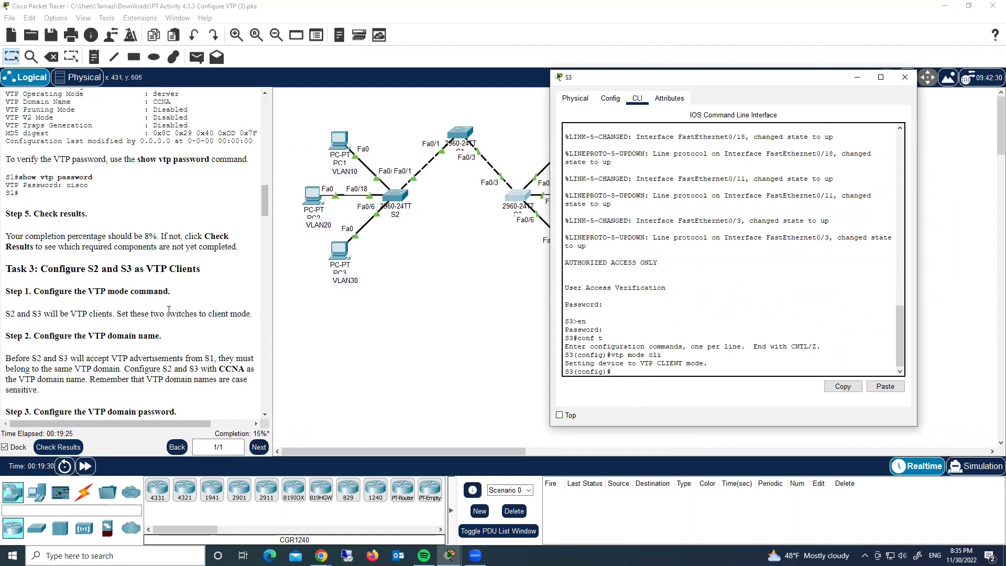
Set S3's VTP domain to CCNA and its VTP password, then close S3's window.
{"action": "scroll", "coordinate": [172, 307], "scroll_direction": "down", "scroll_amount": 3}
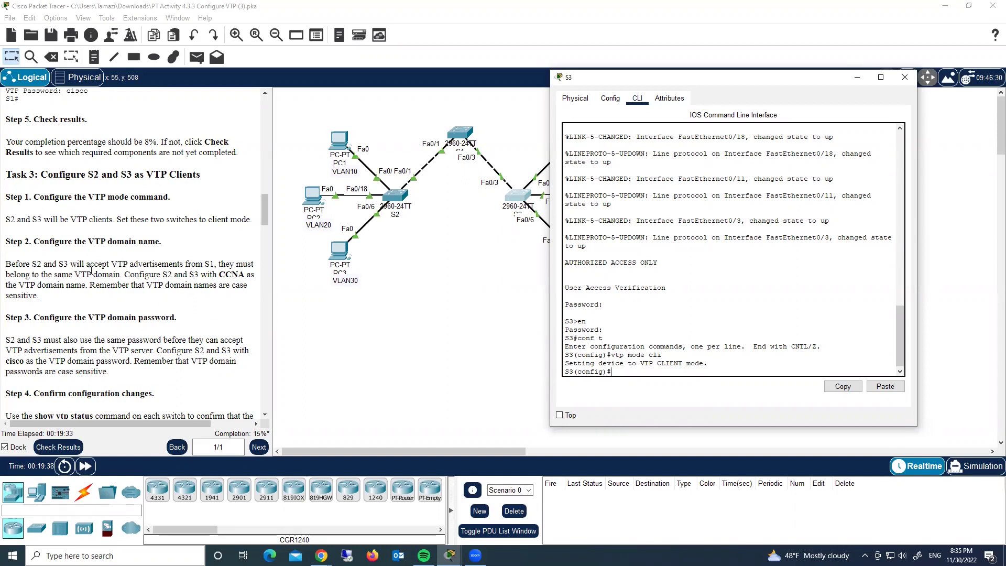
{"action": "type", "text": "vtp domain CCNA"}
{"action": "key", "text": "Return"}
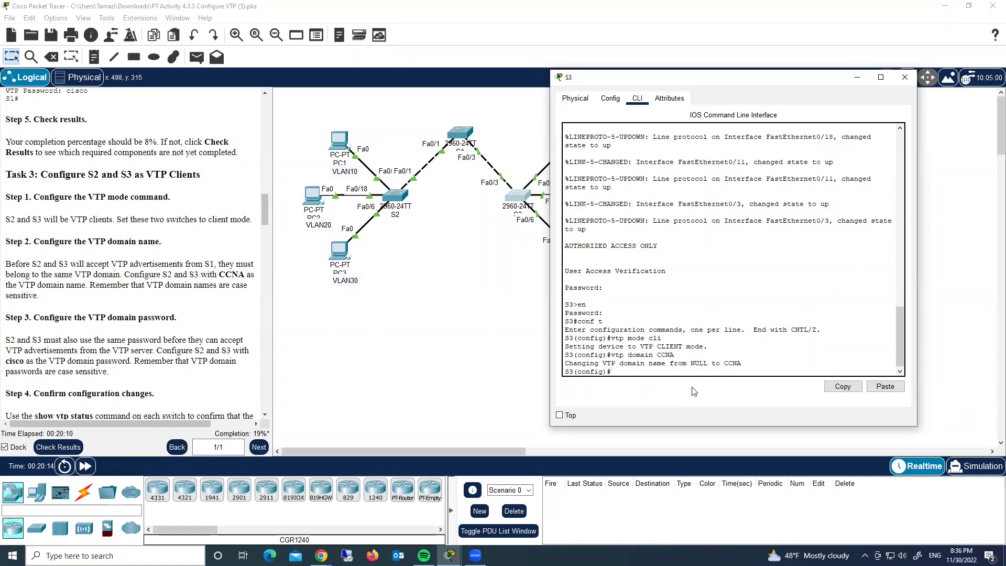
{"action": "type", "text": "vtp pass cisco"}
{"action": "key", "text": "Return"}
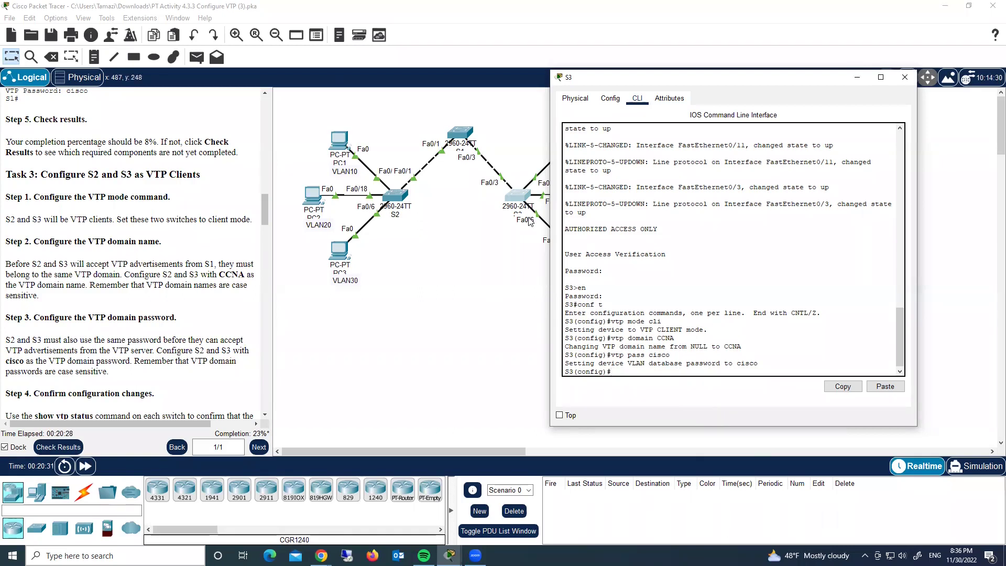
{"action": "left_click", "coordinate": [904, 78]}
Set S2's VTP domain to CCNA and assign the lab's VTP password.
{"action": "left_click_drag", "start_coordinate": [682, 72], "coordinate": [714, 49]}
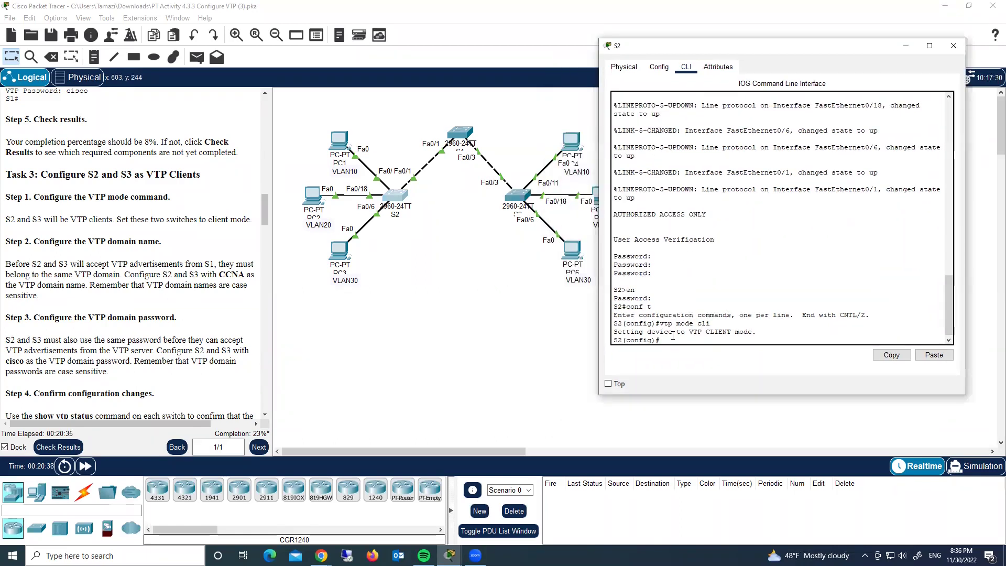
{"action": "type", "text": "vtp domain CCNA"}
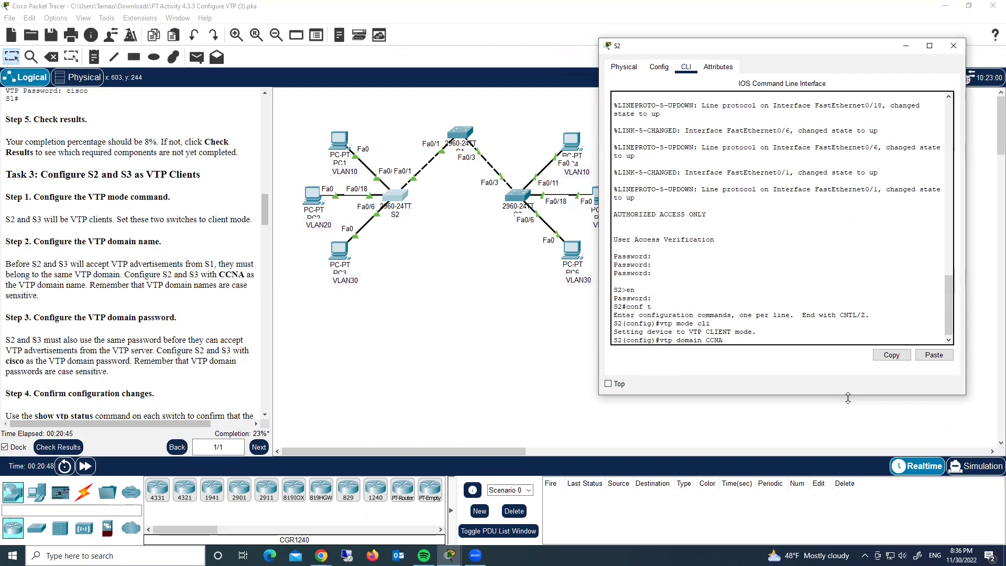
{"action": "key", "text": "Return"}
{"action": "type", "text": "vt"}
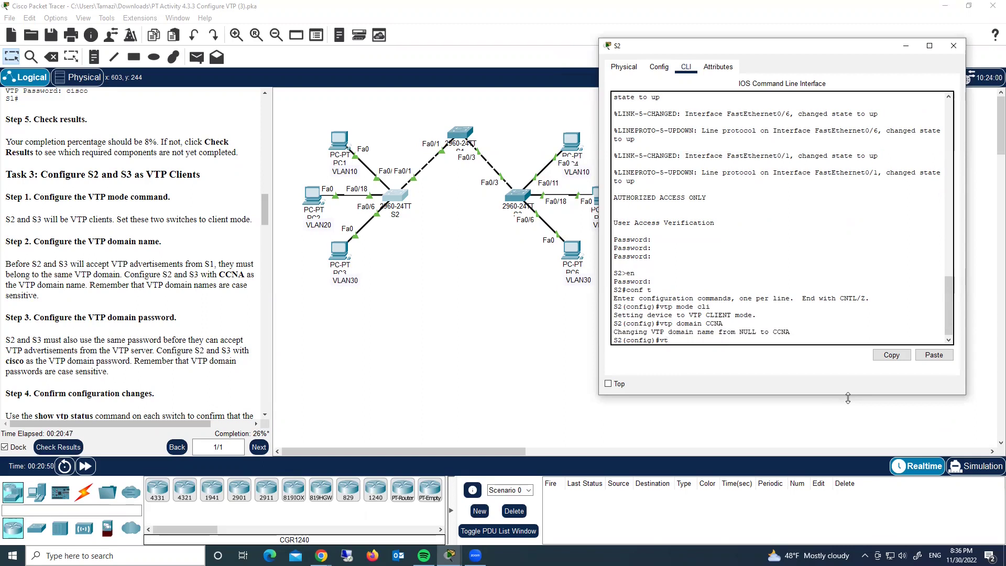
{"action": "type", "text": "p pass cisco"}
{"action": "key", "text": "Return"}
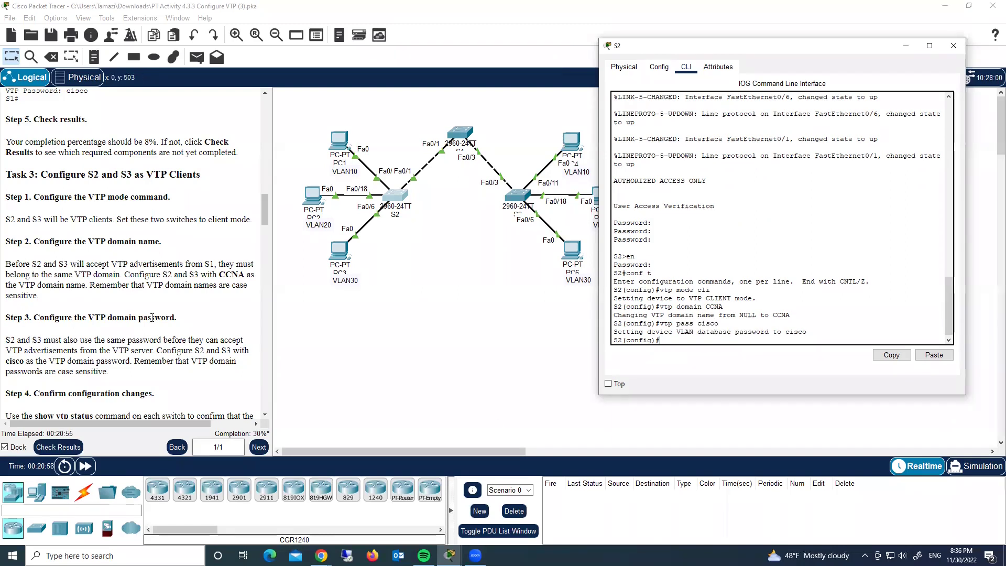
{"action": "scroll", "coordinate": [152, 318], "scroll_direction": "down", "scroll_amount": 3}
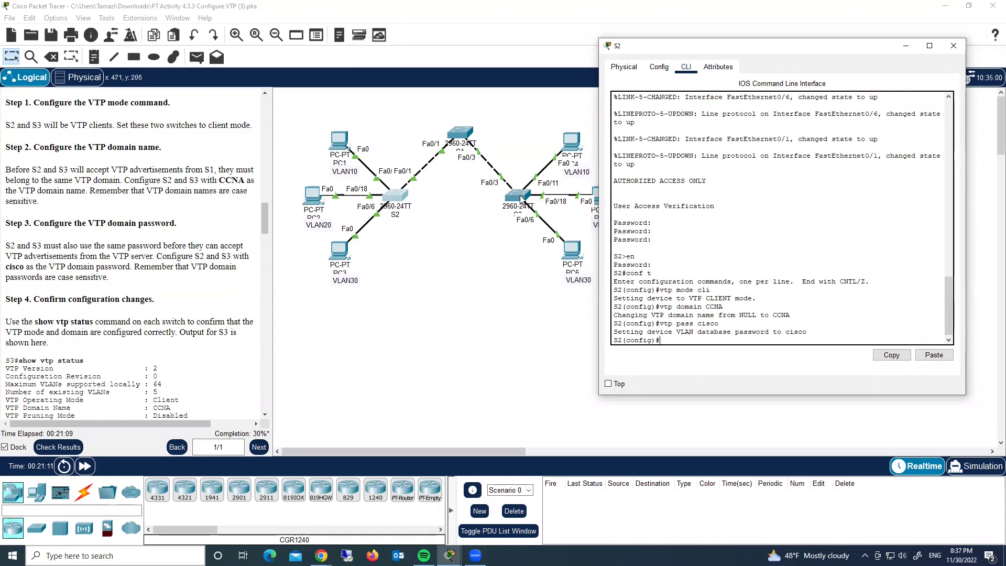
{"action": "left_click", "coordinate": [524, 198]}
Display S3's VTP status, confirming client mode in the CCNA domain.
{"action": "left_click", "coordinate": [463, 387]}
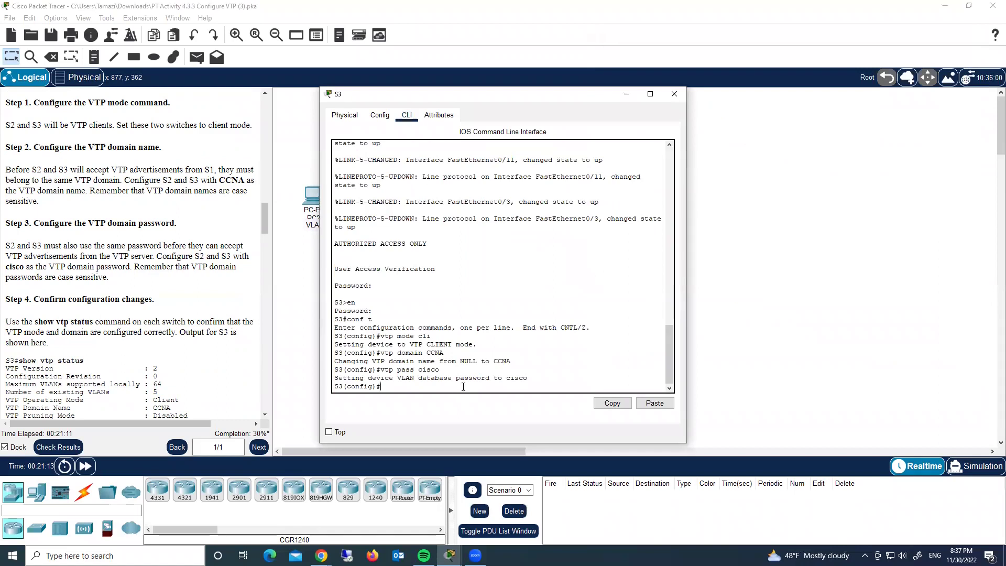
{"action": "type", "text": "do sho vtp statu"}
{"action": "key", "text": "Return"}
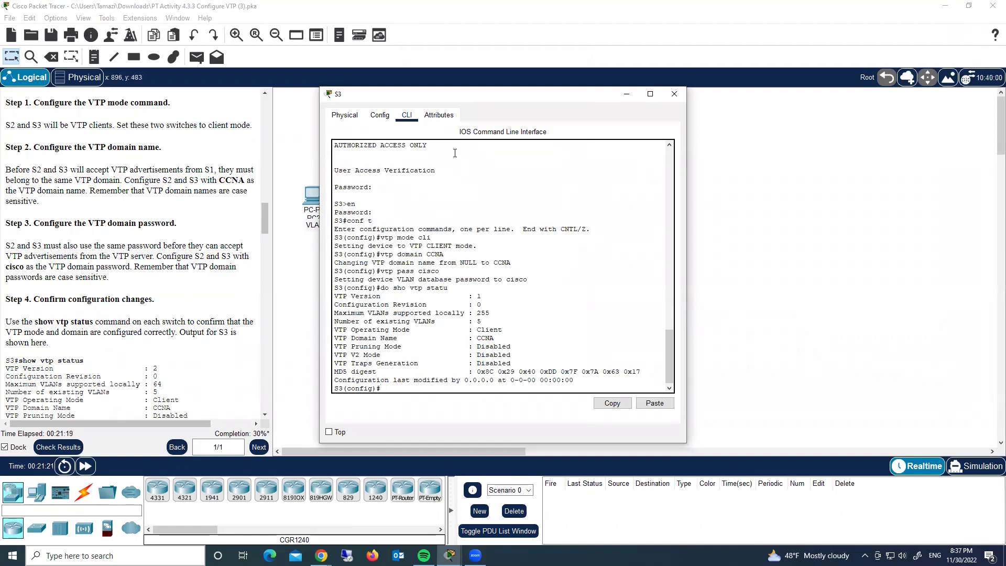
{"action": "left_click_drag", "start_coordinate": [478, 99], "coordinate": [635, 65]}
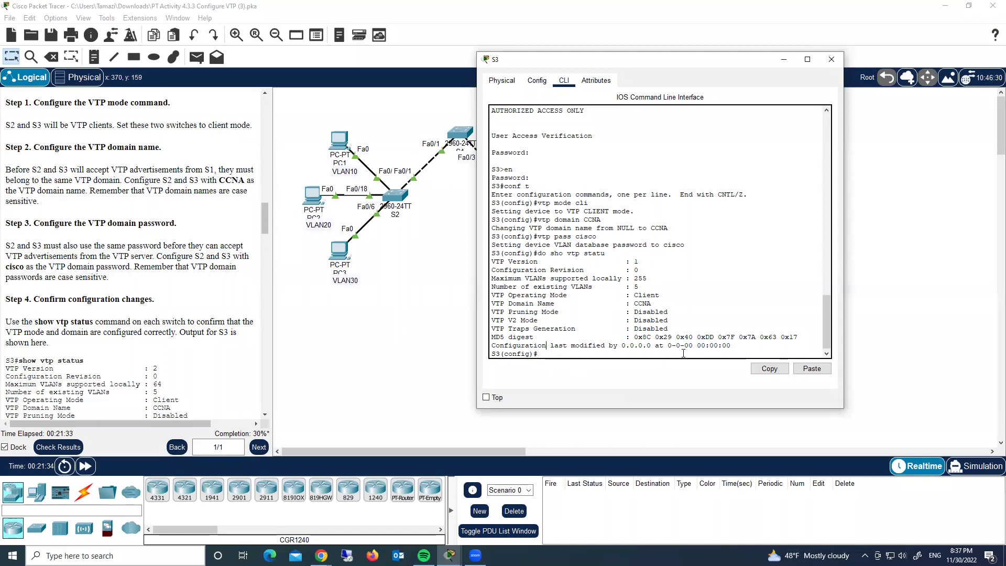
Try setting VTP version 2 on S3, which client mode refuses.
{"action": "type", "text": "vtp vers 2"}
{"action": "key", "text": "Return"}
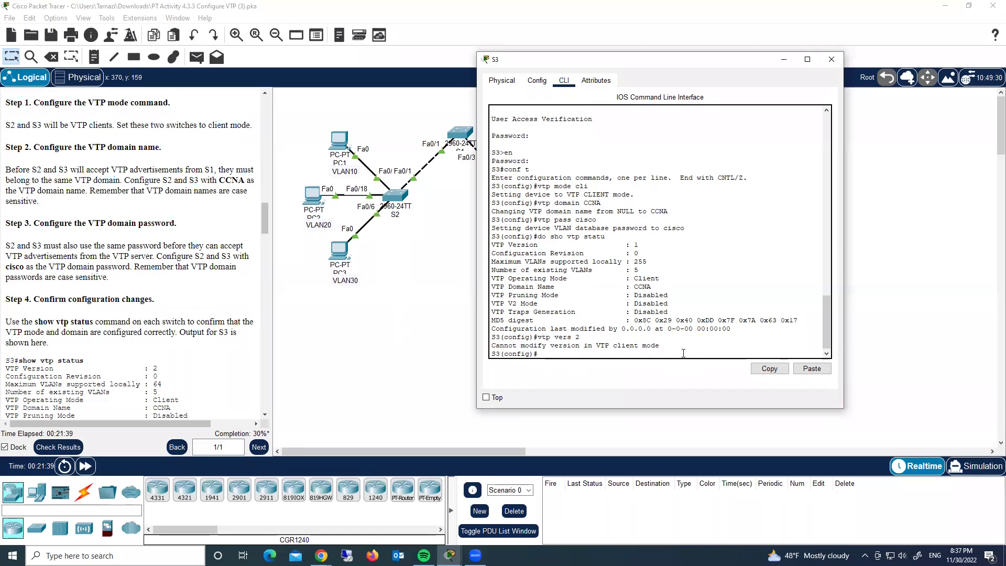
{"action": "key", "text": "Return"}
{"action": "left_click", "coordinate": [402, 195]}
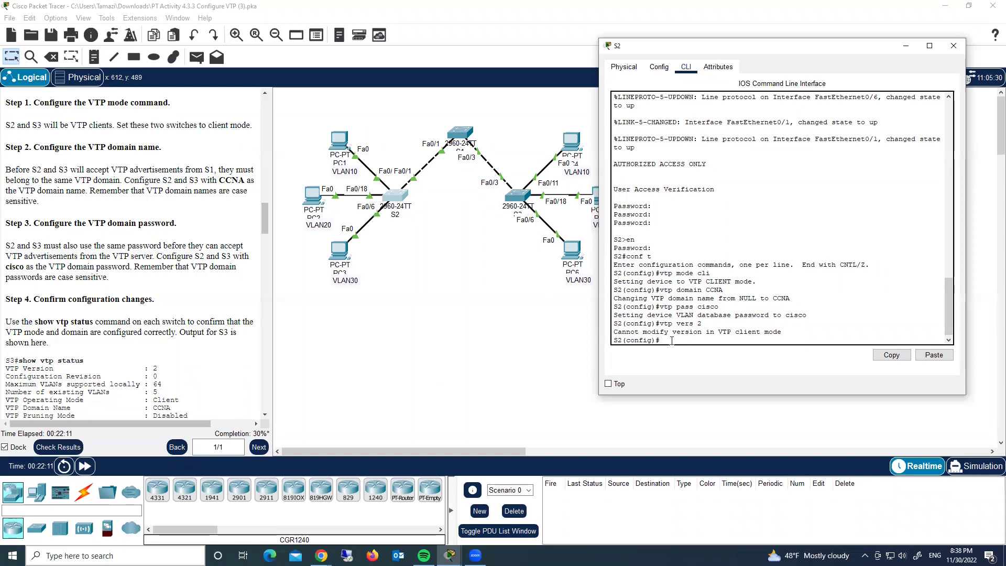
Switch S2 to transparent, set VTP version 2, return it to client mode, and close its window.
{"action": "type", "text": "vtp mode tran"}
{"action": "key", "text": "Return"}
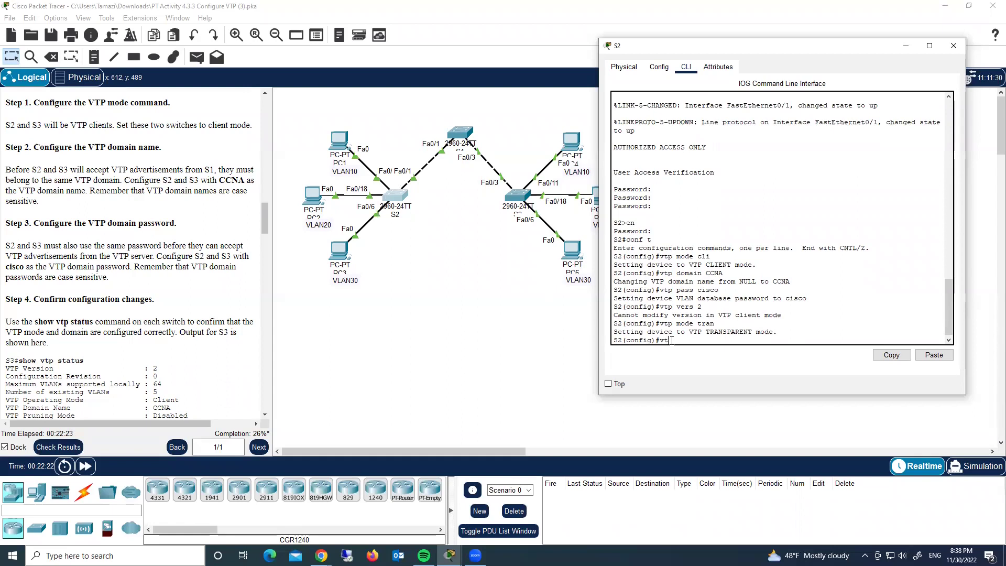
{"action": "type", "text": "vers"}
{"action": "type", "text": " 2"}
{"action": "key", "text": "Return"}
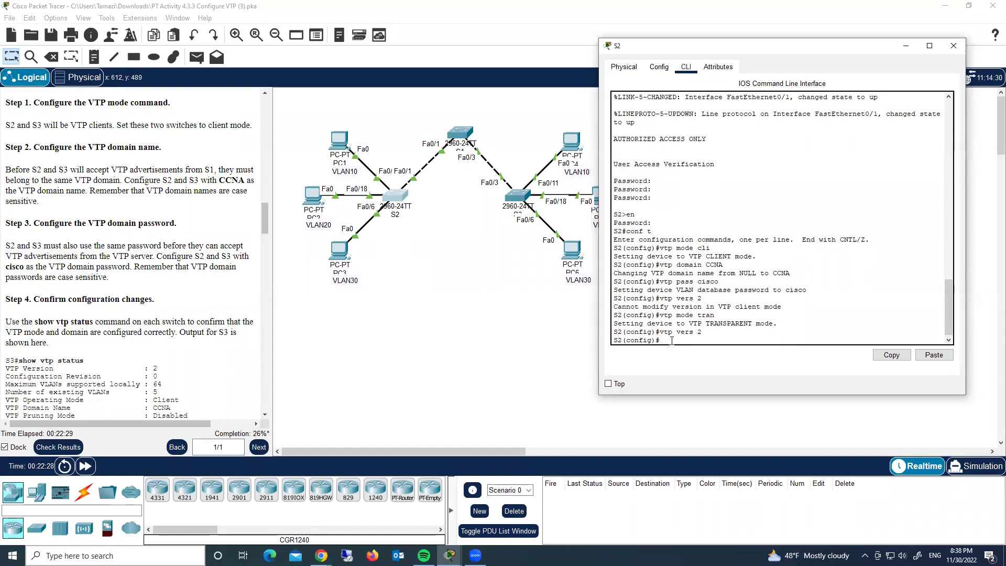
{"action": "key", "text": "Up"}
{"action": "key", "text": "Up"}
{"action": "key", "text": "Up"}
{"action": "key", "text": "Up"}
{"action": "key", "text": "Up"}
{"action": "key", "text": "Up"}
{"action": "key", "text": "Return"}
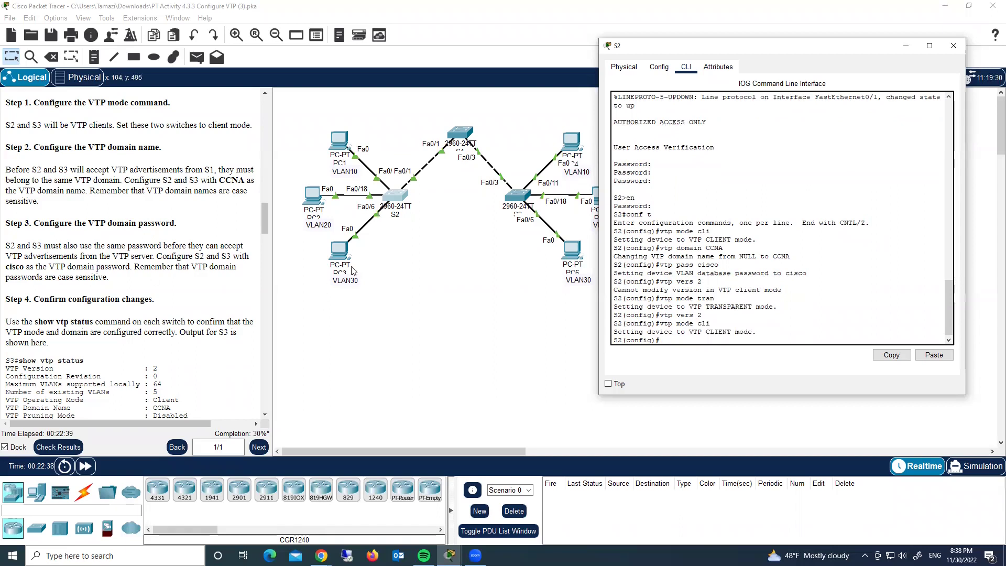
{"action": "left_click", "coordinate": [953, 45]}
Make S3 VTP transparent and set it to VTP version 2.
{"action": "left_click", "coordinate": [526, 199]}
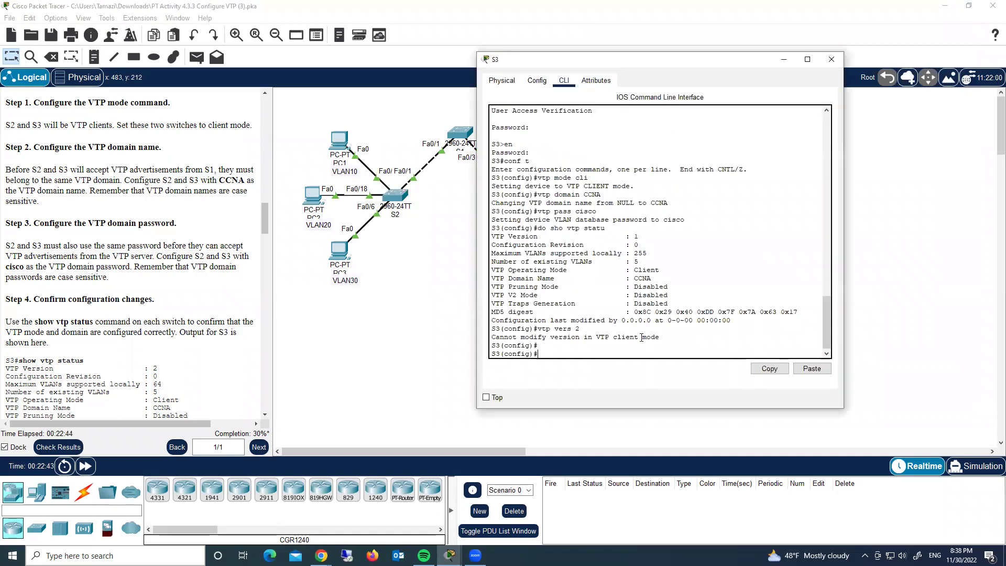
{"action": "left_click_drag", "start_coordinate": [618, 64], "coordinate": [710, 66]}
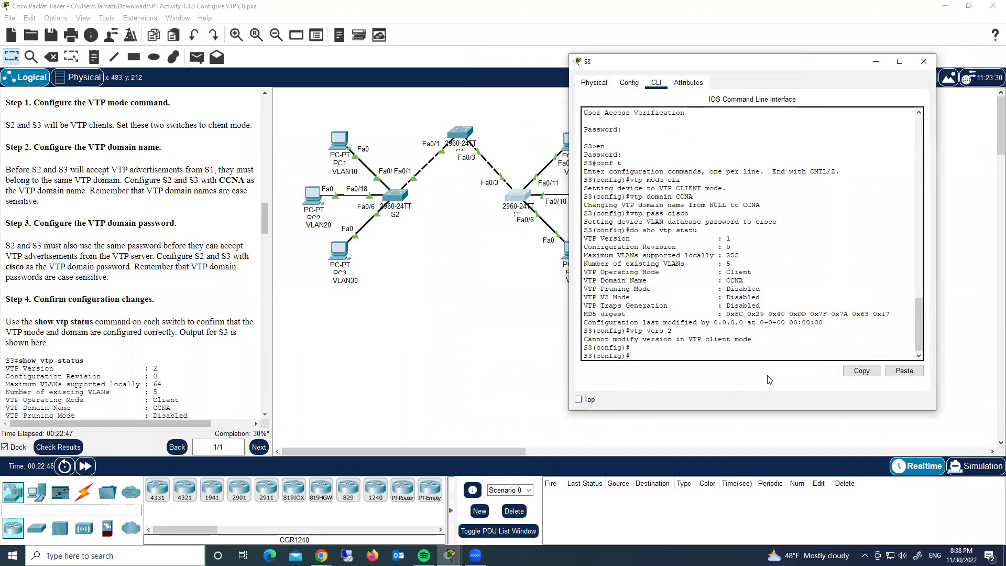
{"action": "type", "text": "vtp mode tran"}
{"action": "key", "text": "Return"}
{"action": "type", "text": "vt"}
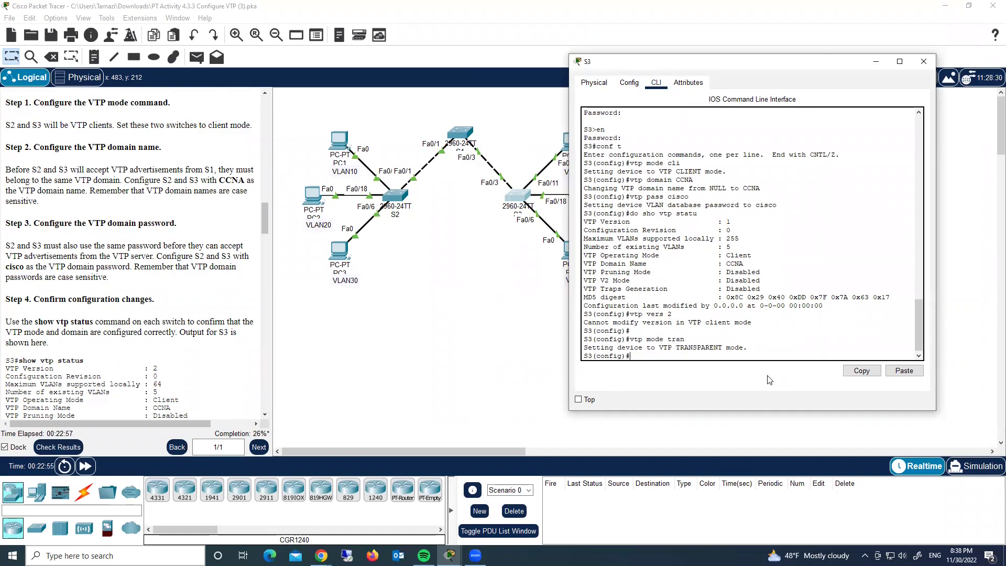
{"action": "type", "text": "p vers 2"}
{"action": "key", "text": "Return"}
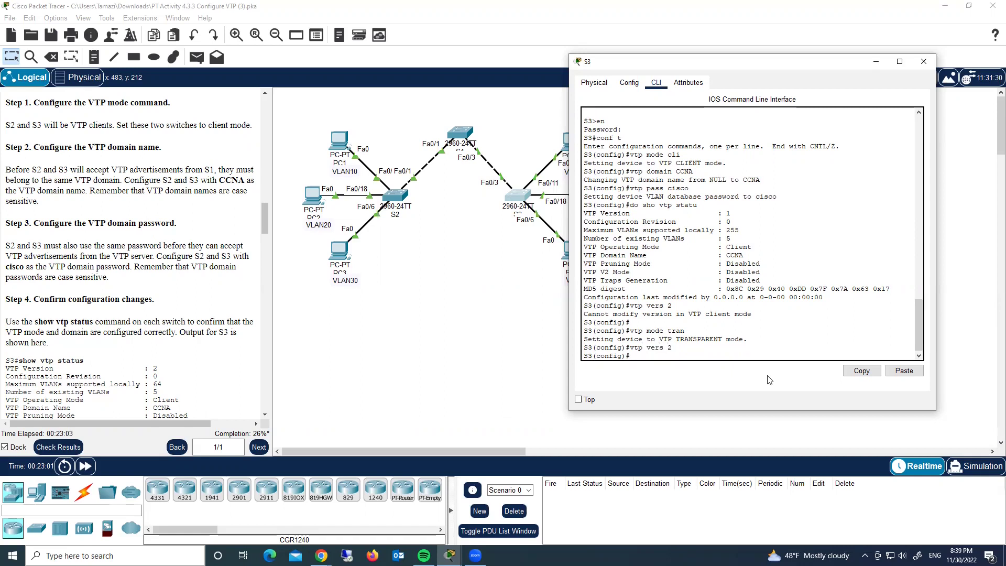
Return S3 to VTP client mode and confirm version 2 in its VTP status.
{"action": "type", "text": "do sho vtp statu"}
{"action": "key", "text": "Up"}
{"action": "key", "text": "Up"}
{"action": "key", "text": "Up"}
{"action": "key", "text": "Up"}
{"action": "key", "text": "Up"}
{"action": "key", "text": "Up"}
{"action": "key", "text": "Up"}
{"action": "type", "text": "ent"}
{"action": "key", "text": "Return"}
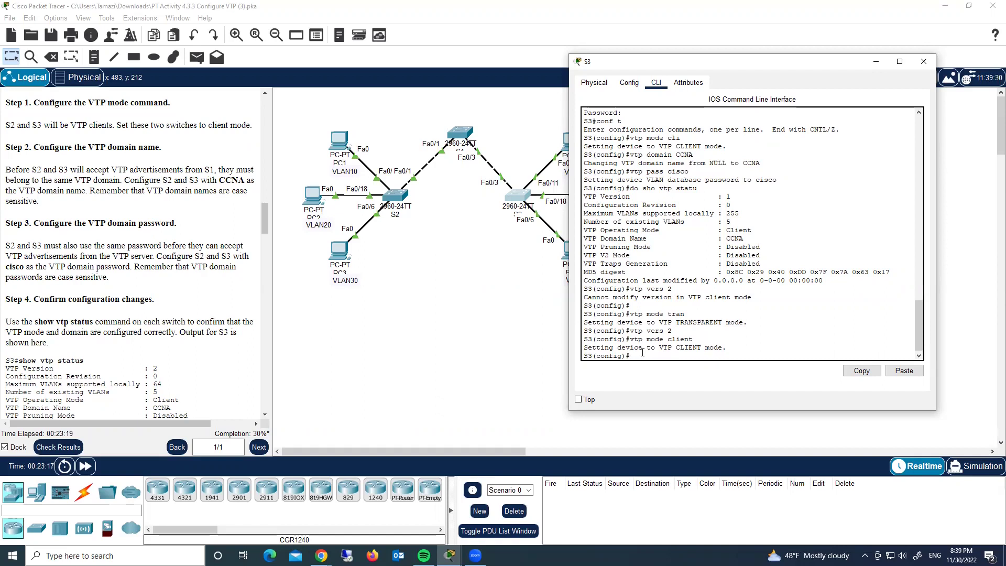
{"action": "type", "text": "do sho vtp status"}
{"action": "key", "text": "Return"}
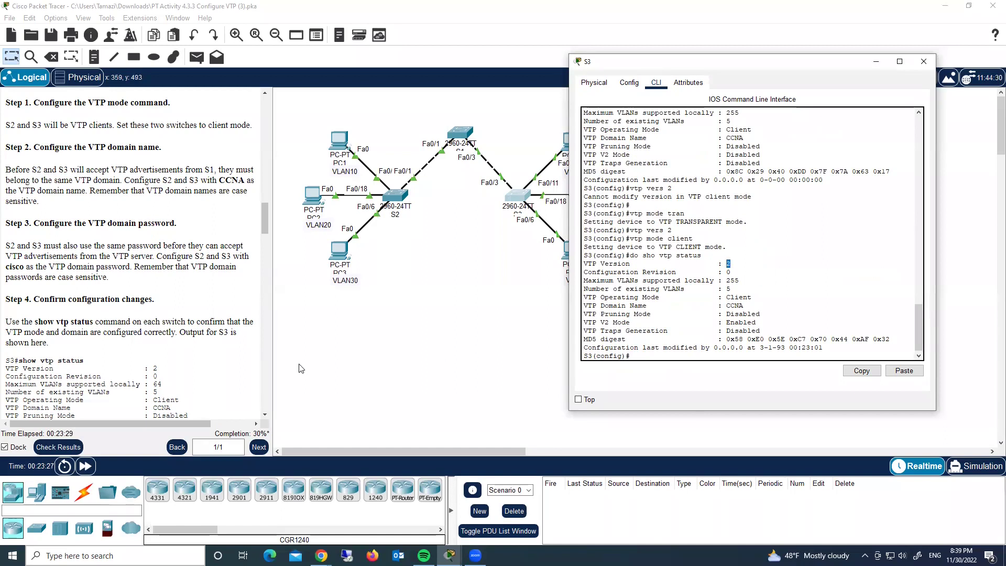
{"action": "left_click", "coordinate": [146, 376]}
{"action": "scroll", "coordinate": [146, 376], "scroll_direction": "down", "scroll_amount": 10}
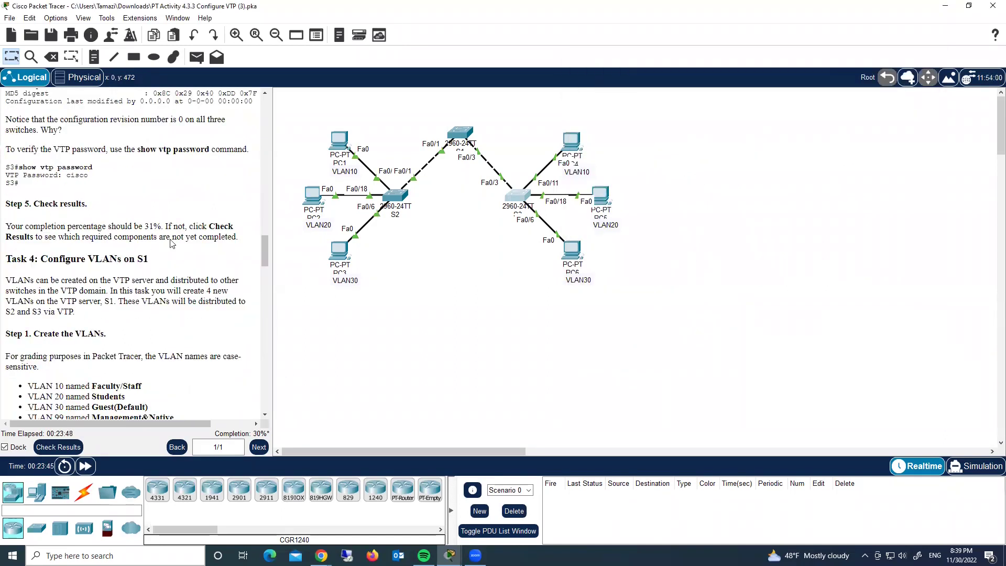
On S1, create VLAN 10 named Faculty/Staff and VLAN 20 named Students.
{"action": "left_click", "coordinate": [464, 137]}
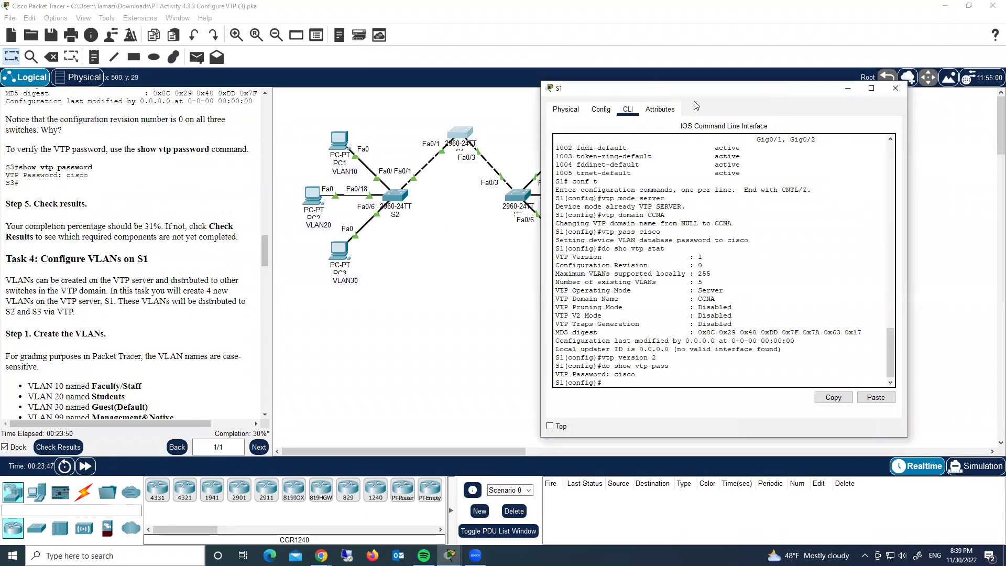
{"action": "left_click_drag", "start_coordinate": [698, 96], "coordinate": [761, 83]}
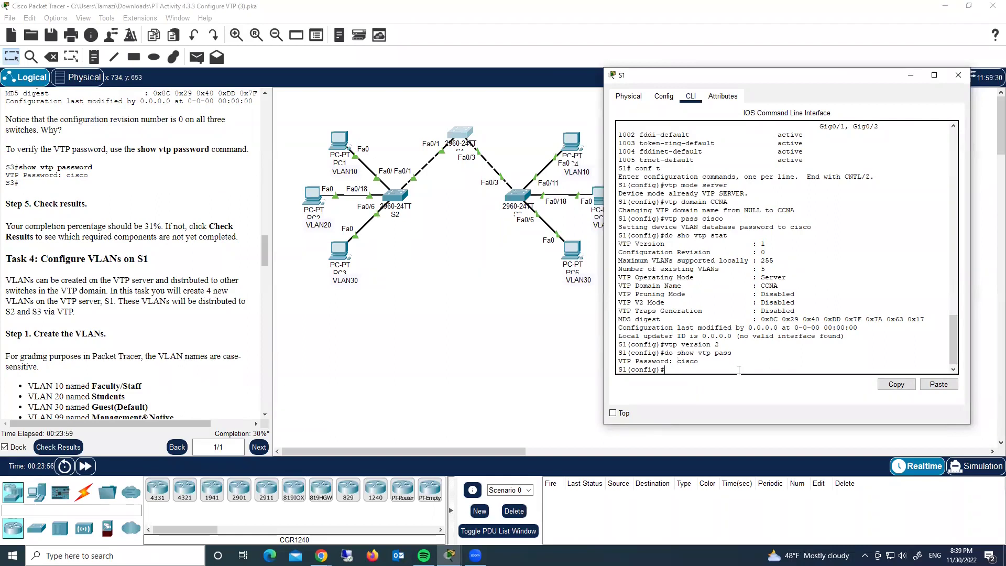
{"action": "scroll", "coordinate": [82, 267], "scroll_direction": "down", "scroll_amount": 3}
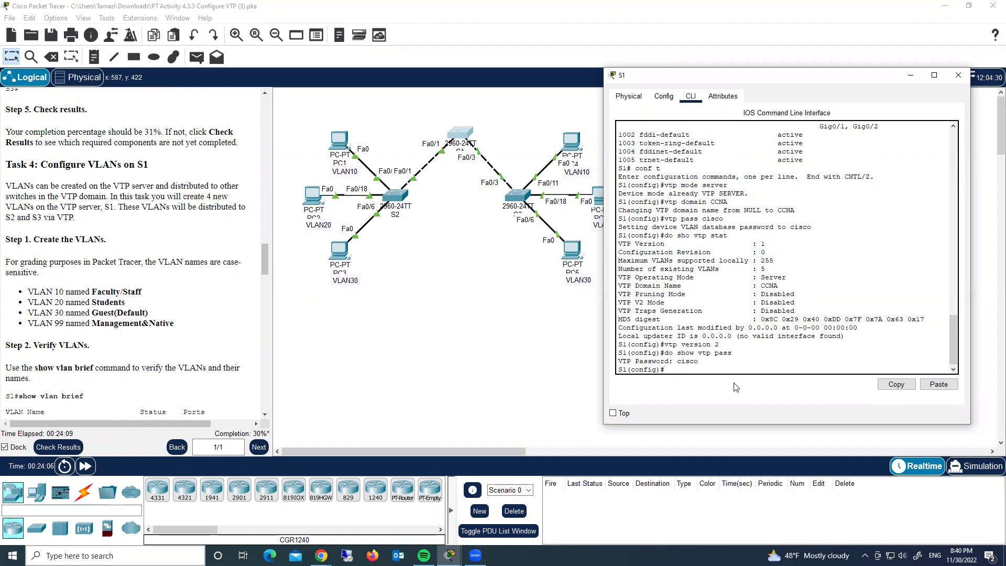
{"action": "type", "text": "vlan 10"}
{"action": "key", "text": "Return"}
{"action": "type", "text": "name"}
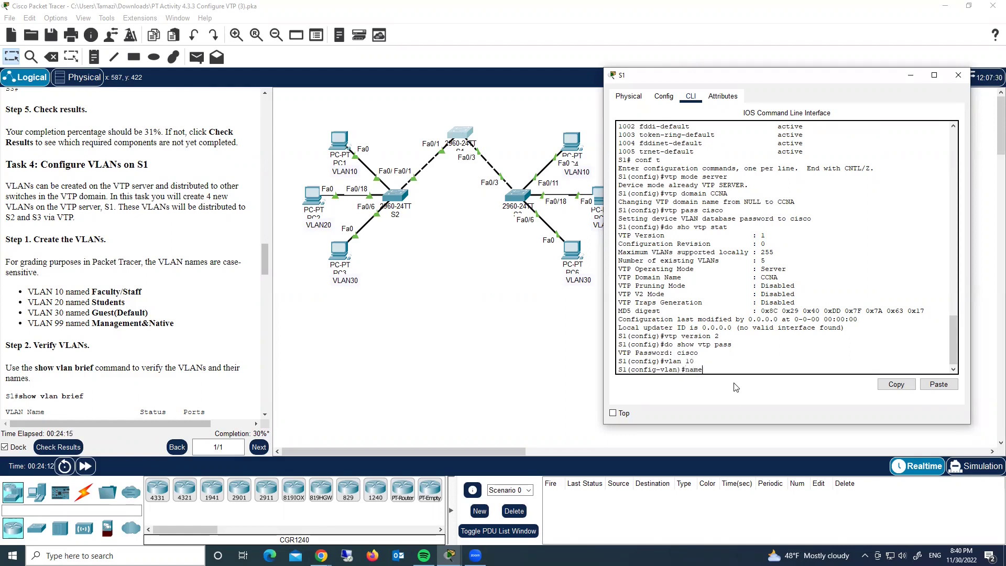
{"action": "type", "text": " Faculty/Staff"}
{"action": "key", "text": "Return"}
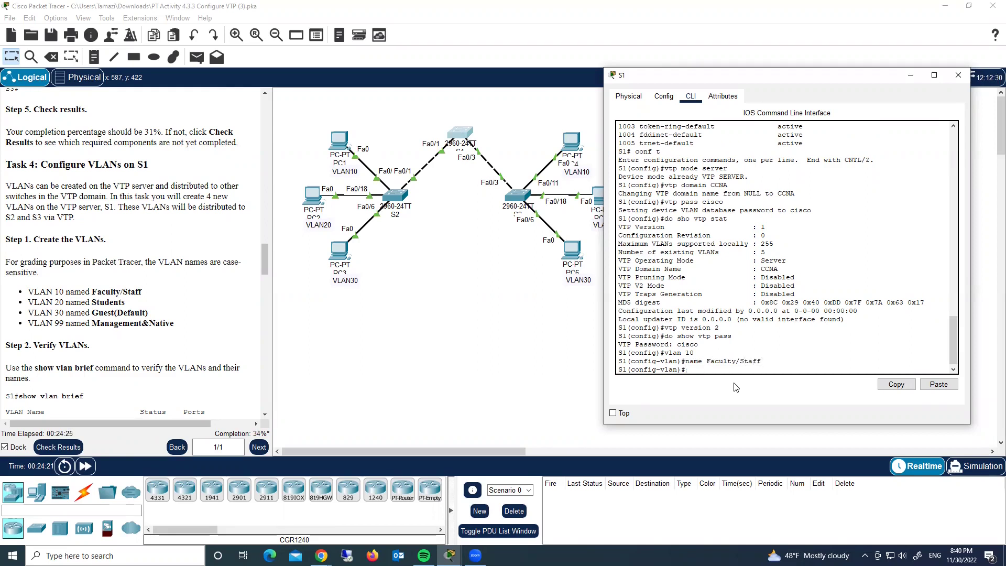
{"action": "type", "text": "vlan 20"}
{"action": "key", "text": "Return"}
{"action": "type", "text": "name"}
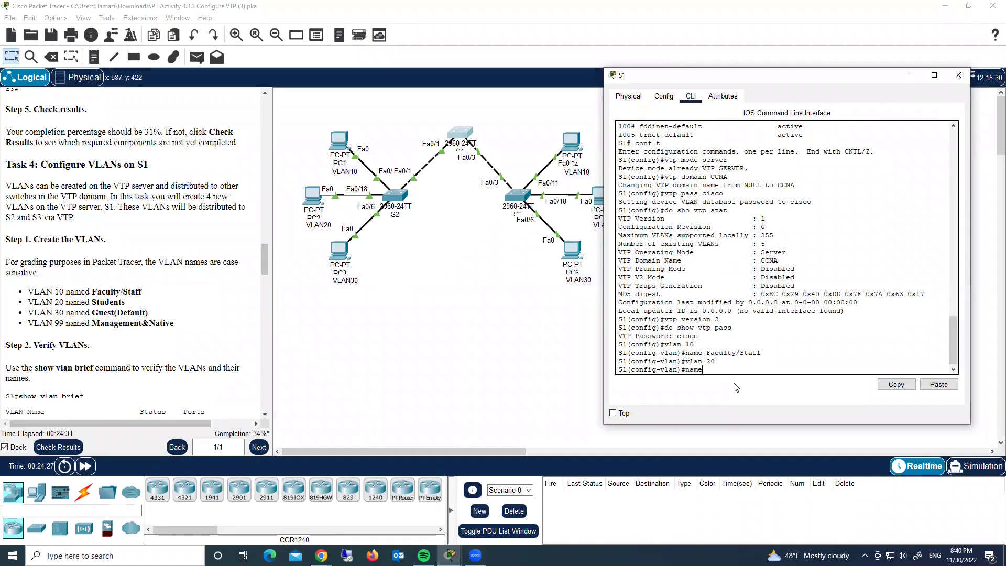
{"action": "type", "text": " Students"}
{"action": "key", "text": "Return"}
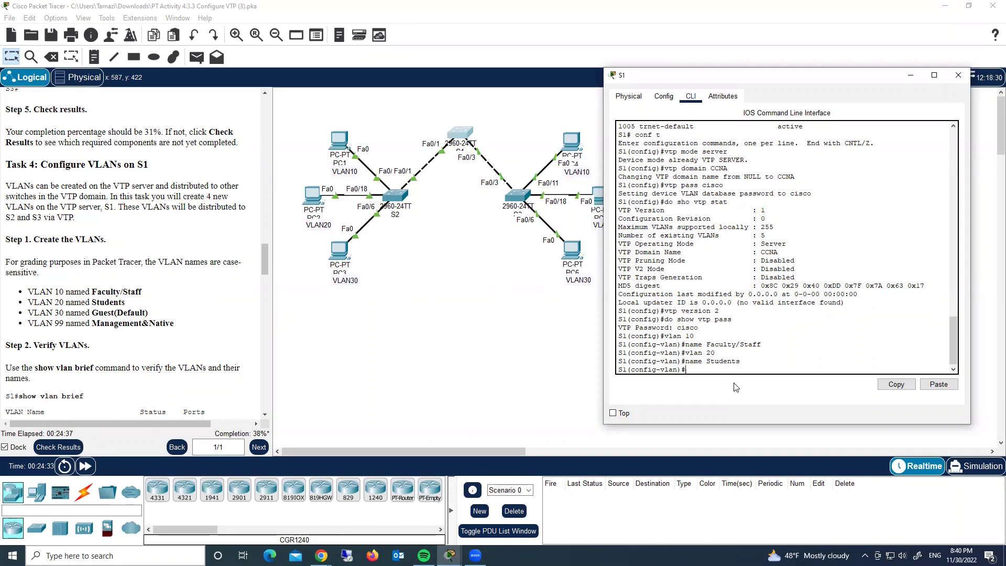
Add VLAN 30 named Guest(Default) and VLAN 99 named Management&Native on S1.
{"action": "type", "text": "vlan"}
{"action": "type", "text": " 30"}
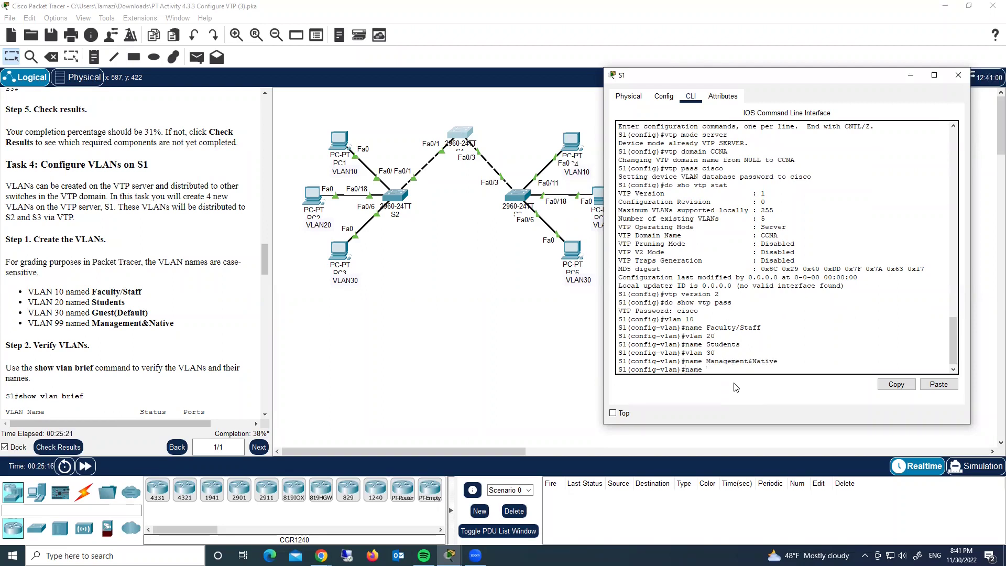
{"action": "type", "text": "Guest(Default)"}
{"action": "key", "text": "Return"}
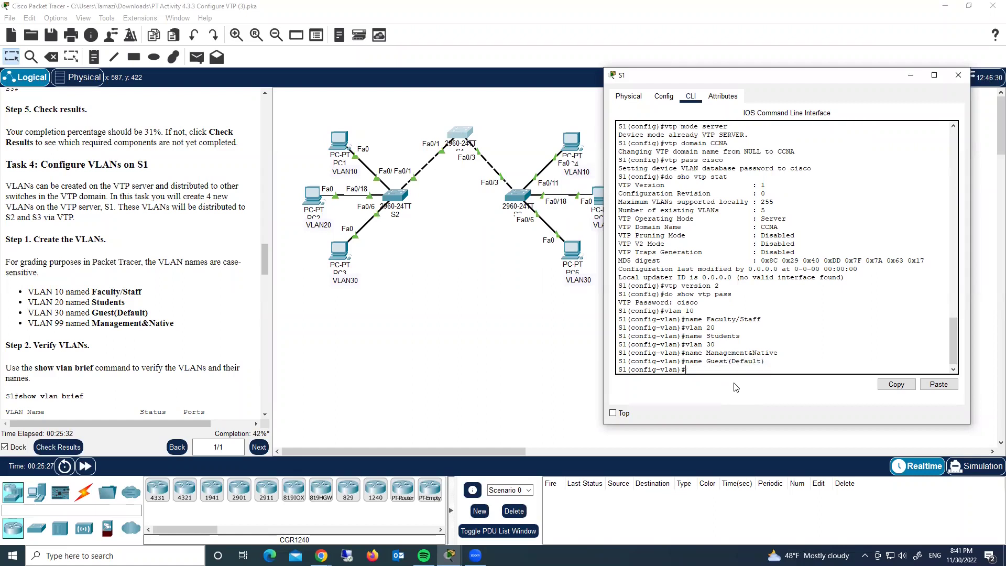
{"action": "key", "text": "Up"}
{"action": "key", "text": "Up"}
{"action": "key", "text": "Up"}
{"action": "key", "text": "BackSpace"}
{"action": "key", "text": "BackSpace"}
{"action": "type", "text": "99"}
{"action": "key", "text": "Return"}
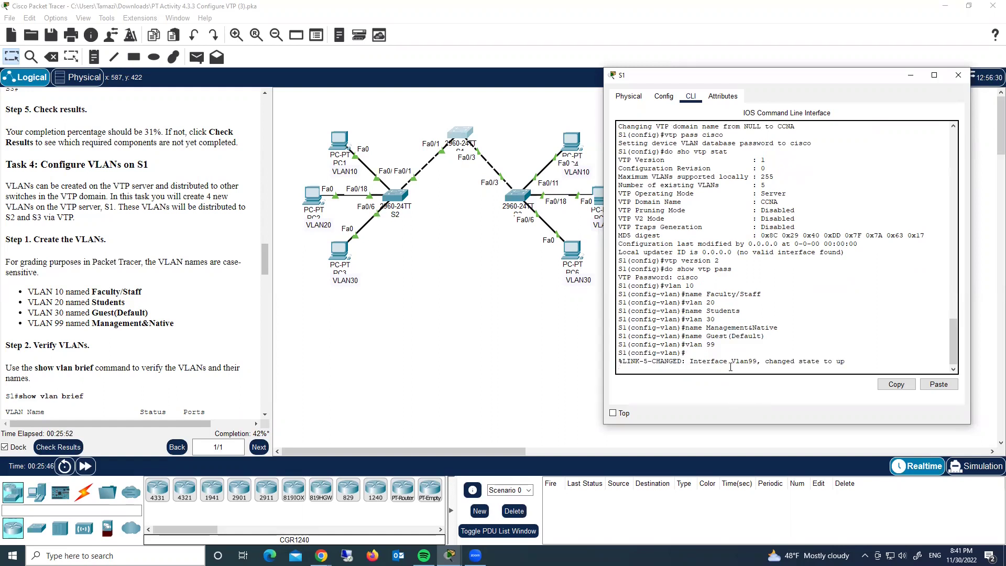
{"action": "key", "text": "Return"}
{"action": "type", "text": "name"}
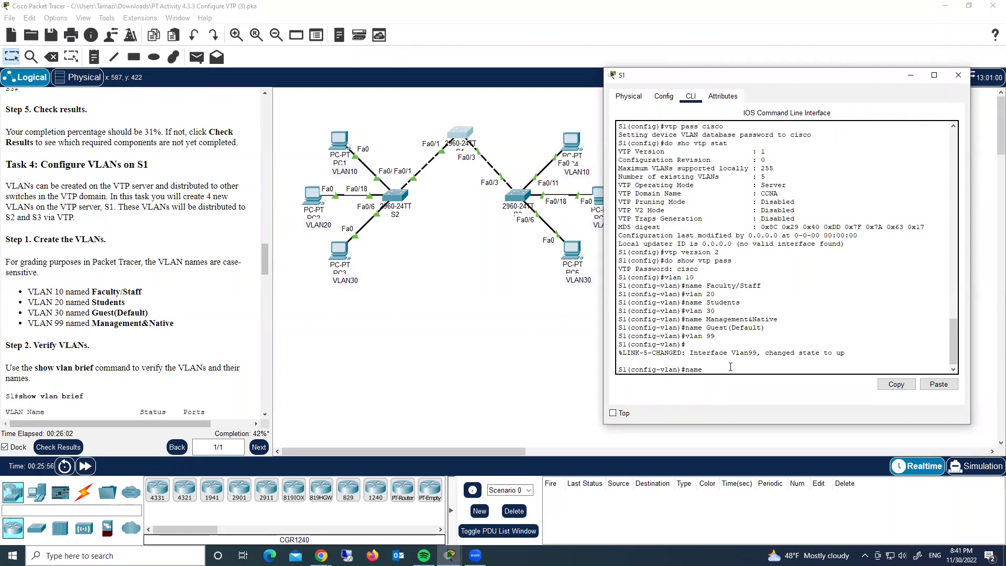
{"action": "type", "text": "Management&Native"}
{"action": "key", "text": "Return"}
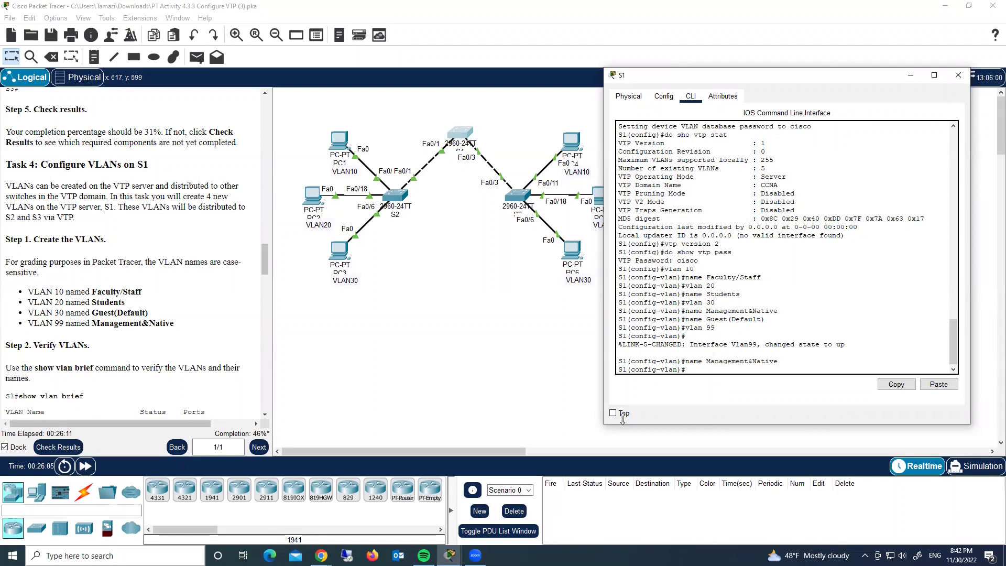
{"action": "type", "text": "do show v"}
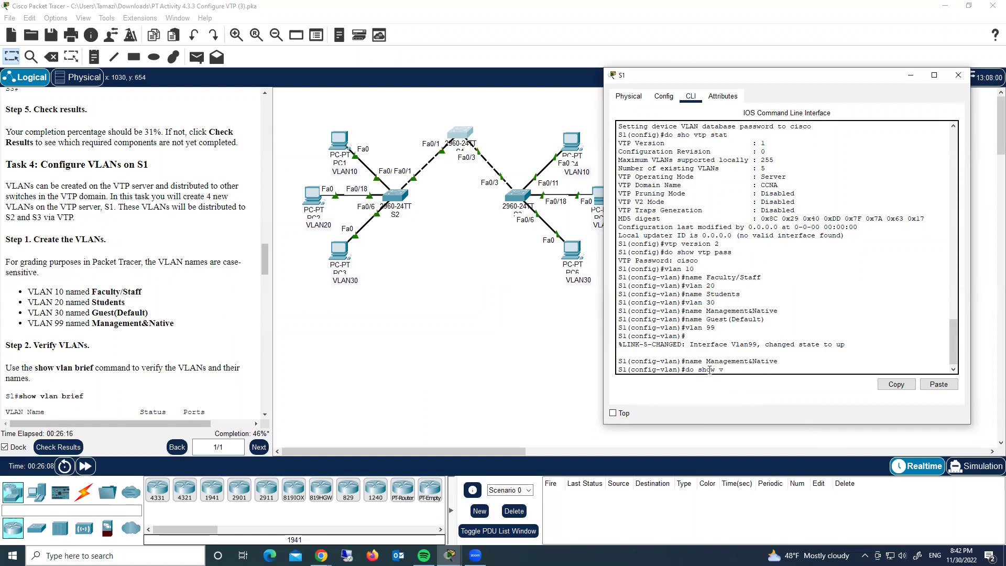
{"action": "type", "text": "lan bri"}
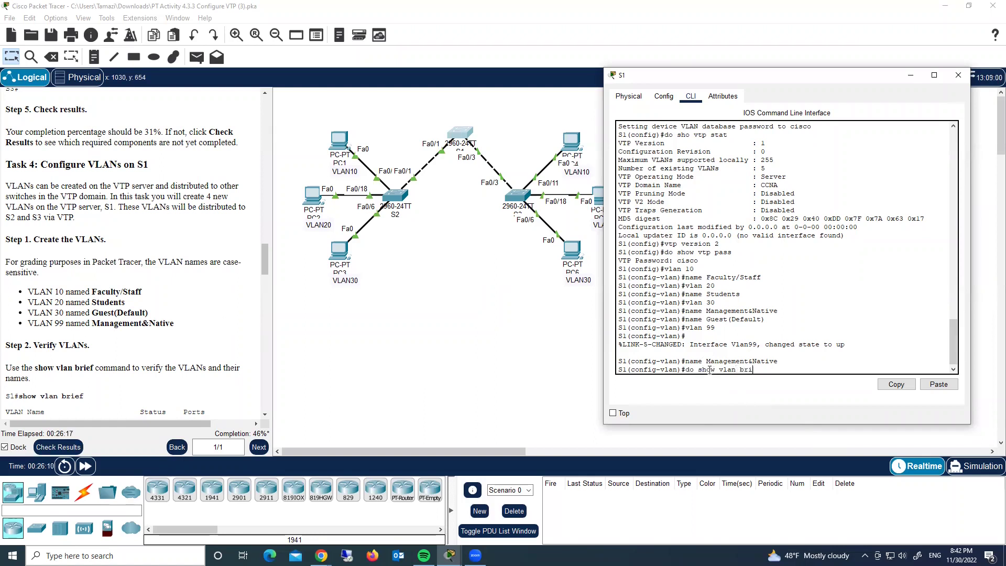
Verify S1's VLAN brief lists VLANs 10, 20, 30 and 99, then scroll the instructions to Task 5.
{"action": "key", "text": "Return"}
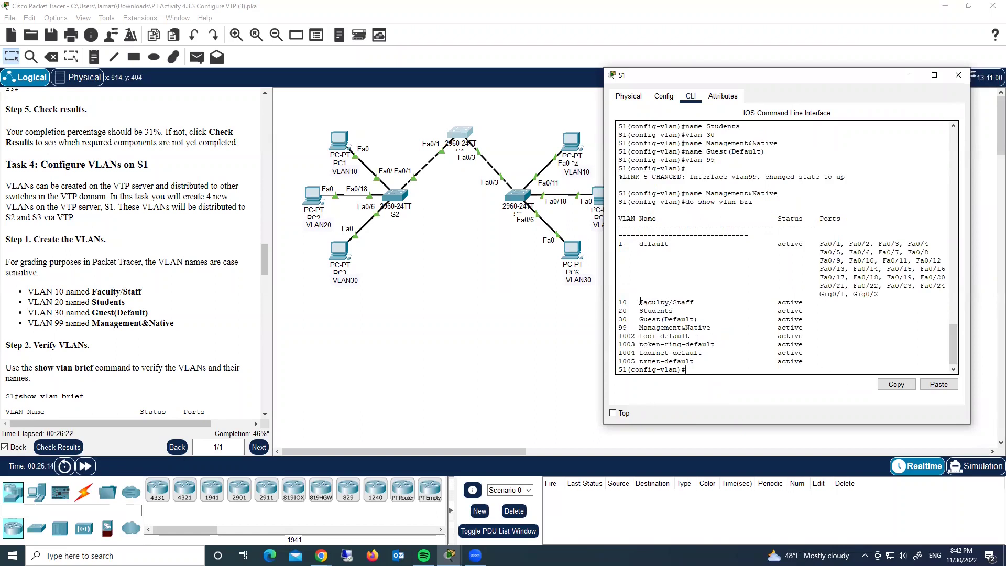
{"action": "left_click_drag", "start_coordinate": [639, 302], "coordinate": [688, 302]}
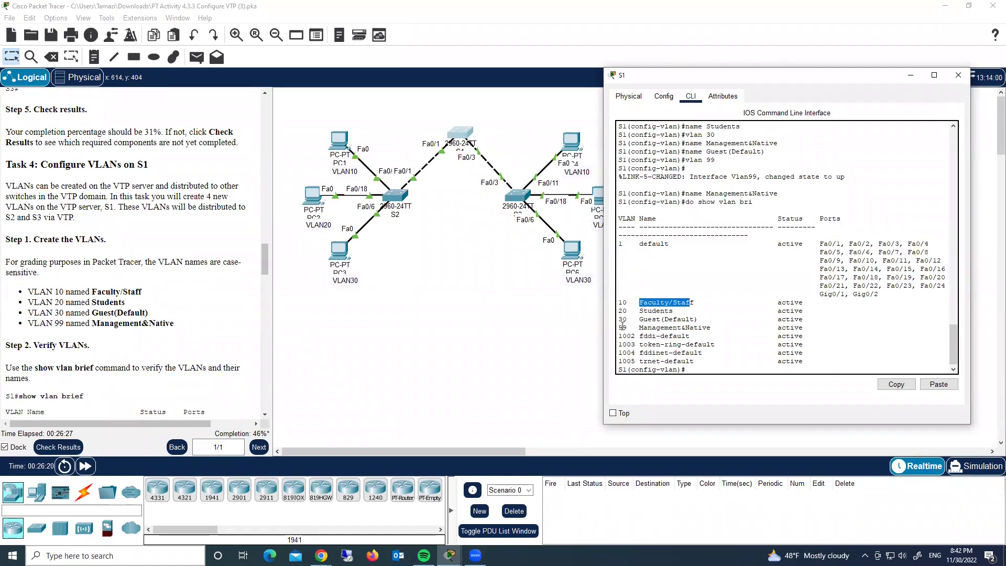
{"action": "scroll", "coordinate": [160, 328], "scroll_direction": "down", "scroll_amount": 1}
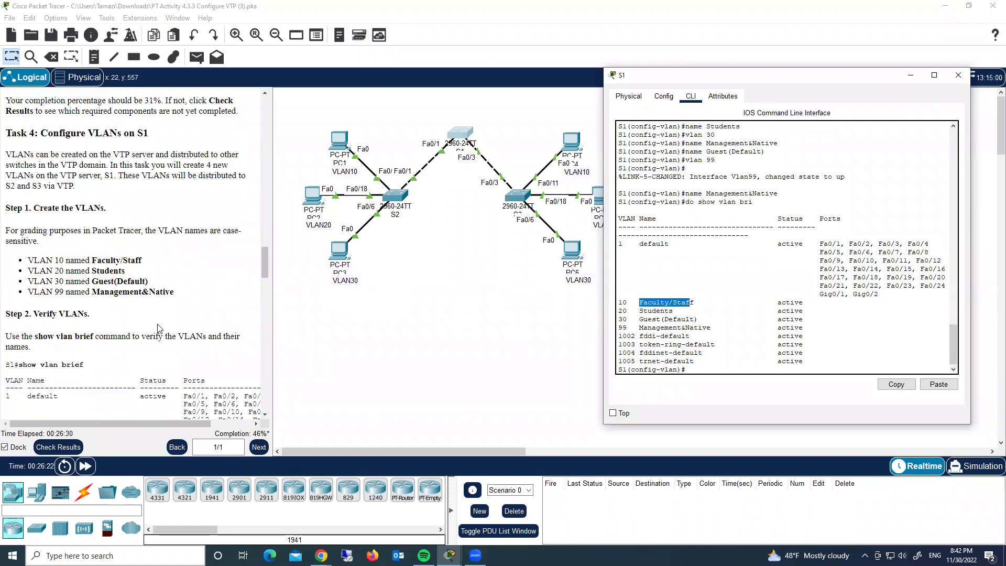
{"action": "scroll", "coordinate": [160, 328], "scroll_direction": "down", "scroll_amount": 5}
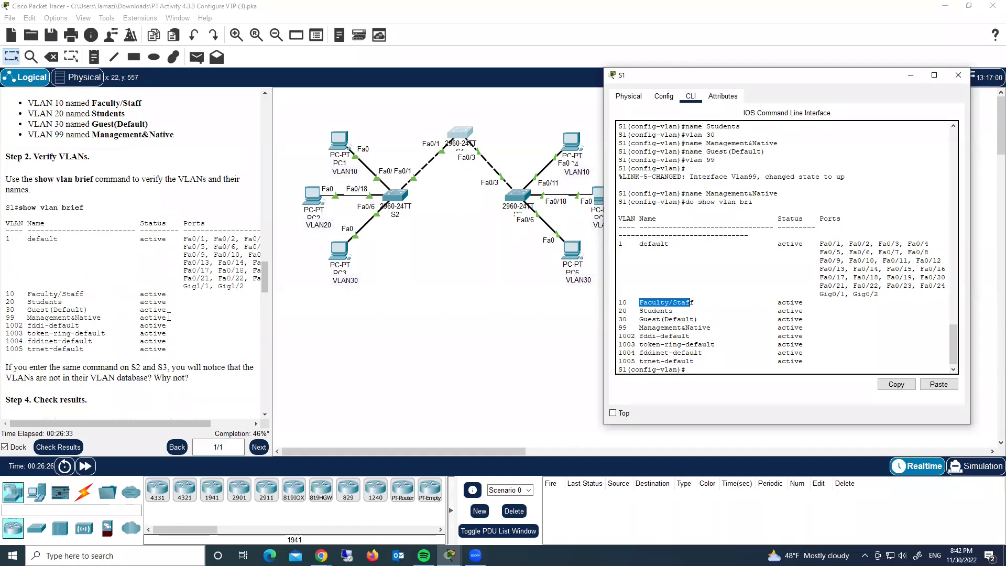
{"action": "scroll", "coordinate": [168, 316], "scroll_direction": "down", "scroll_amount": 2}
{"action": "scroll", "coordinate": [168, 316], "scroll_direction": "down", "scroll_amount": 2}
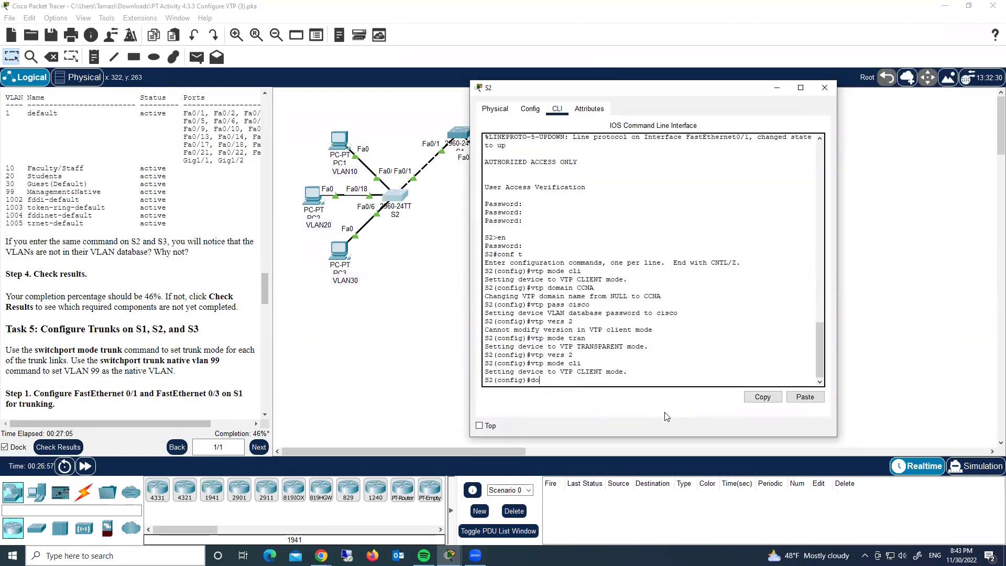
Confirm S2's VLAN brief shows only VLAN 1 and 1002–1005, then close S2's window.
{"action": "type", "text": "ho vlan bri"}
{"action": "key", "text": "Return"}
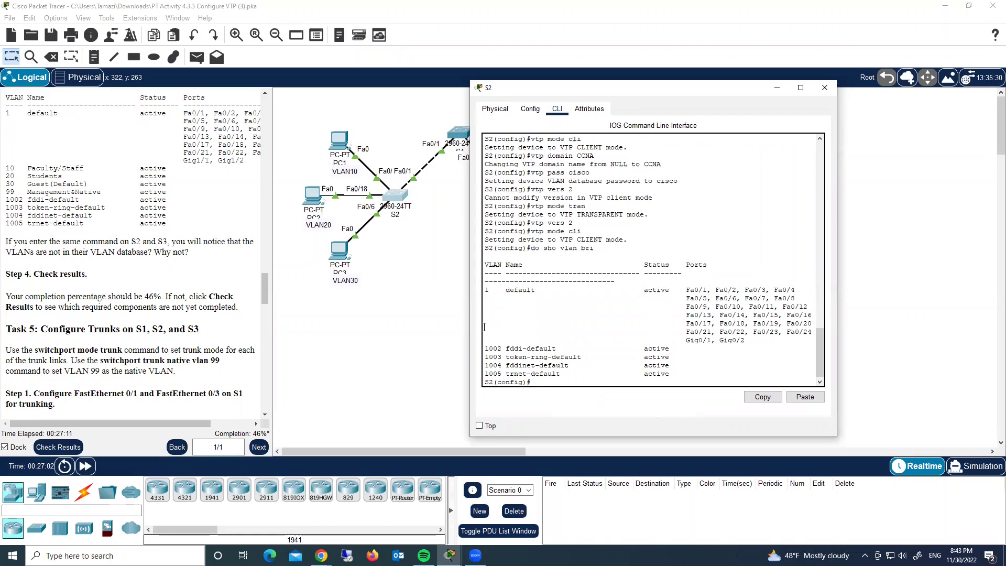
{"action": "left_click", "coordinate": [824, 88]}
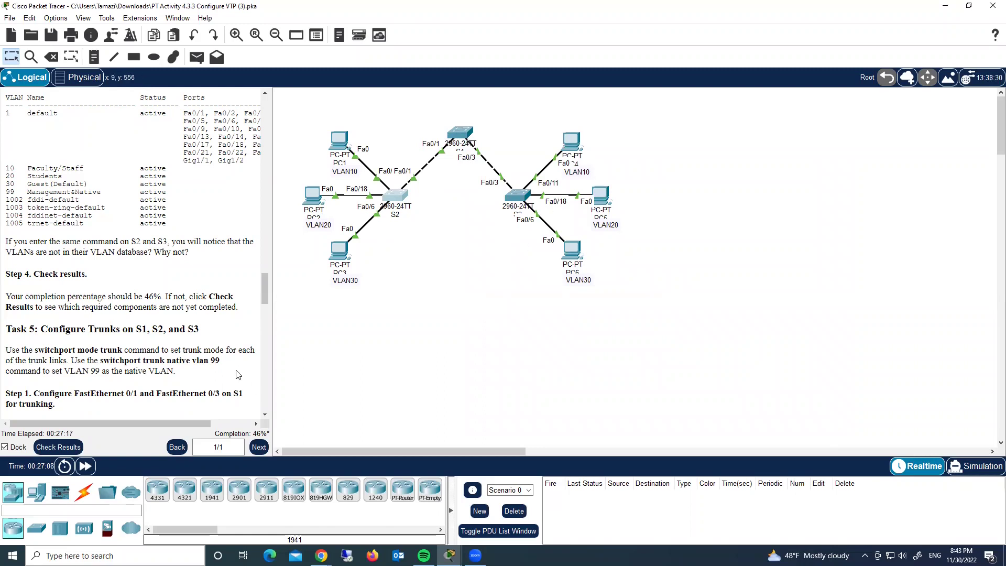
Make S1's FastEthernet0/1 a trunk port.
{"action": "scroll", "coordinate": [162, 350], "scroll_direction": "down", "scroll_amount": 3}
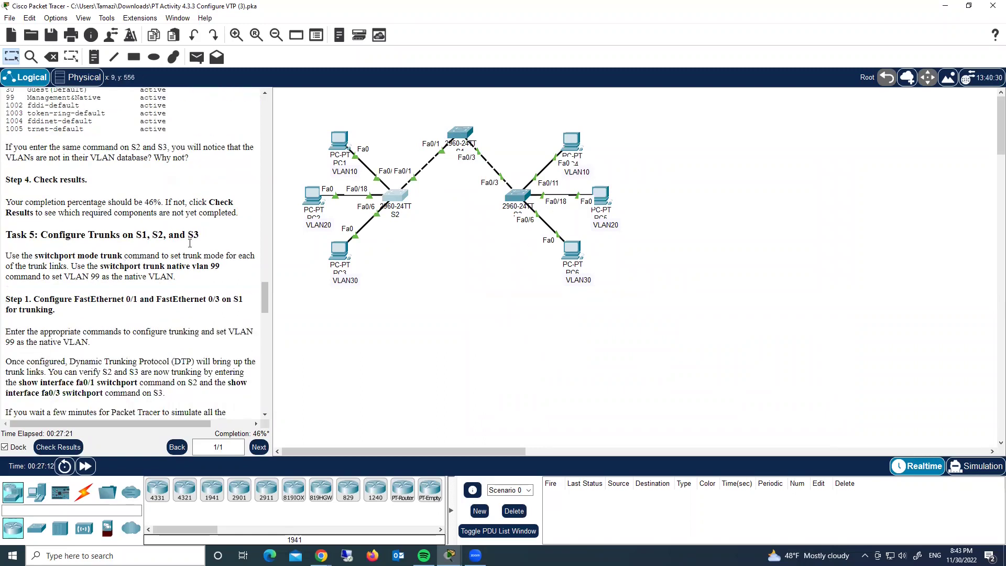
{"action": "left_click", "coordinate": [462, 135]}
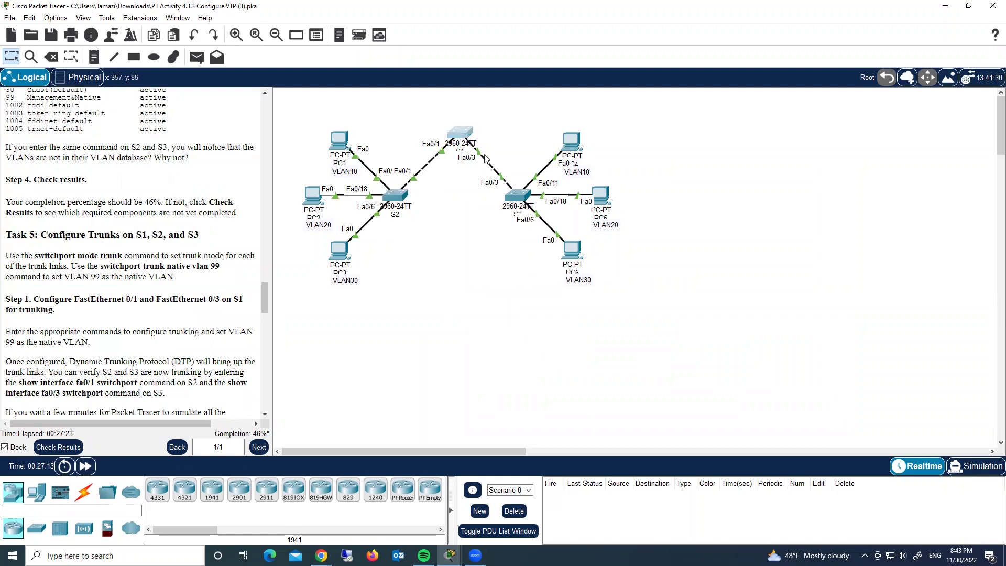
{"action": "left_click_drag", "start_coordinate": [660, 83], "coordinate": [697, 84]}
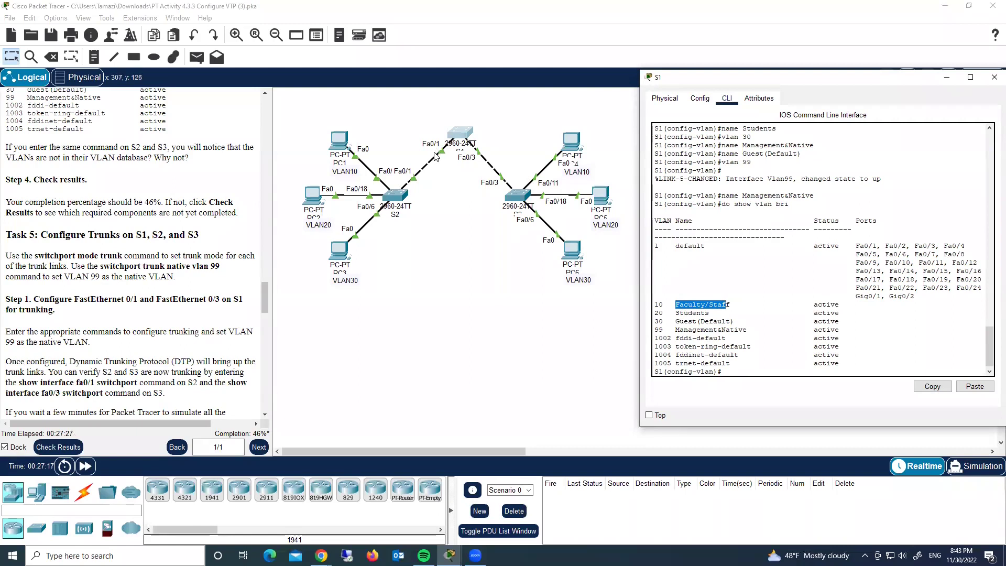
{"action": "left_click", "coordinate": [725, 388]}
{"action": "type", "text": "int fa"}
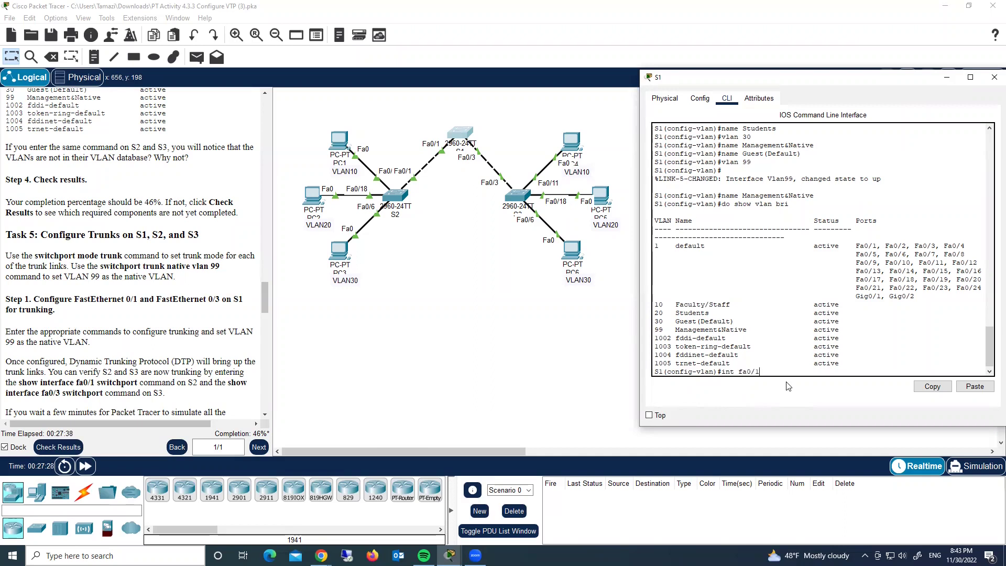
{"action": "type", "text": "0/1"}
{"action": "key", "text": "Return"}
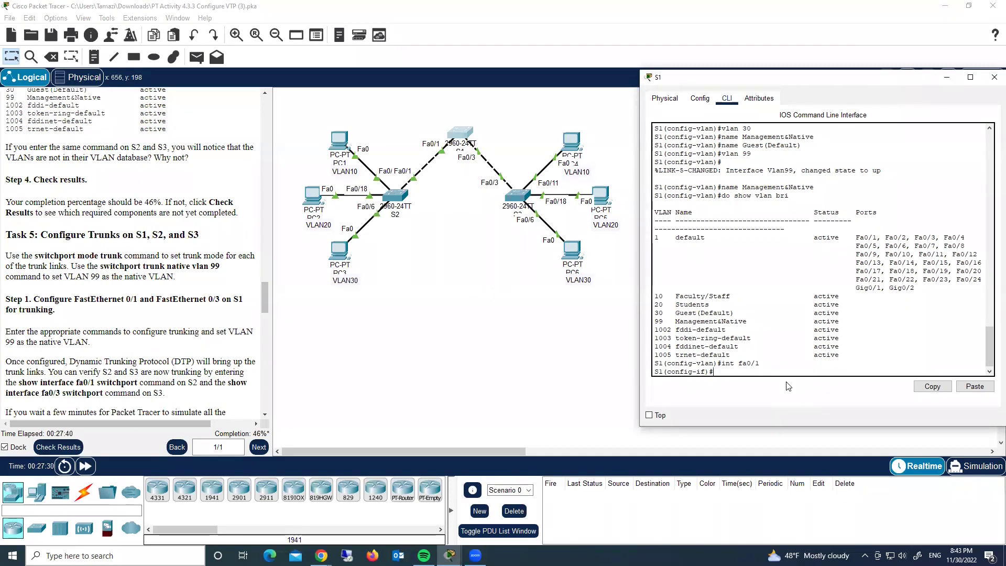
{"action": "type", "text": "swi"}
{"action": "key", "text": "Tab"}
{"action": "type", "text": "mode trunk"}
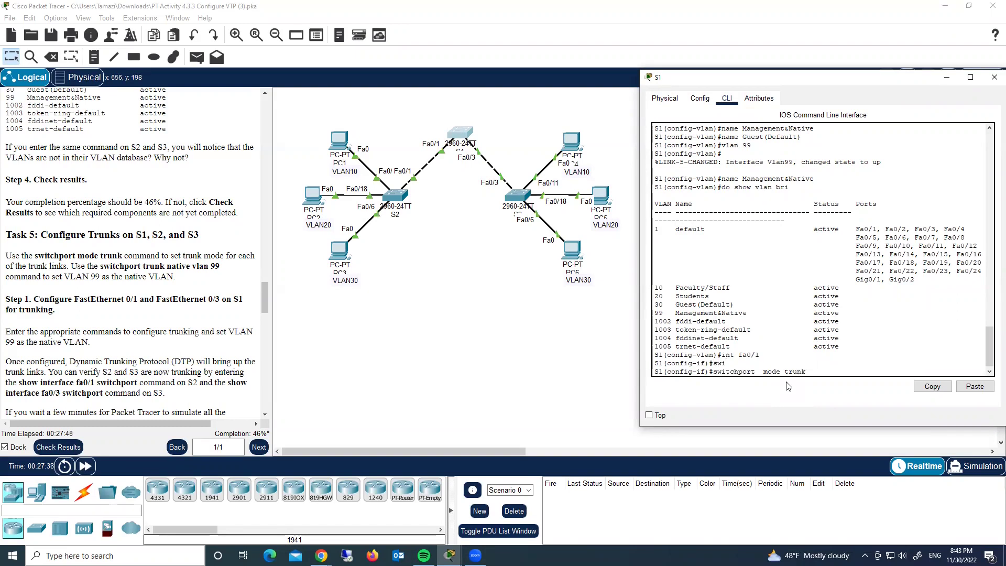
{"action": "key", "text": "Return"}
{"action": "key", "text": "Return"}
{"action": "key", "text": "Return"}
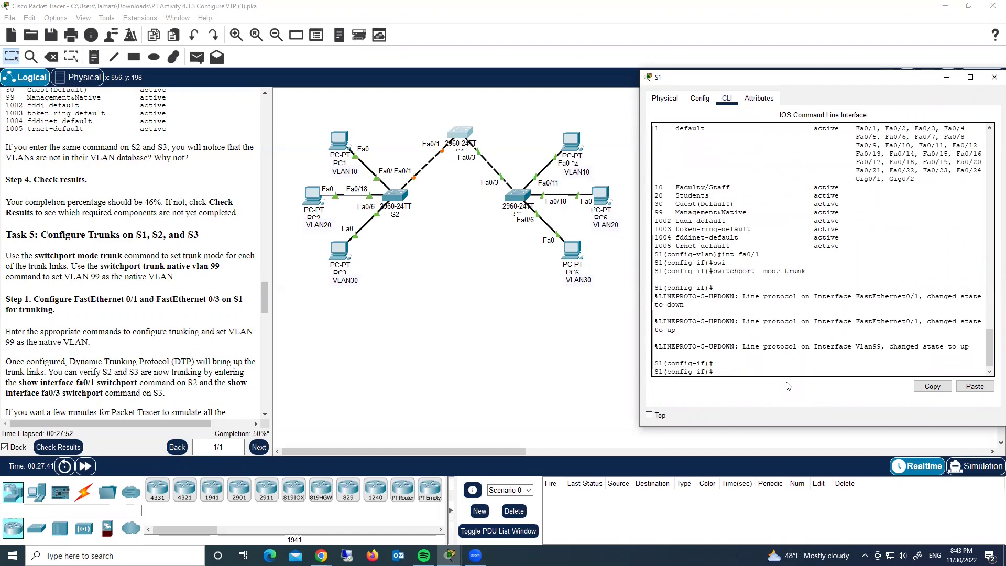
Make S1's FastEthernet0/3 a trunk port as well.
{"action": "key", "text": "Up"}
{"action": "key", "text": "Up"}
{"action": "key", "text": "BackSpace"}
{"action": "type", "text": "3"}
{"action": "key", "text": "Return"}
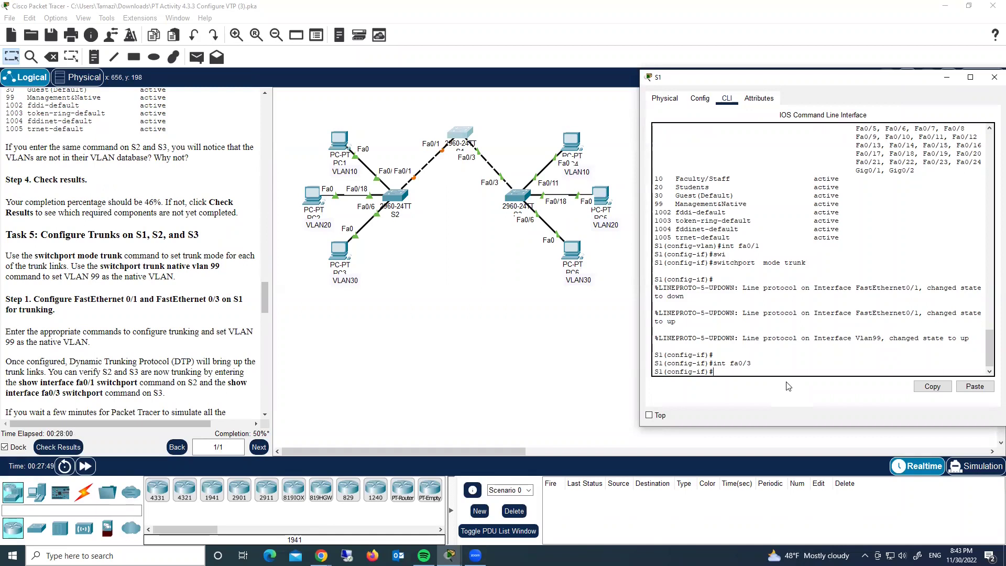
{"action": "key", "text": "Up"}
{"action": "key", "text": "Up"}
{"action": "key", "text": "Return"}
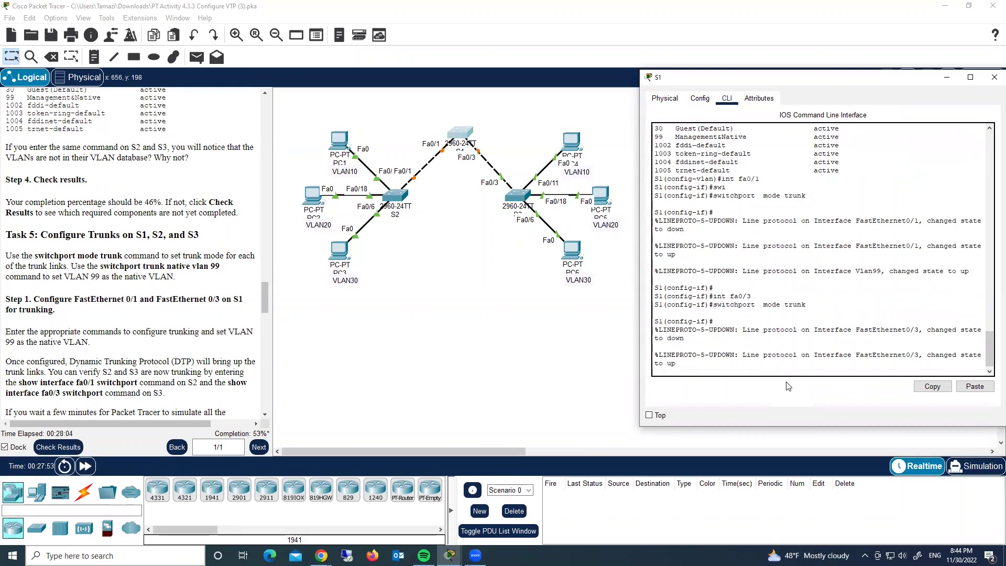
Put S2's FastEthernet0/1 into switchport trunk mode.
{"action": "left_click", "coordinate": [396, 196]}
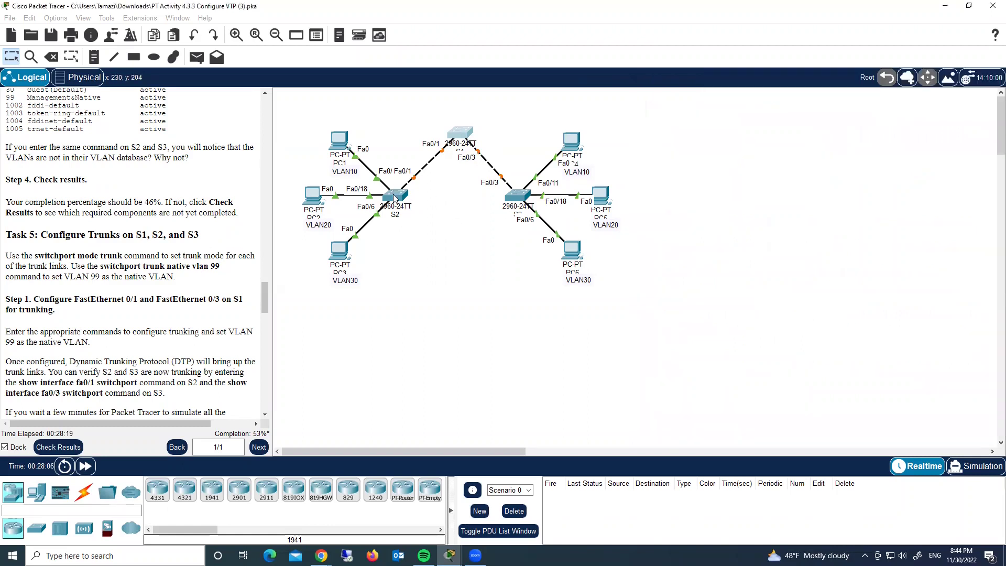
{"action": "type", "text": "int"}
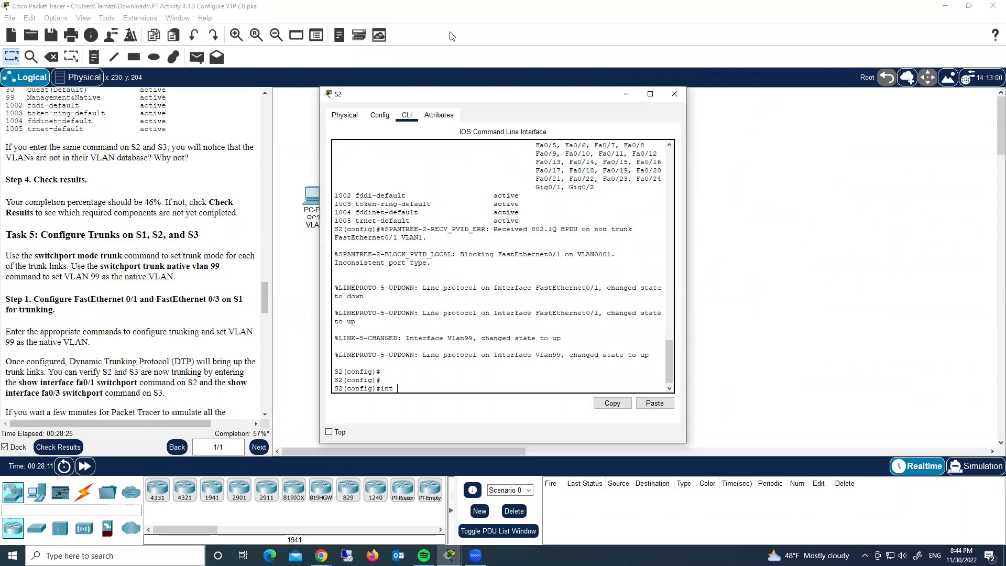
{"action": "left_click_drag", "start_coordinate": [455, 94], "coordinate": [643, 82]}
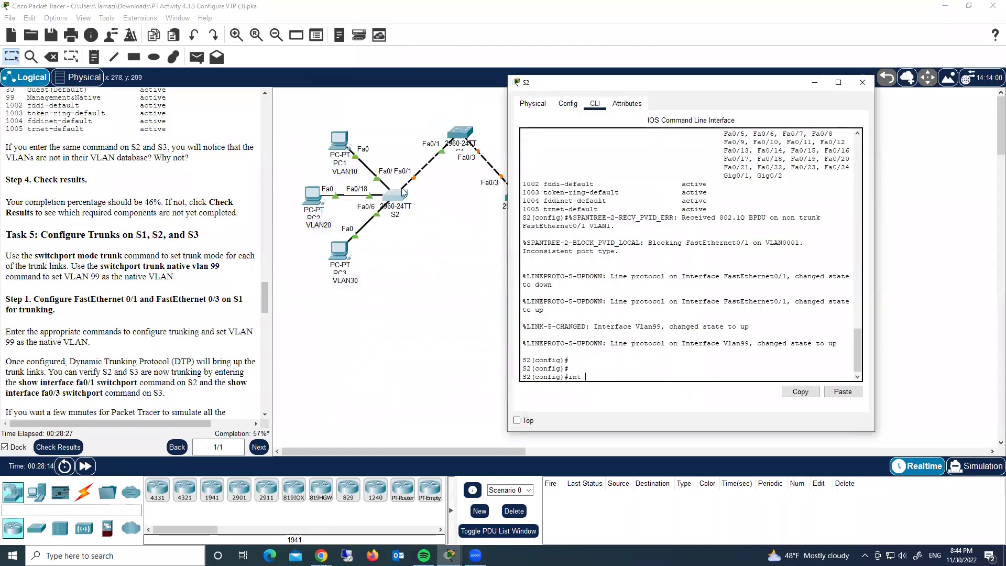
{"action": "type", "text": "fa0/1"}
{"action": "key", "text": "Return"}
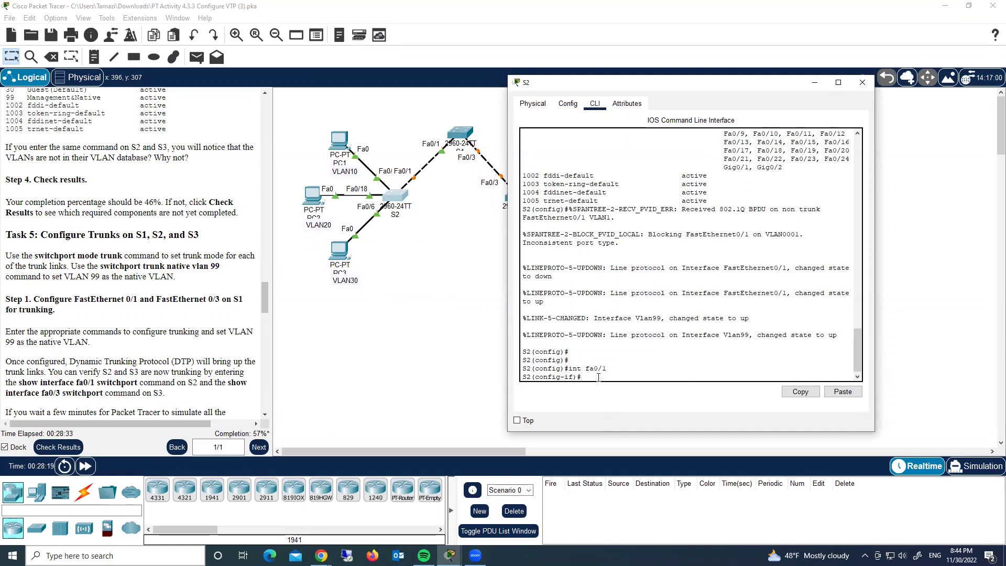
{"action": "type", "text": "swi"}
{"action": "key", "text": "Tab"}
{"action": "type", "text": "mod"}
{"action": "type", "text": "run"}
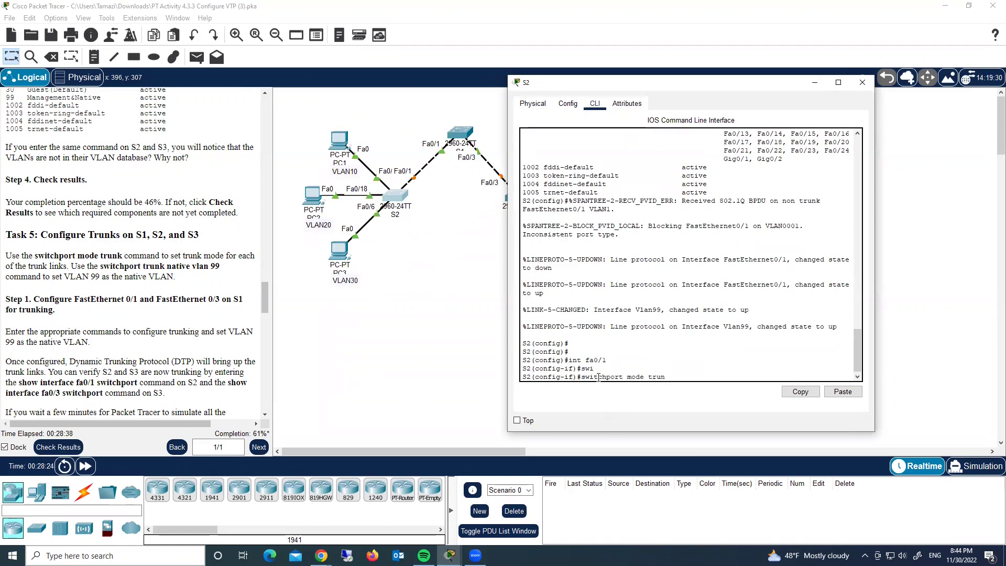
{"action": "key", "text": "Return"}
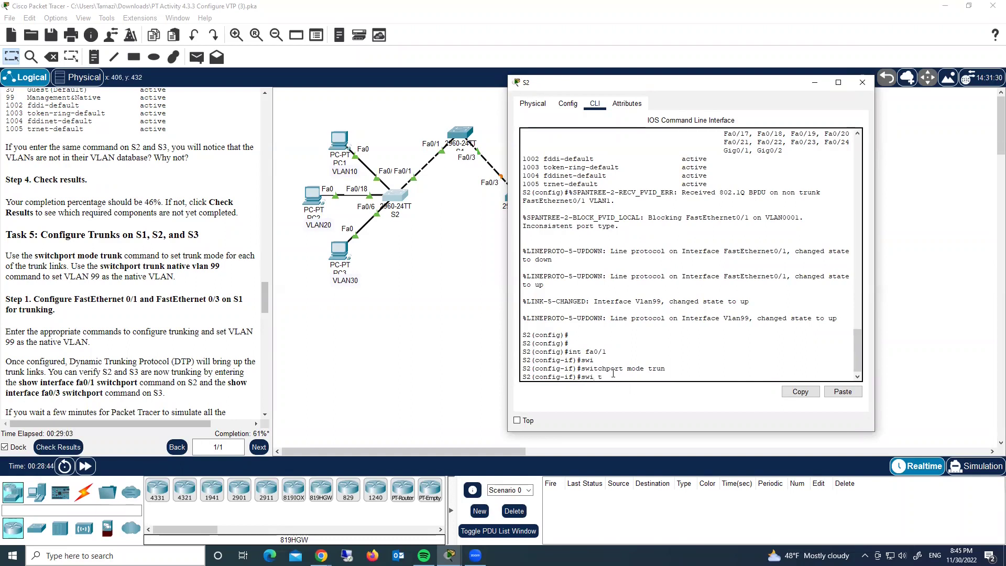
Set native VLAN 99 on S2's Fa0/1 trunk and close S2's window.
{"action": "type", "text": "native vlan 99"}
{"action": "key", "text": "Return"}
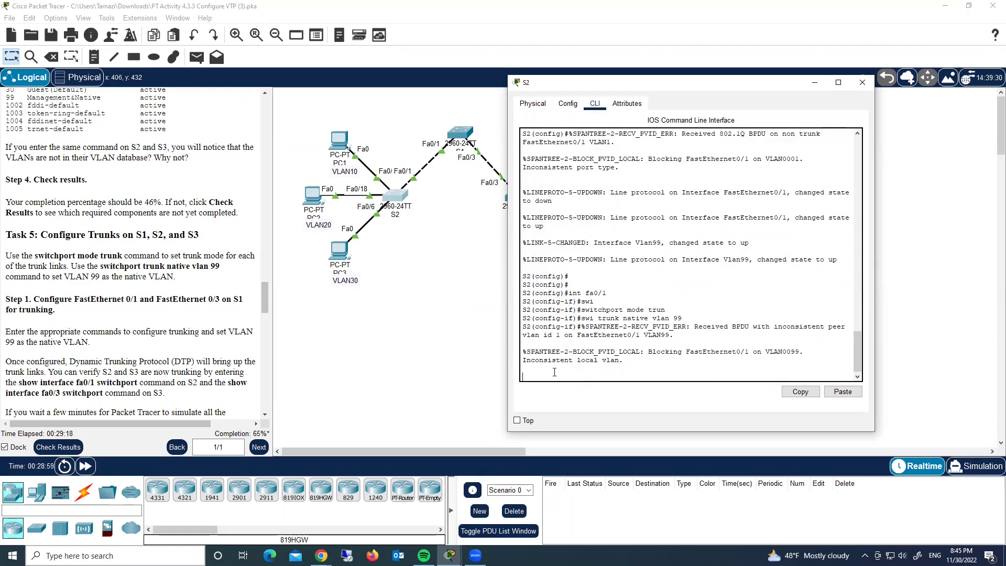
{"action": "key", "text": "Return"}
{"action": "key", "text": "Return"}
{"action": "key", "text": "Return"}
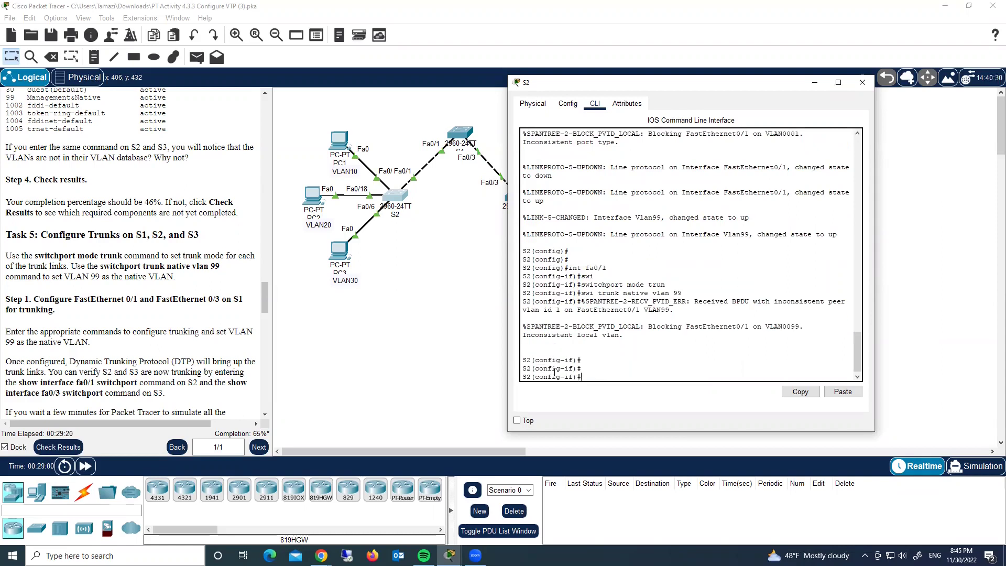
{"action": "left_click", "coordinate": [862, 83]}
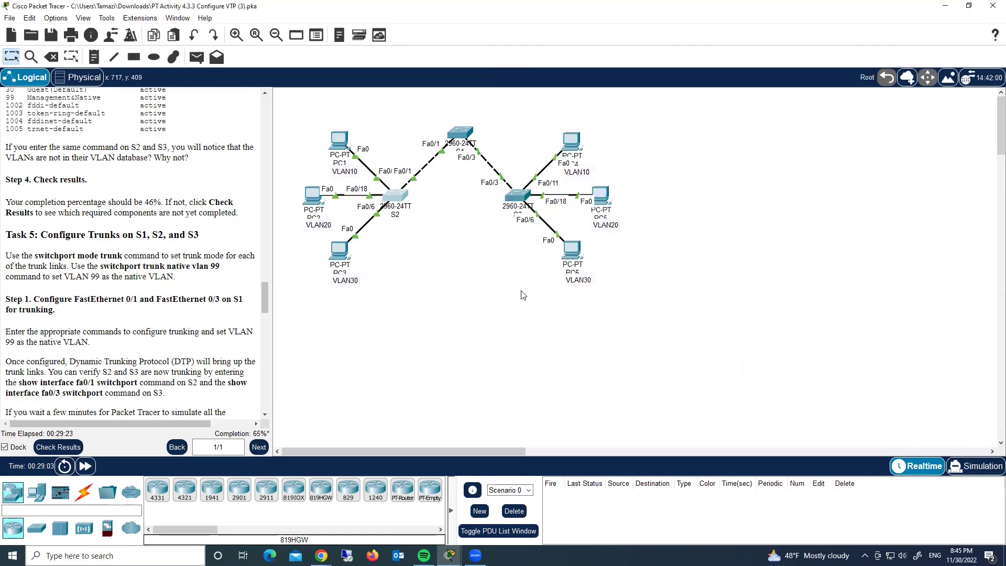
Make S3's FastEthernet0/3 a trunk port.
{"action": "left_click", "coordinate": [516, 197]}
{"action": "type", "text": "int fa"}
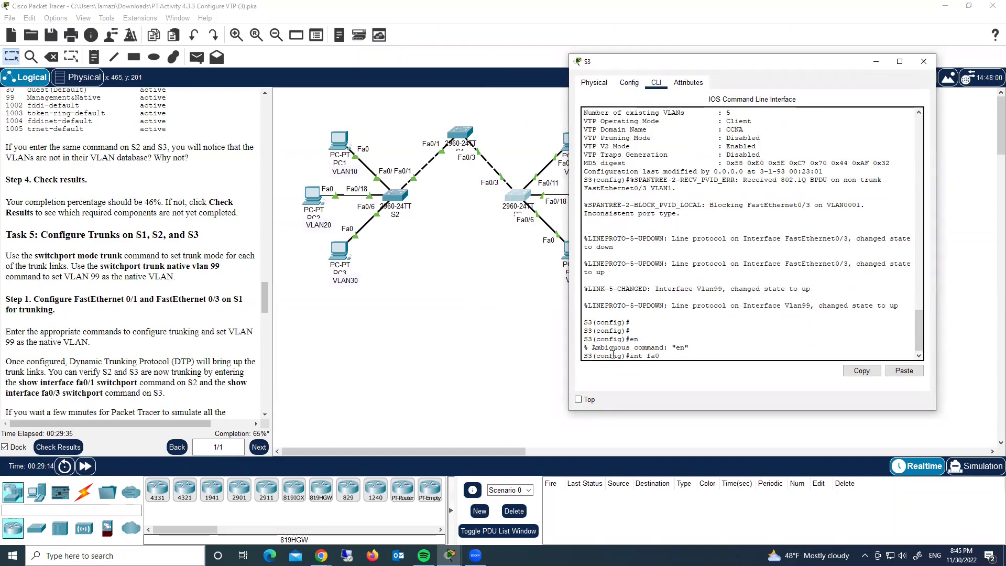
{"action": "type", "text": "0/3"}
{"action": "key", "text": "Return"}
{"action": "type", "text": "s"}
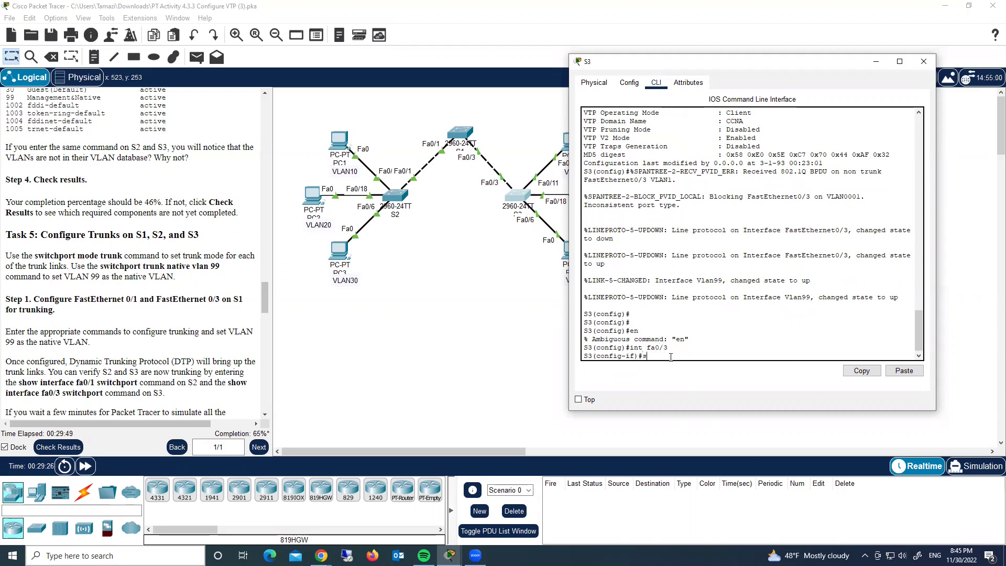
{"action": "type", "text": "wi mode trunk"}
{"action": "key", "text": "Return"}
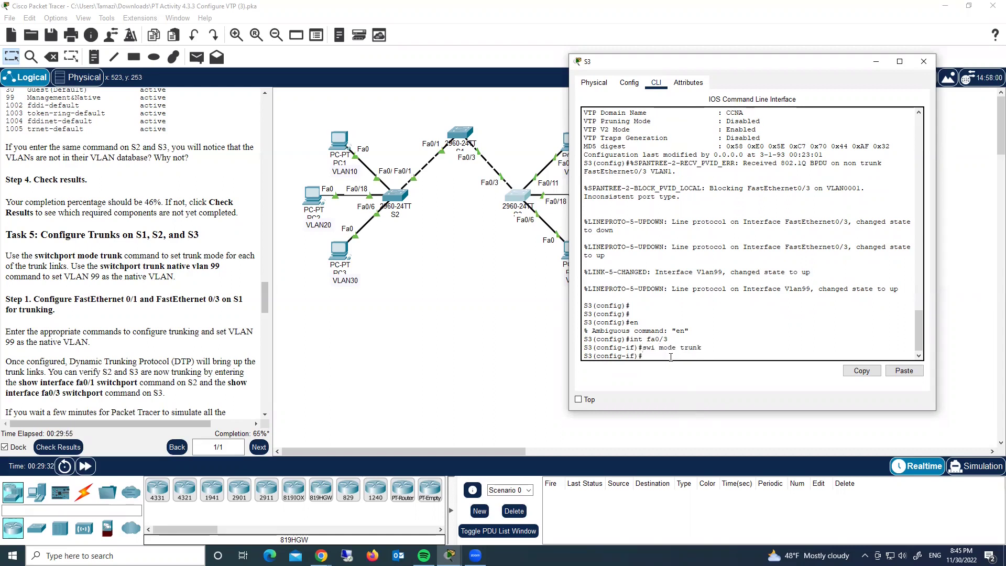
Set native VLAN 99 on S3's Fa0/3 trunk, correcting the misspelled 'native' keyword.
{"action": "type", "text": "swi trunk namtive vlan 99"}
{"action": "key", "text": "Return"}
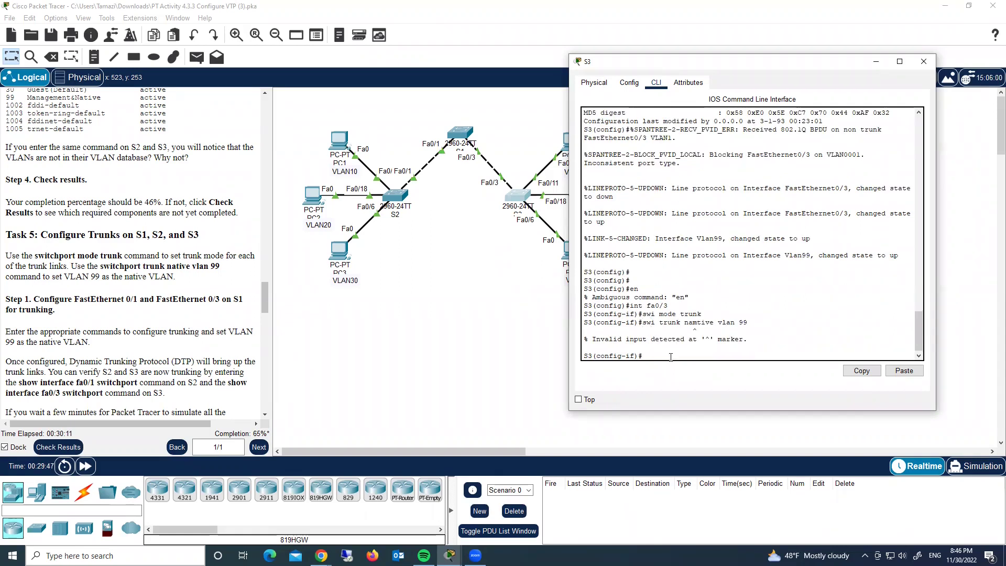
{"action": "key", "text": "Up"}
{"action": "key", "text": "Left"}
{"action": "key", "text": "BackSpace"}
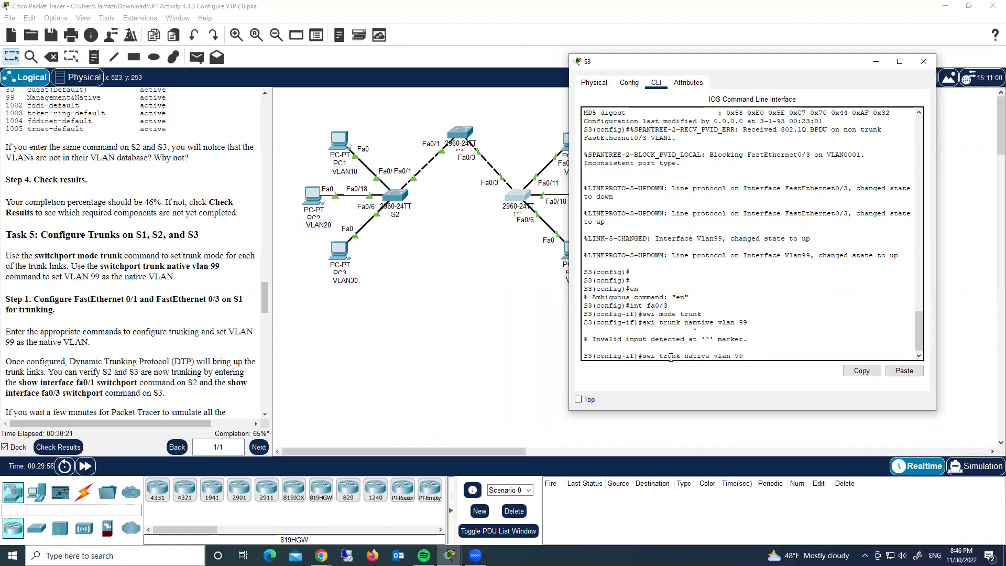
{"action": "key", "text": "Return"}
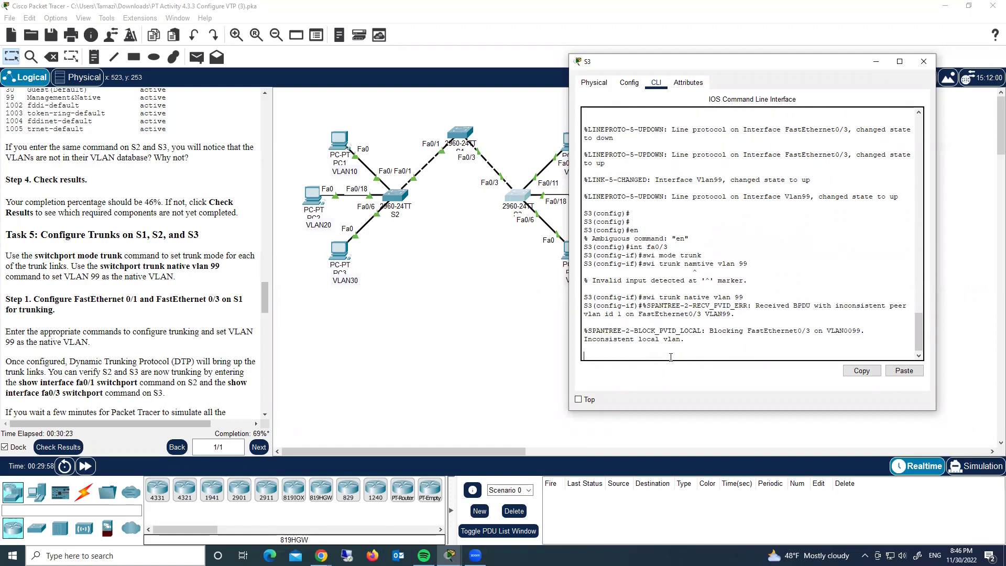
{"action": "key", "text": "Return"}
{"action": "key", "text": "Return"}
{"action": "key", "text": "Return"}
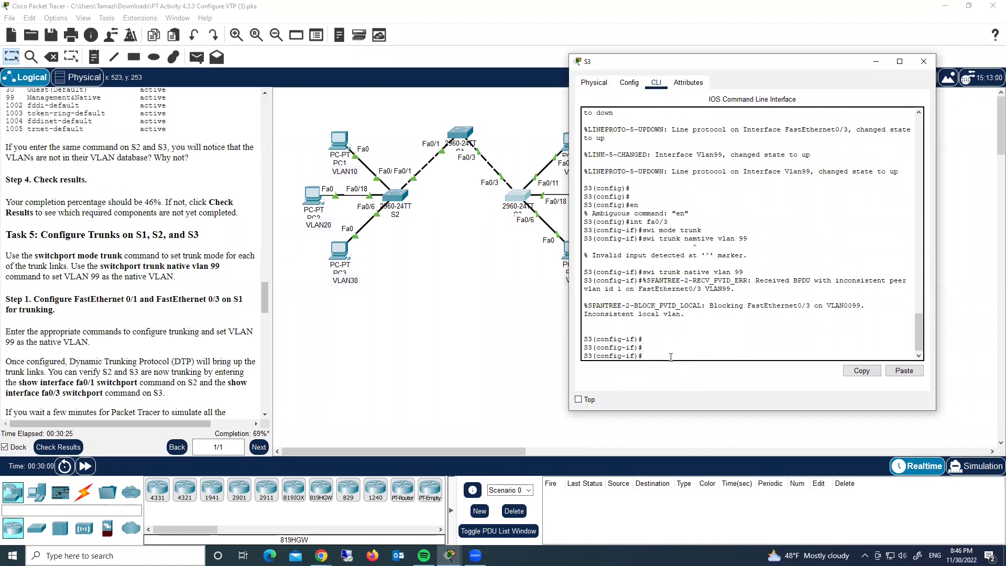
{"action": "left_click", "coordinate": [876, 61]}
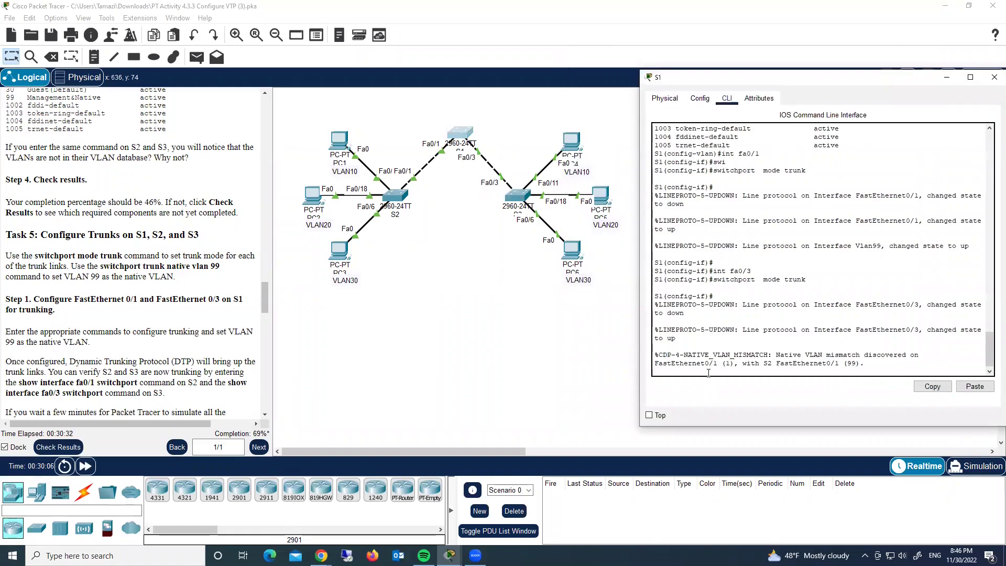
Set native VLAN 99 on S1's FastEthernet0/3 trunk.
{"action": "key", "text": "Return"}
{"action": "key", "text": "Return"}
{"action": "key", "text": "Return"}
{"action": "key", "text": "Return"}
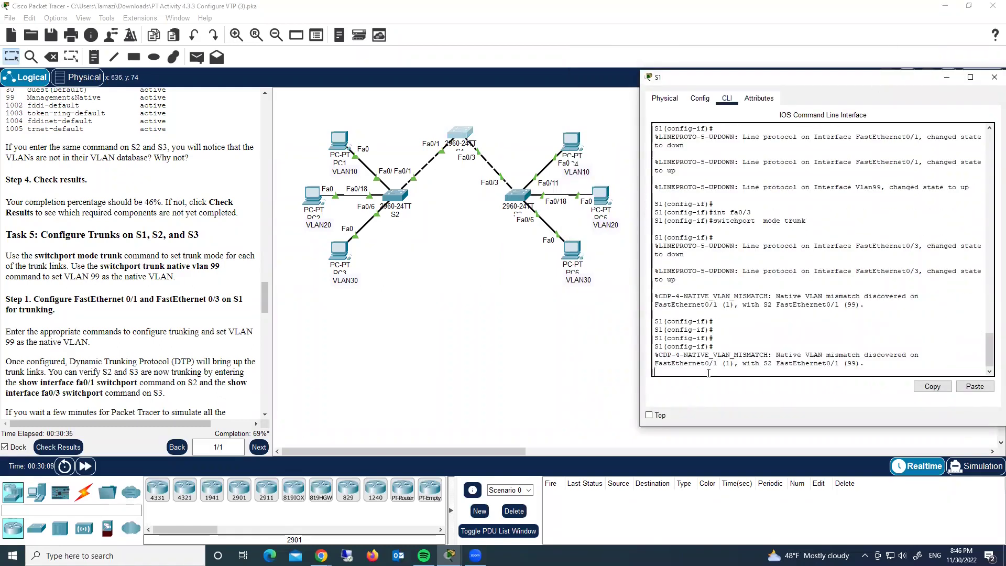
{"action": "key", "text": "Return"}
{"action": "key", "text": "Return"}
{"action": "key", "text": "Return"}
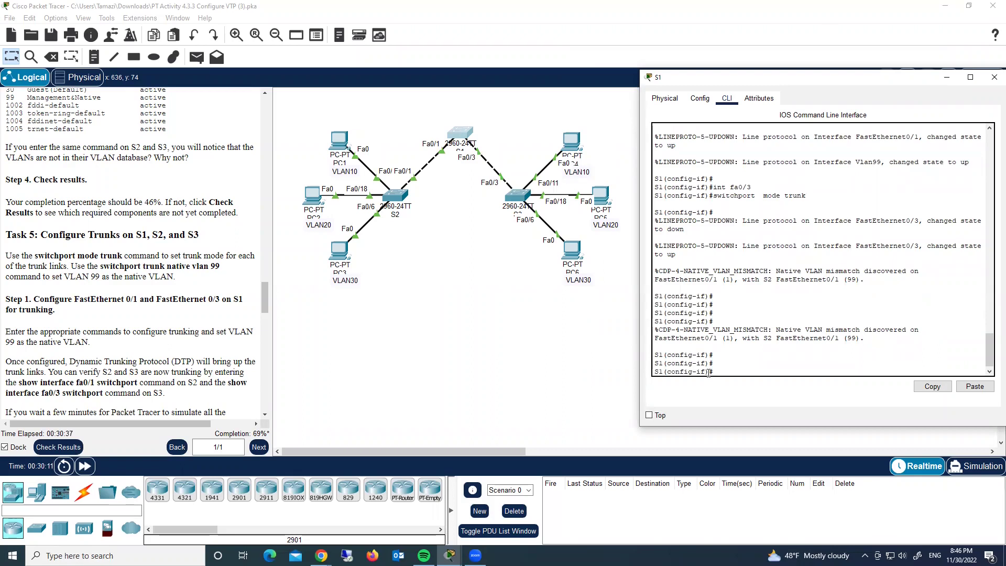
{"action": "key", "text": "Up"}
{"action": "key", "text": "Up"}
{"action": "key", "text": "Return"}
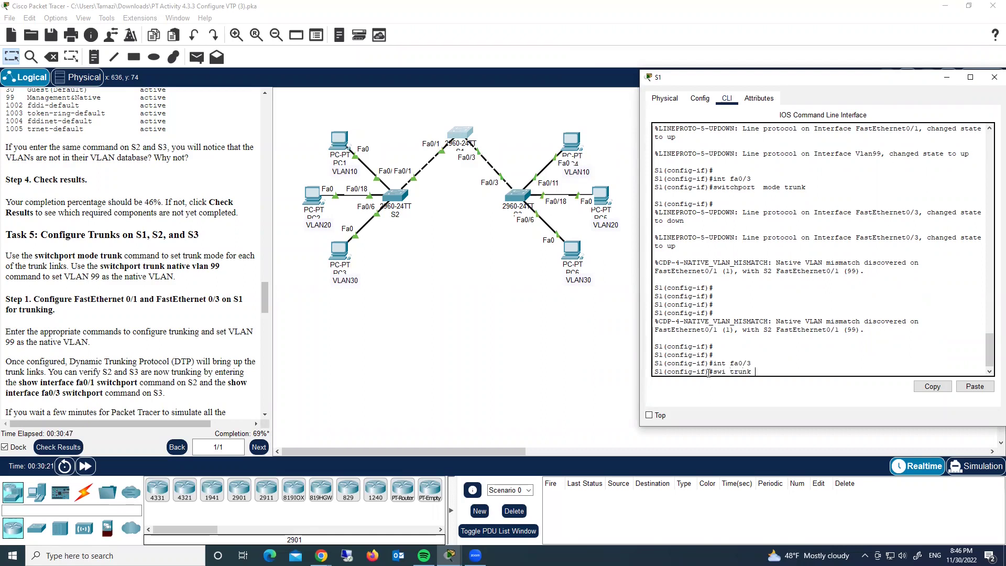
{"action": "type", "text": "swi trunk native"}
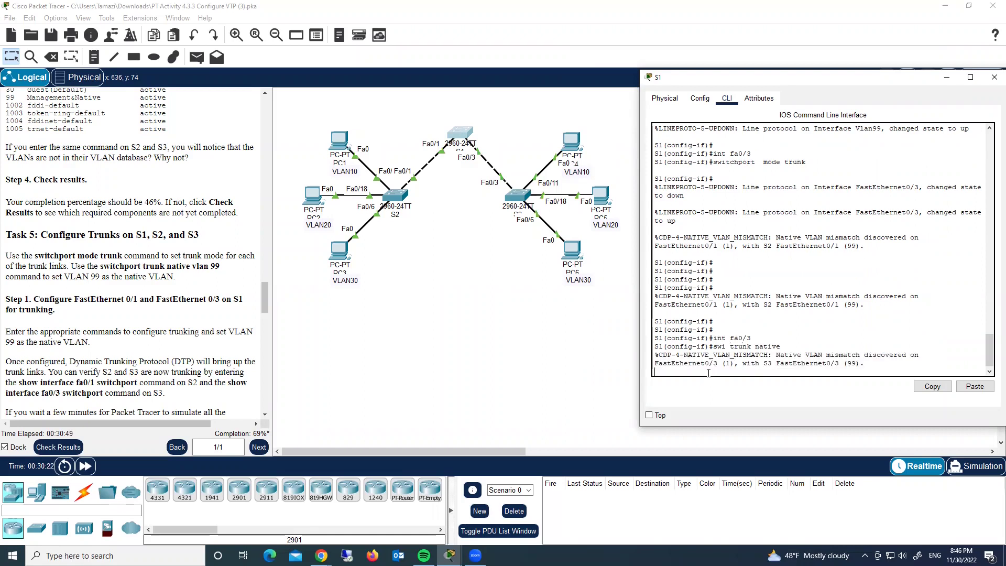
{"action": "type", "text": " vlan 99"}
{"action": "key", "text": "Return"}
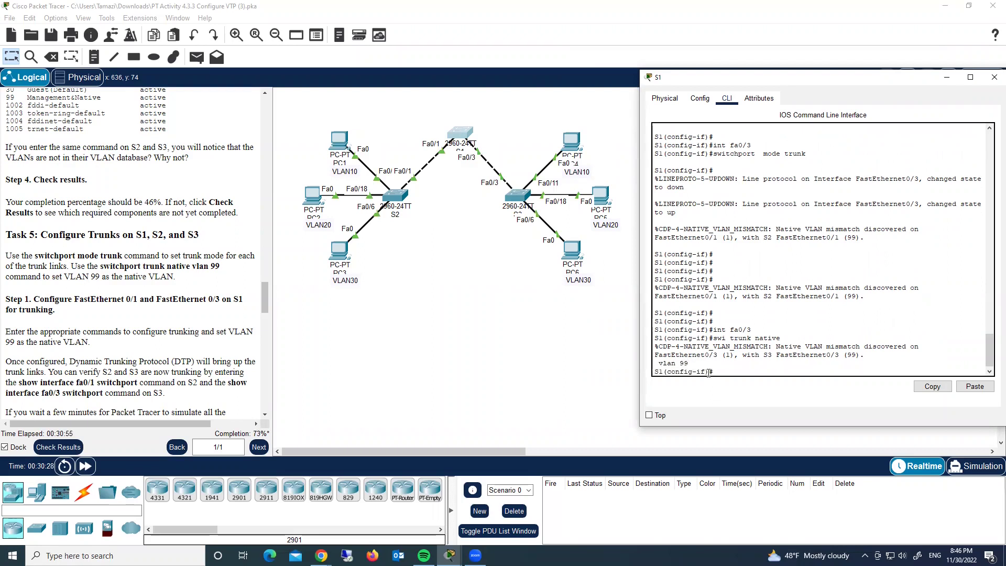
Set native VLAN 99 on S1's FastEthernet0/1 trunk too, then close S1's window.
{"action": "key", "text": "Up"}
{"action": "key", "text": "Up"}
{"action": "type", "text": "1"}
{"action": "key", "text": "Return"}
{"action": "key", "text": "Up"}
{"action": "key", "text": "Up"}
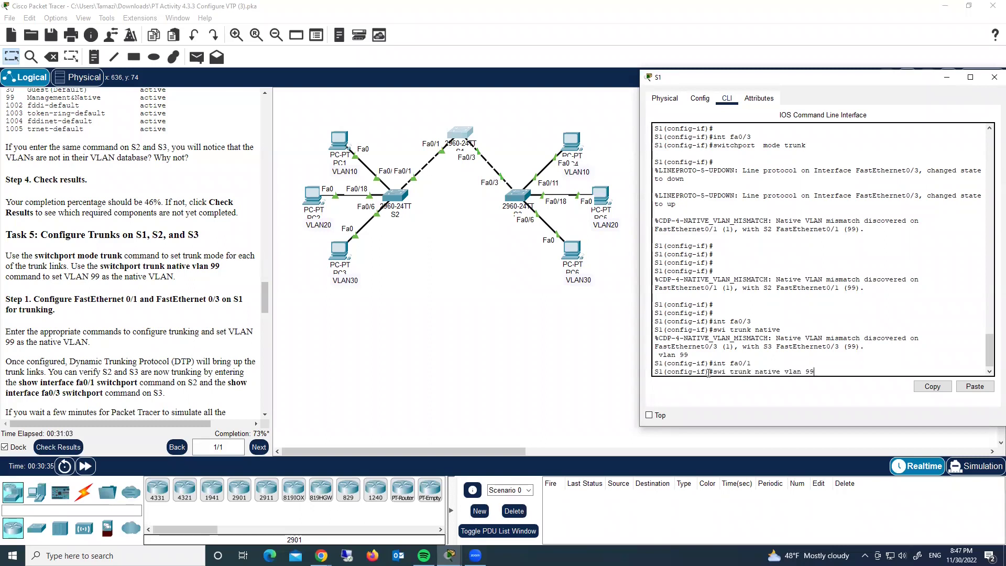
{"action": "key", "text": "Return"}
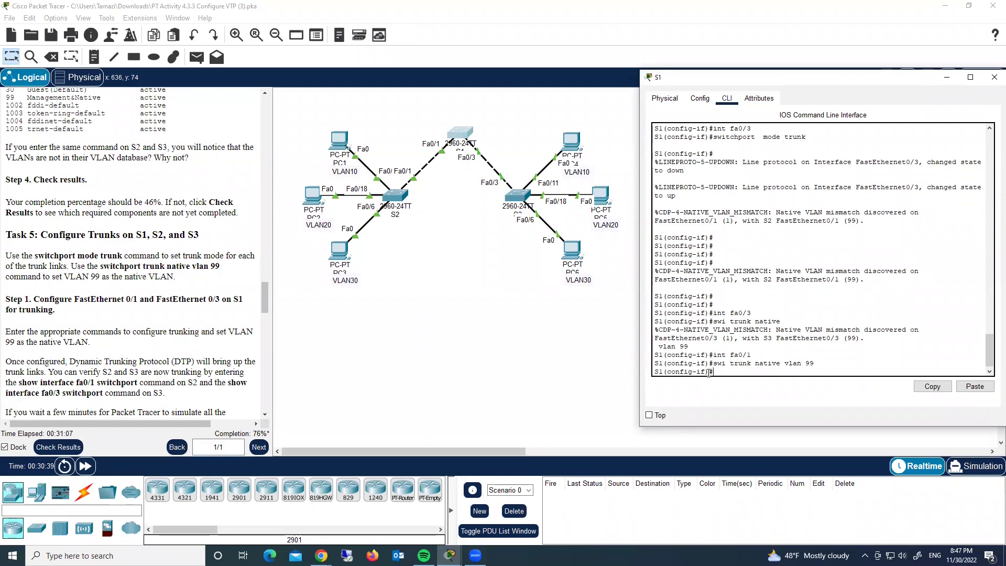
{"action": "left_click", "coordinate": [160, 357]}
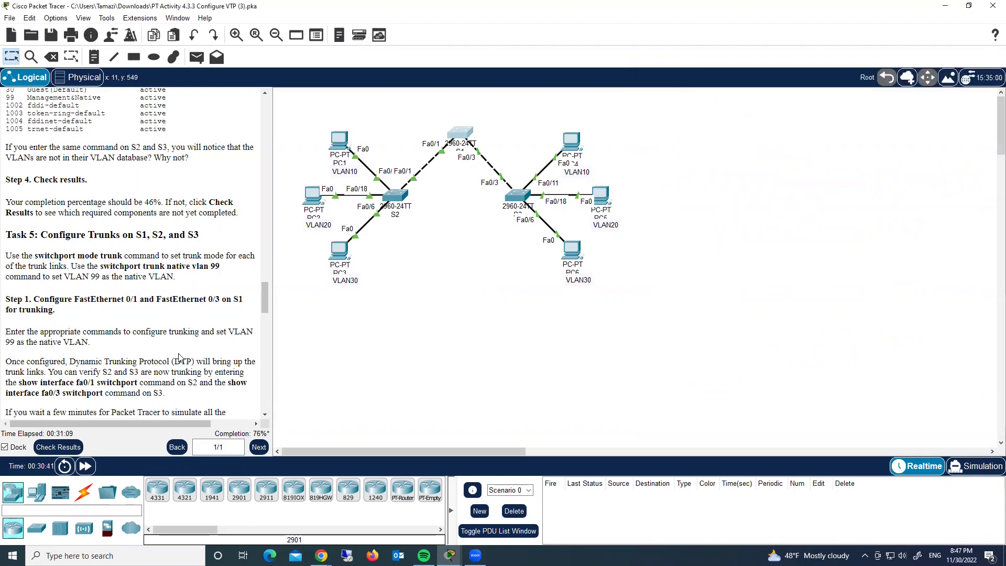
Close S2's window and fast-forward simulation time so the S1–S2 link comes up.
{"action": "scroll", "coordinate": [178, 358], "scroll_direction": "down", "scroll_amount": 4}
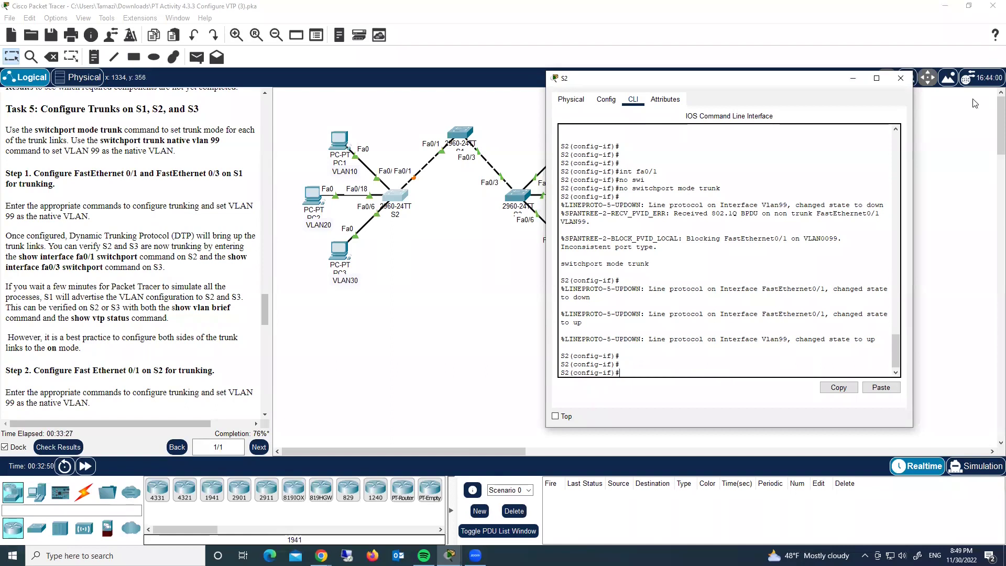
{"action": "left_click", "coordinate": [909, 79]}
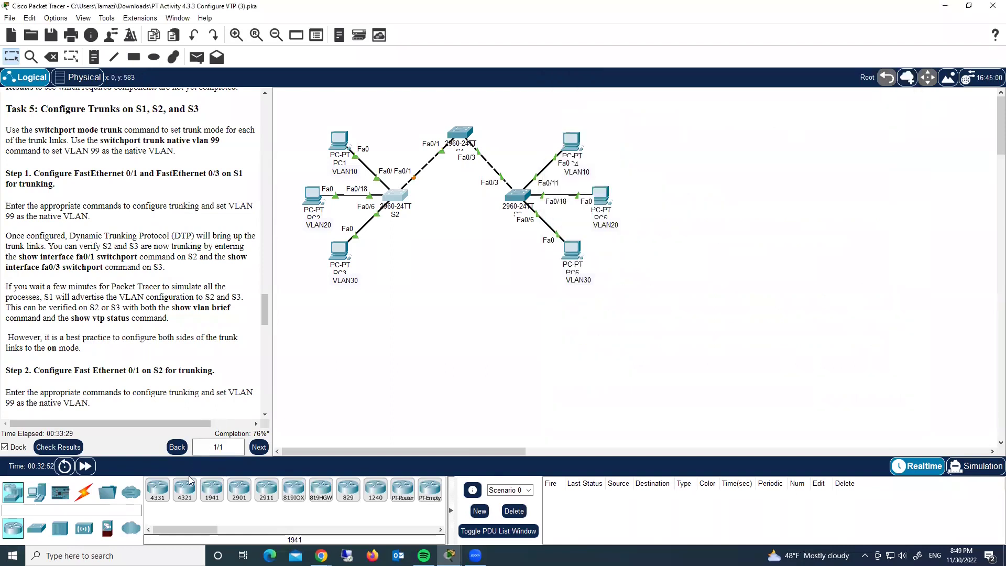
{"action": "left_click", "coordinate": [89, 467]}
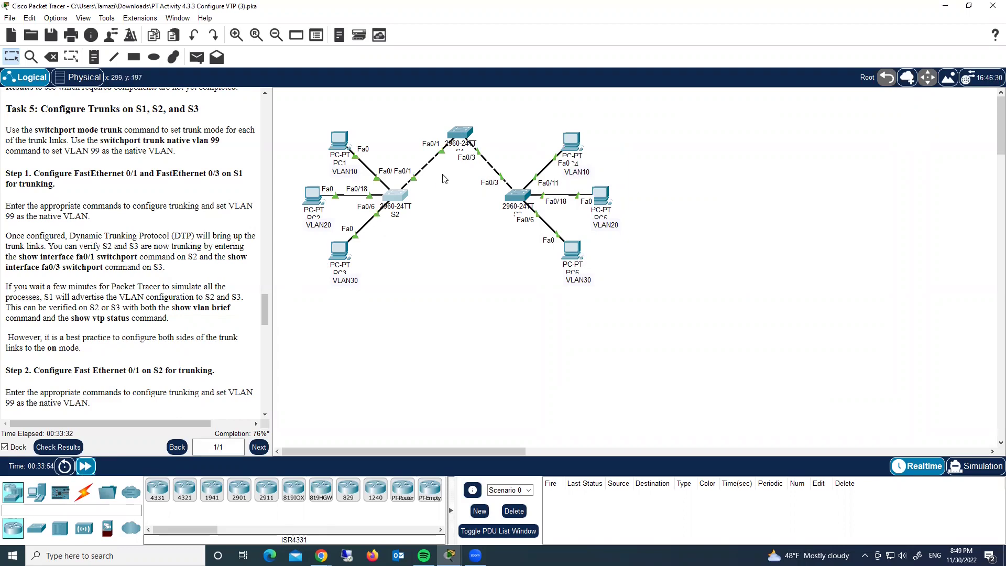
Check S2's VLAN brief now shows VLANs 10, 20, 30 and 99, then put S2 away.
{"action": "left_click", "coordinate": [398, 199]}
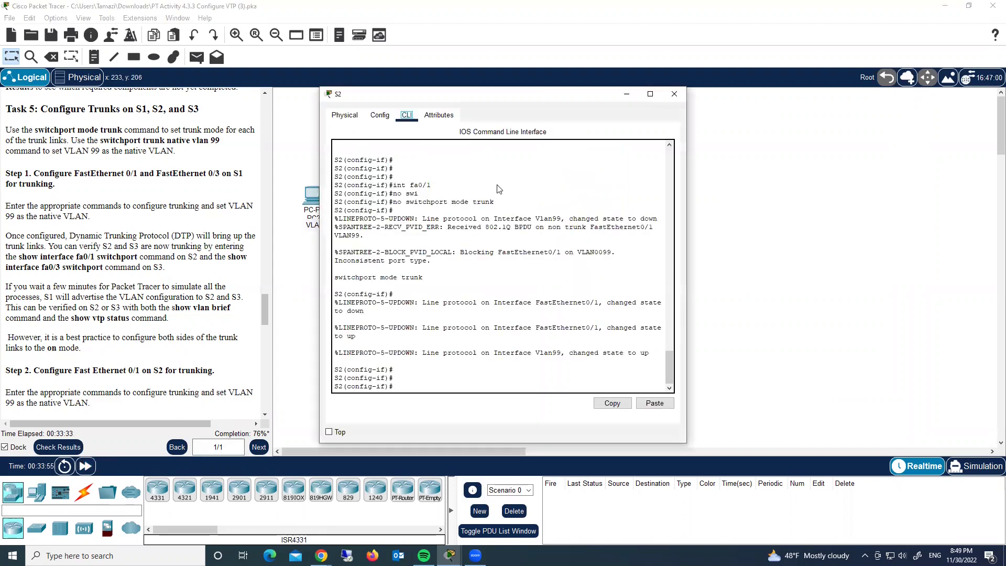
{"action": "left_click_drag", "start_coordinate": [478, 103], "coordinate": [696, 95]}
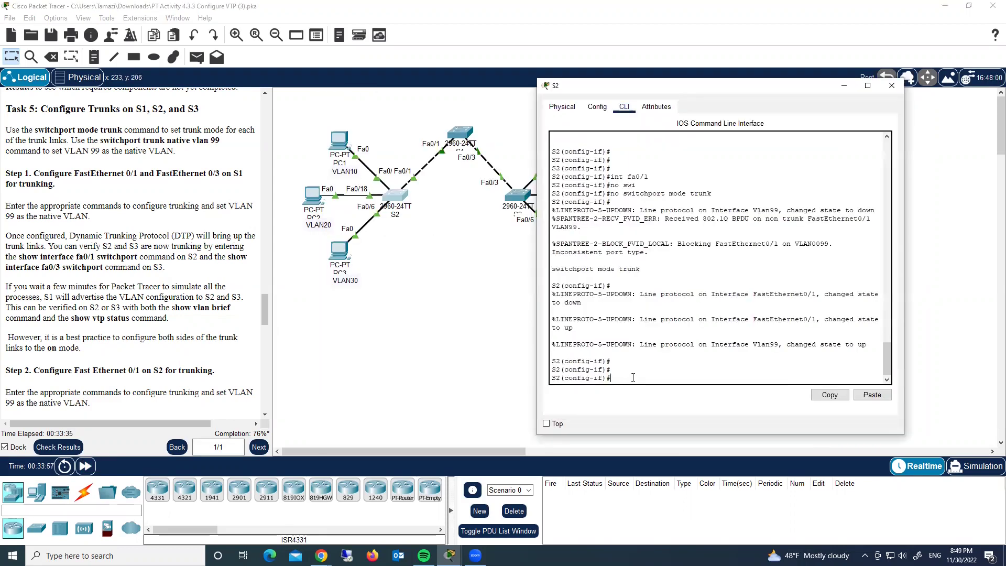
{"action": "type", "text": "do sh"}
{"action": "type", "text": "o vlan"}
{"action": "type", "text": " b"}
{"action": "type", "text": "rie"}
{"action": "key", "text": "Return"}
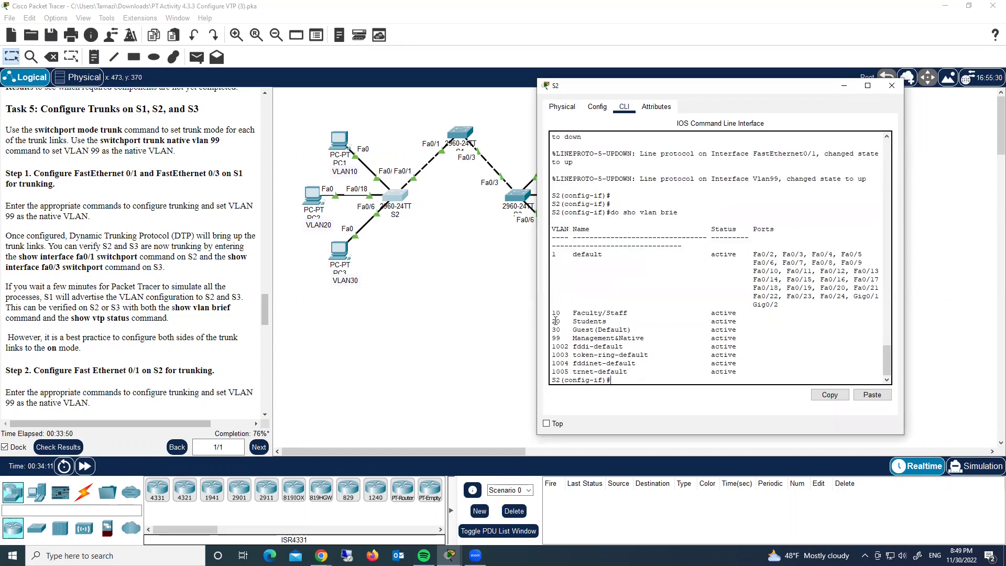
{"action": "left_click_drag", "start_coordinate": [552, 313], "coordinate": [756, 335]}
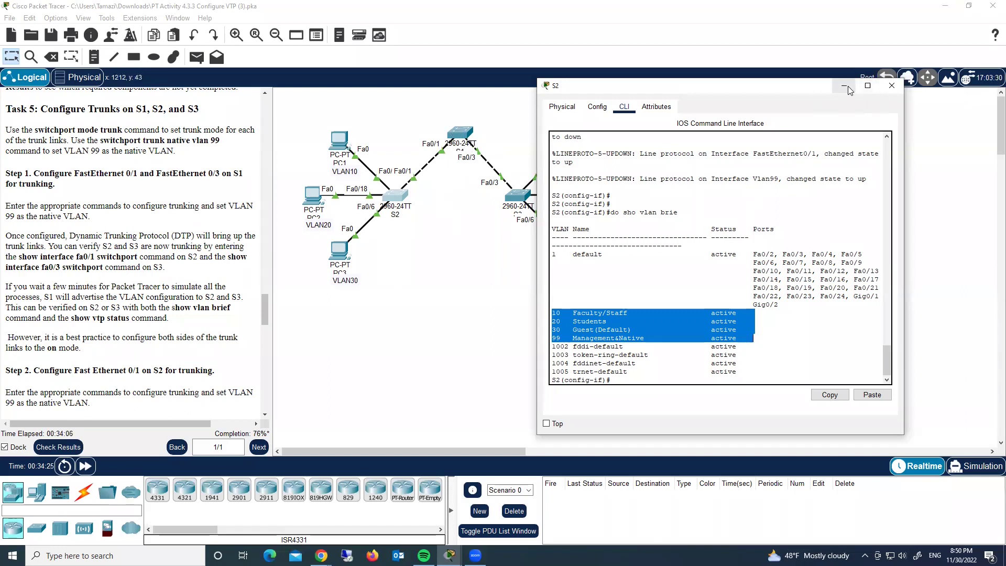
{"action": "left_click", "coordinate": [844, 86]}
Confirm S3's VLAN brief lists VLANs 10, 20, 30 and 99, then close S3's console.
{"action": "left_click", "coordinate": [514, 194]}
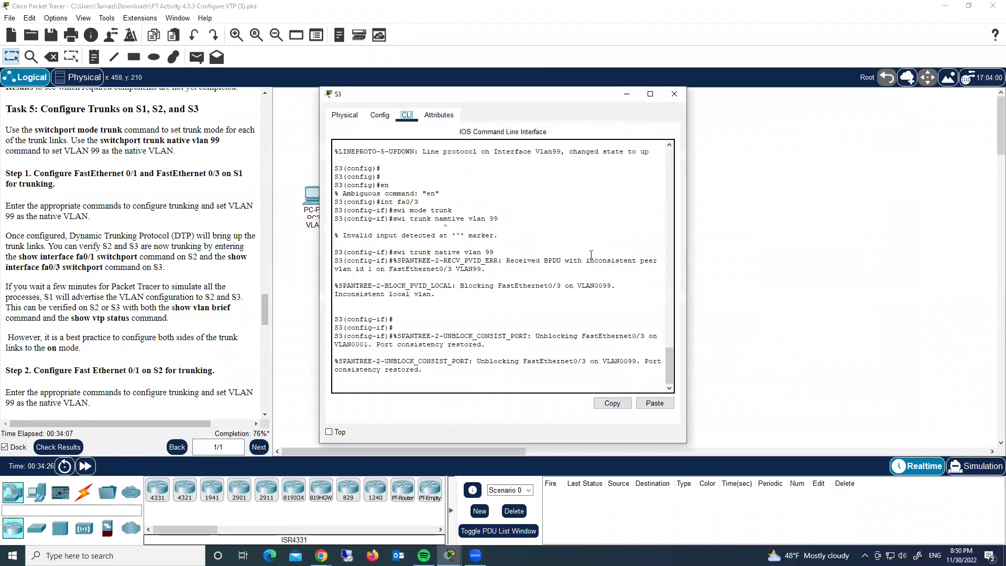
{"action": "left_click", "coordinate": [411, 380]}
{"action": "key", "text": "Return"}
{"action": "key", "text": "Return"}
{"action": "key", "text": "Return"}
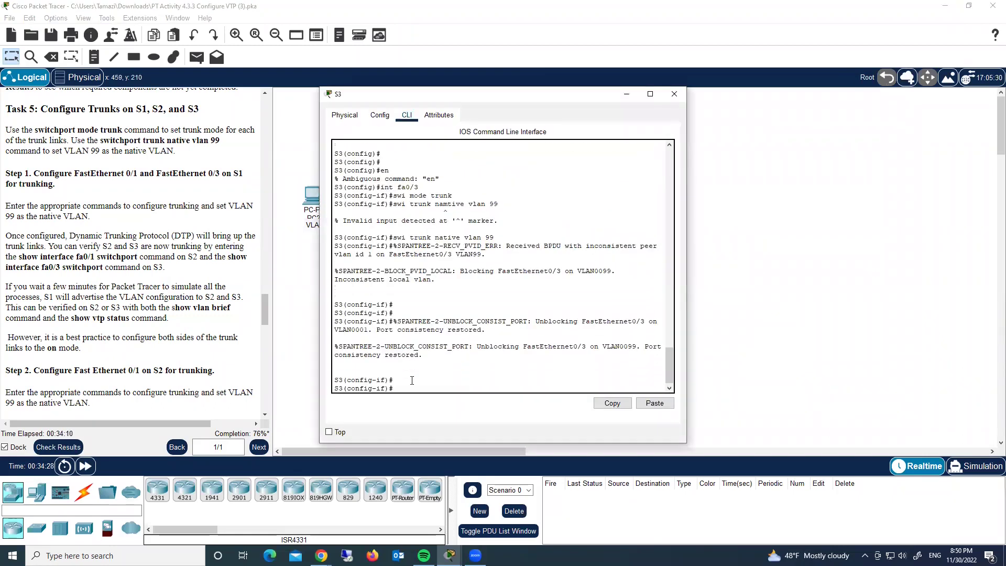
{"action": "type", "text": "do sh"}
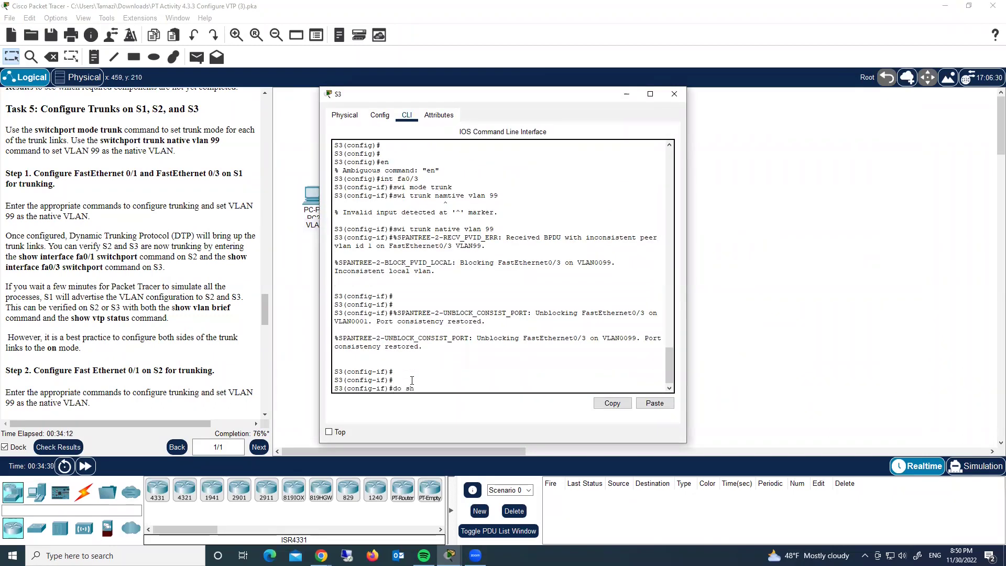
{"action": "type", "text": "o vlan bri"}
{"action": "key", "text": "Return"}
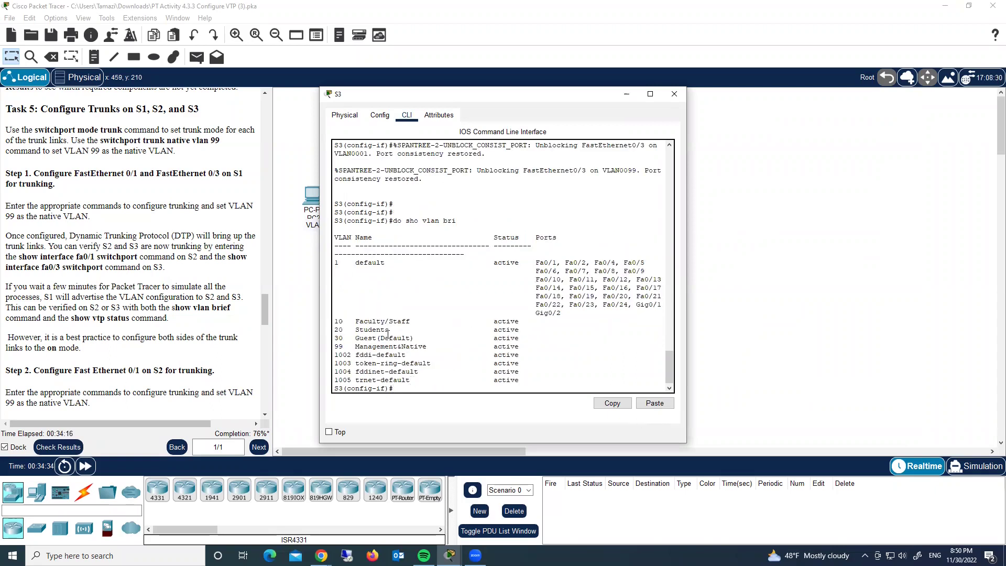
{"action": "left_click_drag", "start_coordinate": [522, 344], "coordinate": [333, 321]}
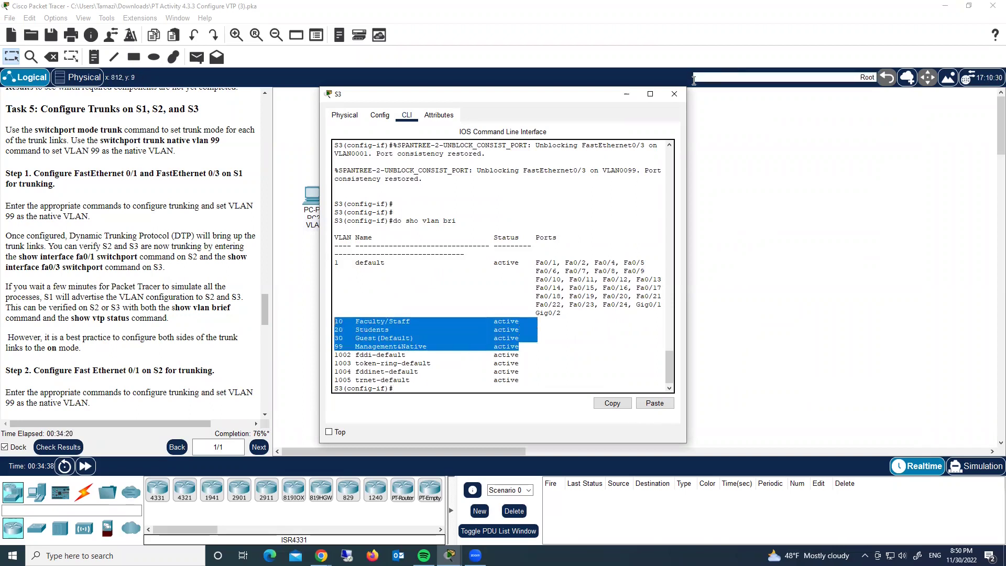
{"action": "left_click_drag", "start_coordinate": [491, 97], "coordinate": [716, 70]}
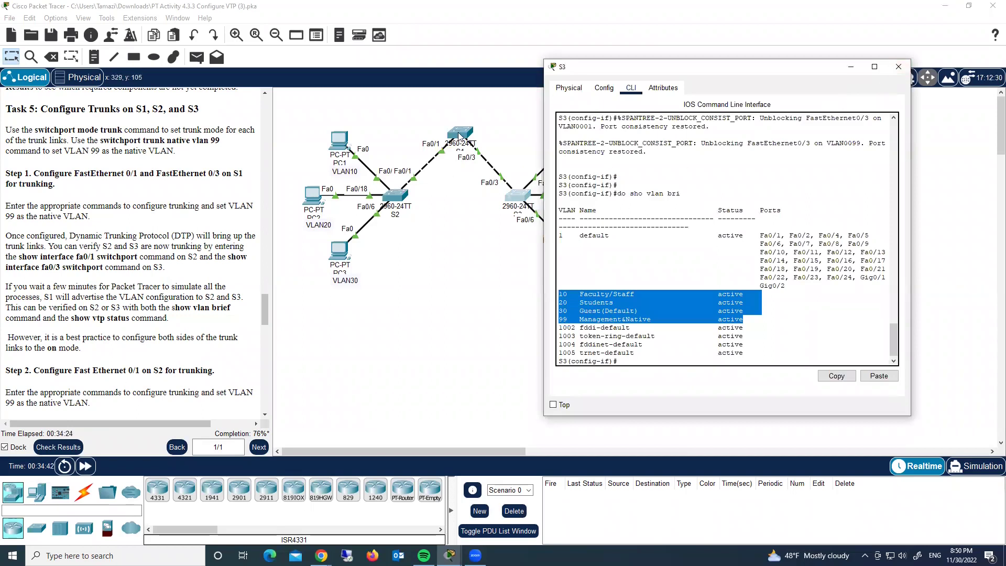
{"action": "left_click", "coordinate": [898, 67]}
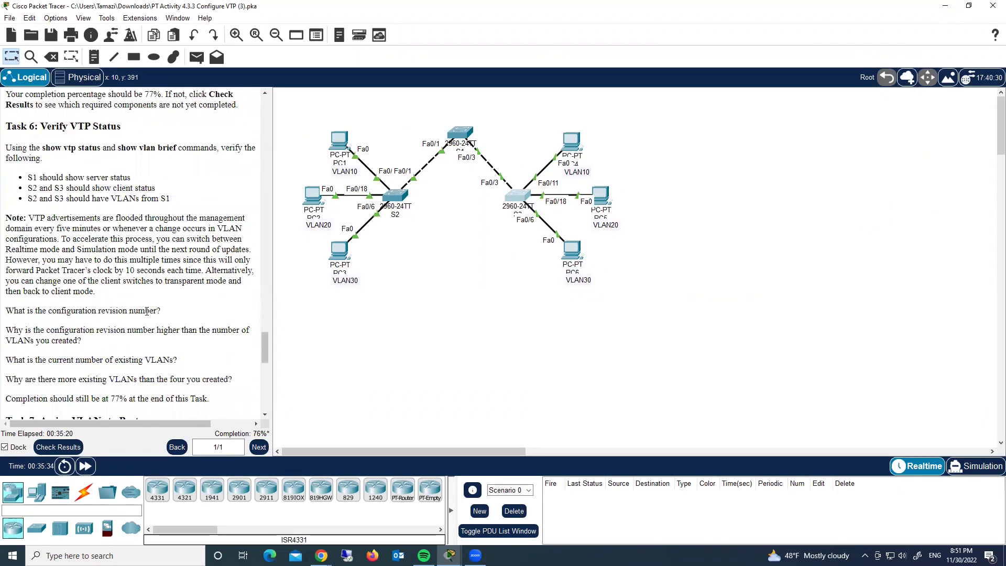
{"action": "scroll", "coordinate": [149, 310], "scroll_direction": "up", "scroll_amount": 6}
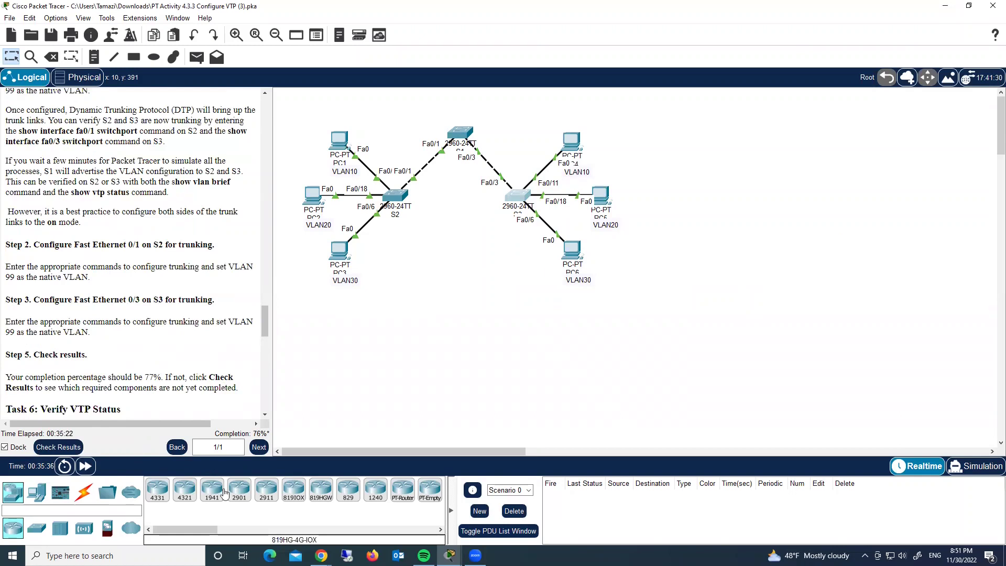
Check results and review assessment items flagging S2 and S3 access VLANs as incorrect.
{"action": "left_click", "coordinate": [58, 447]}
{"action": "left_click", "coordinate": [105, 76]}
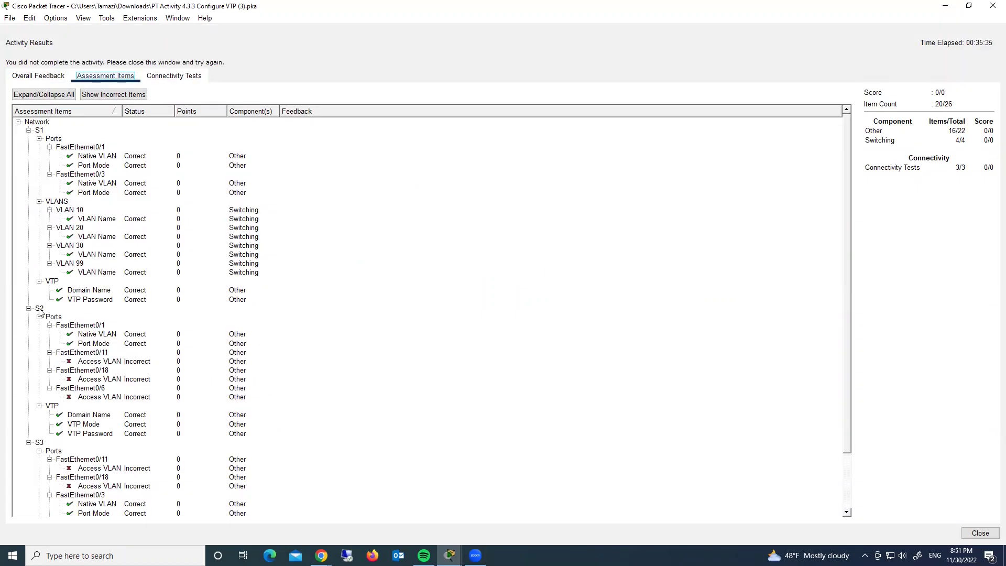
{"action": "scroll", "coordinate": [154, 386], "scroll_direction": "down", "scroll_amount": 2}
{"action": "scroll", "coordinate": [154, 387], "scroll_direction": "down", "scroll_amount": 1}
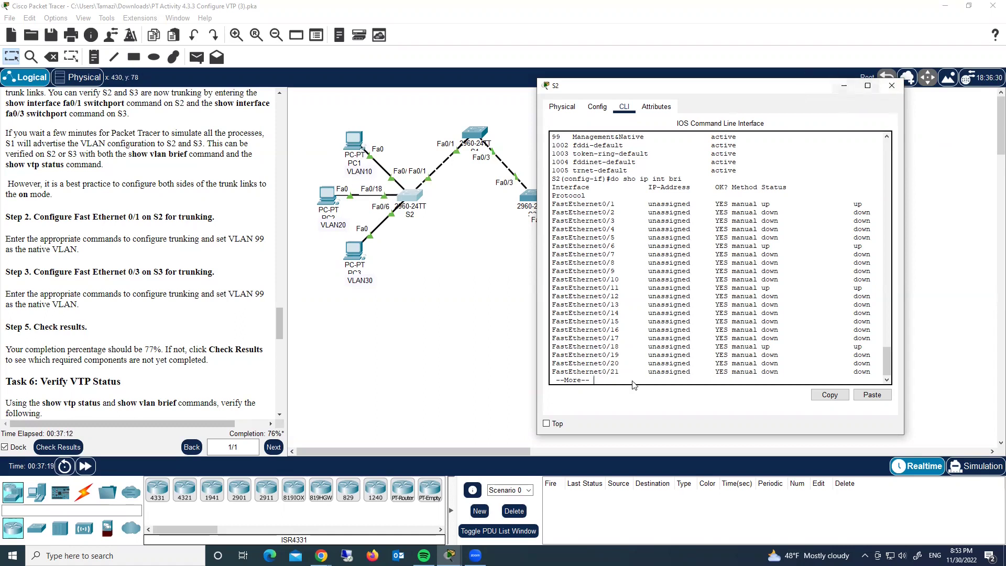
On S2, make Fa0/11 an access port in VLAN 10.
{"action": "key", "text": "q"}
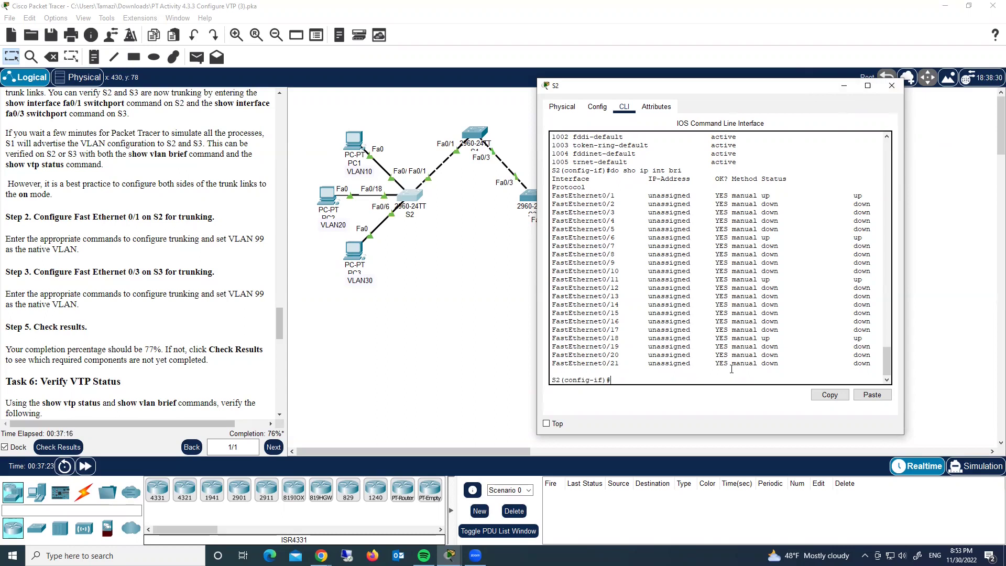
{"action": "type", "text": "int fa0/11"}
{"action": "key", "text": "Return"}
{"action": "type", "text": "swi"}
{"action": "key", "text": "Tab"}
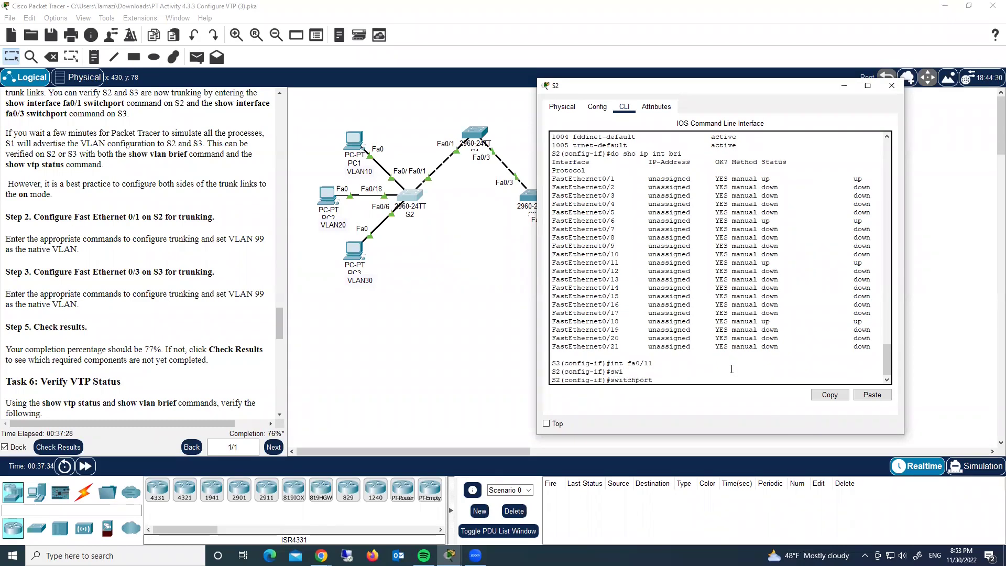
{"action": "type", "text": "acc vlan 10"}
{"action": "key", "text": "Return"}
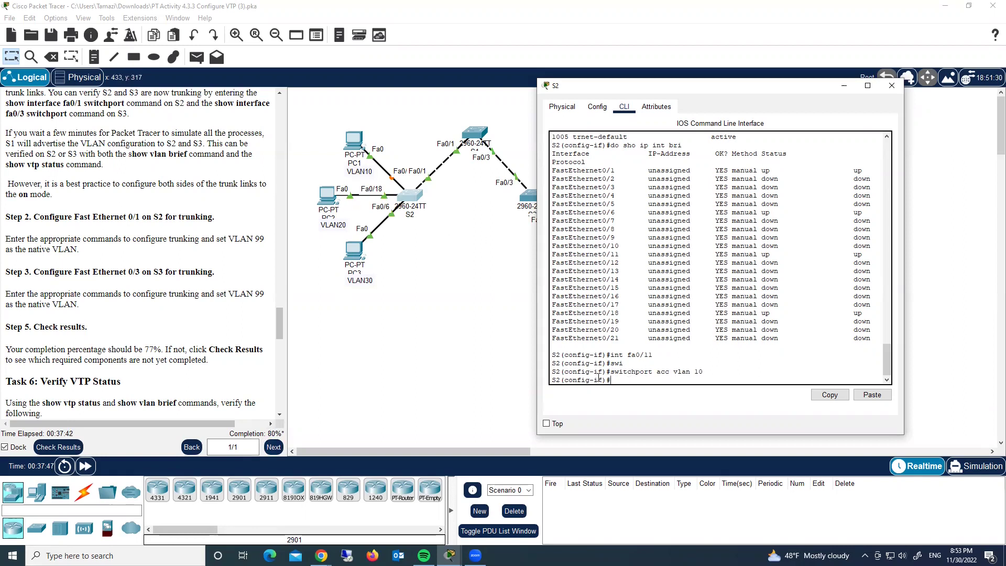
On S2, assign Fa0/18 to access VLAN 20 by editing recalled commands.
{"action": "key", "text": "Up"}
{"action": "key", "text": "Up"}
{"action": "key", "text": "Up"}
{"action": "key", "text": "BackSpace"}
{"action": "type", "text": "8"}
{"action": "key", "text": "Return"}
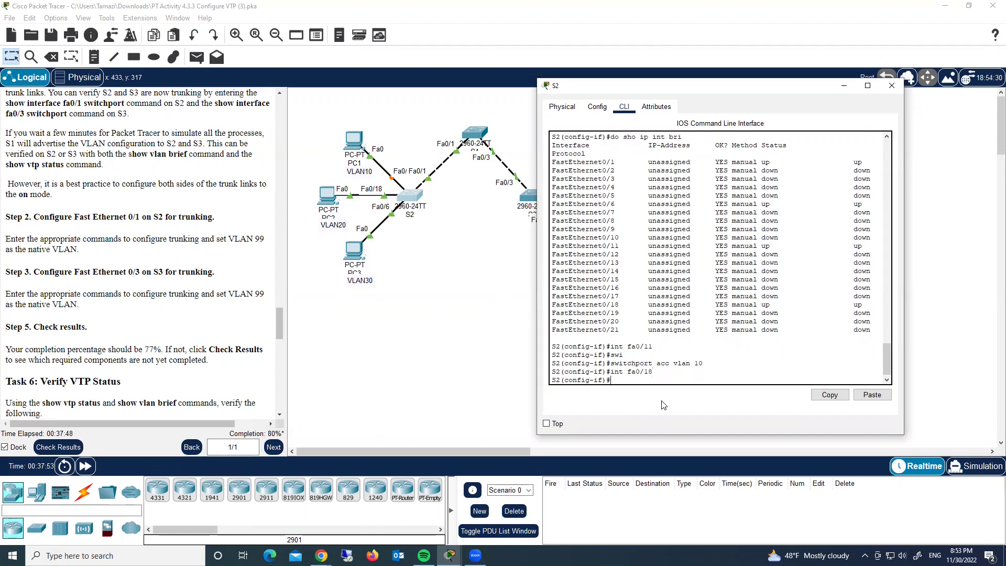
{"action": "key", "text": "Up"}
{"action": "key", "text": "Up"}
{"action": "key", "text": "BackSpace"}
{"action": "key", "text": "BackSpace"}
{"action": "type", "text": "20"}
{"action": "key", "text": "Return"}
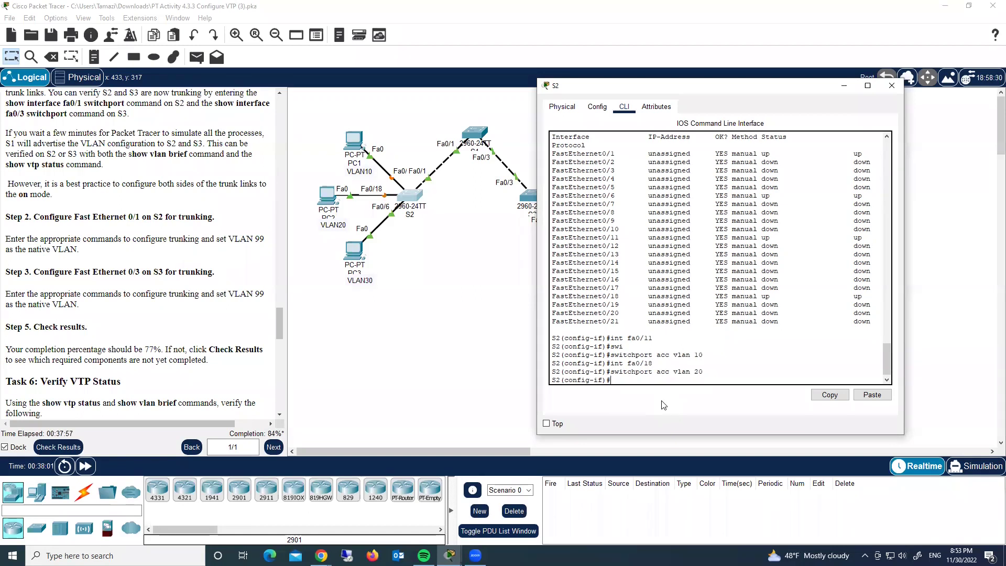
On S2, assign Fa0/6 to access VLAN 30.
{"action": "key", "text": "Up"}
{"action": "key", "text": "Up"}
{"action": "key", "text": "BackSpace"}
{"action": "key", "text": "BackSpace"}
{"action": "type", "text": "6"}
{"action": "key", "text": "Return"}
{"action": "key", "text": "Up"}
{"action": "key", "text": "Up"}
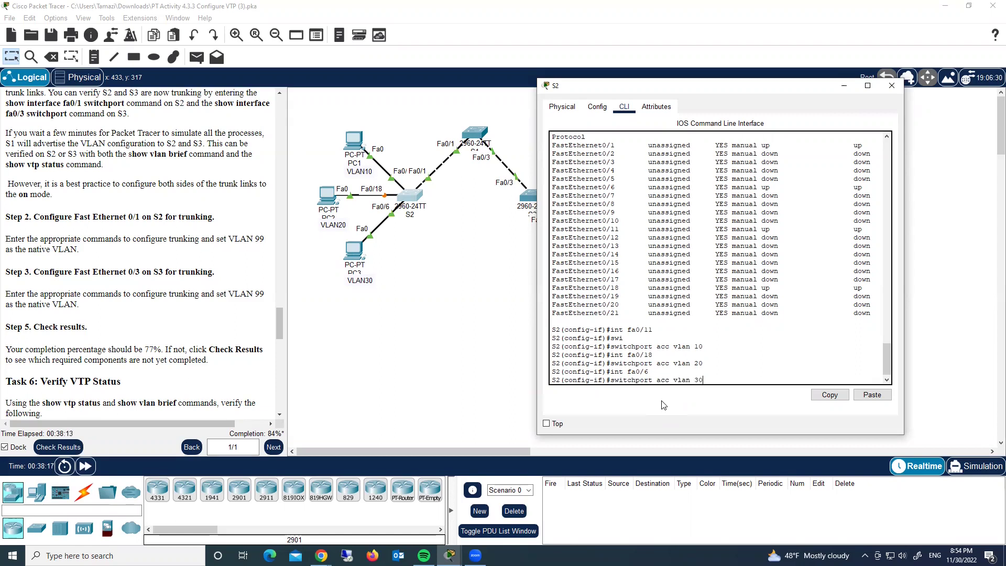
{"action": "key", "text": "Return"}
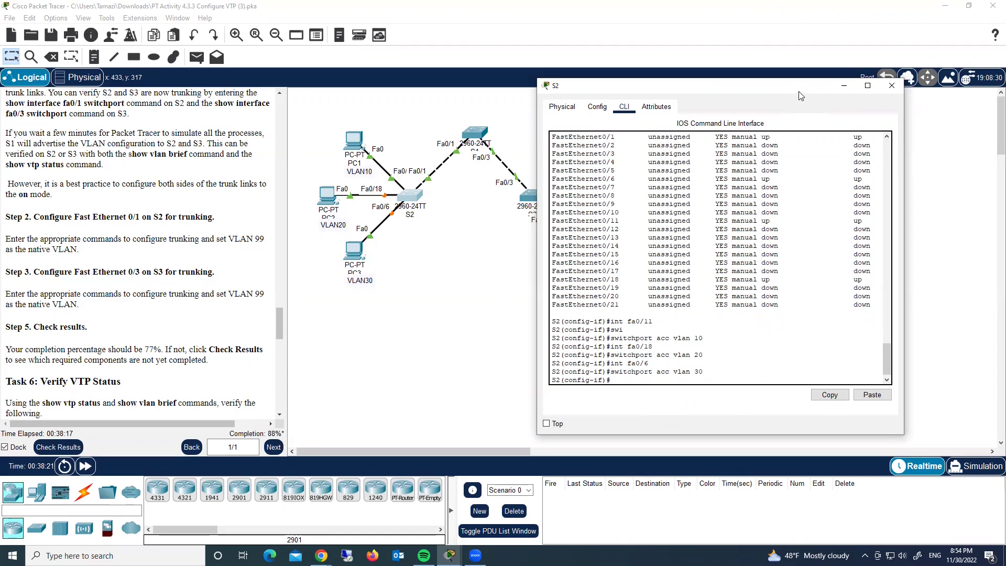
Close S2's window and open S3's CLI beside the topology.
{"action": "left_click", "coordinate": [844, 85]}
{"action": "left_click", "coordinate": [528, 196]}
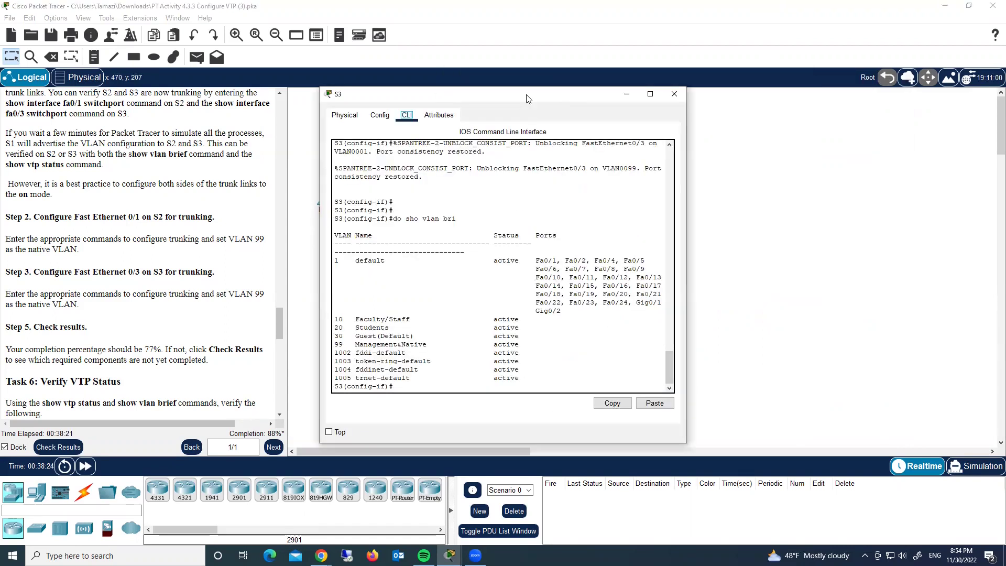
{"action": "left_click_drag", "start_coordinate": [528, 98], "coordinate": [831, 49]}
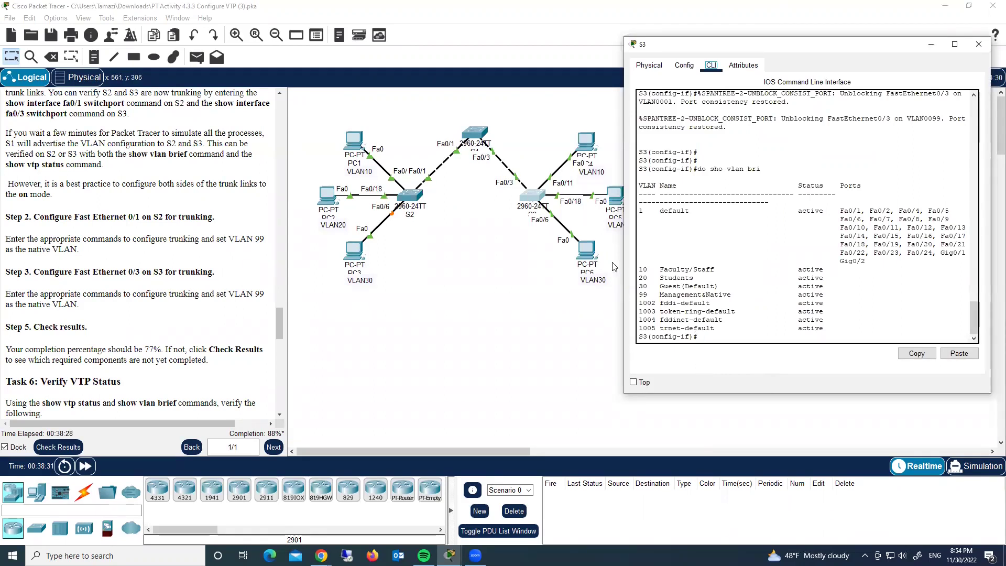
{"action": "left_click", "coordinate": [822, 333]}
On S3, make Fa0/11 an access port in VLAN 10.
{"action": "type", "text": "swi mode trunk"}
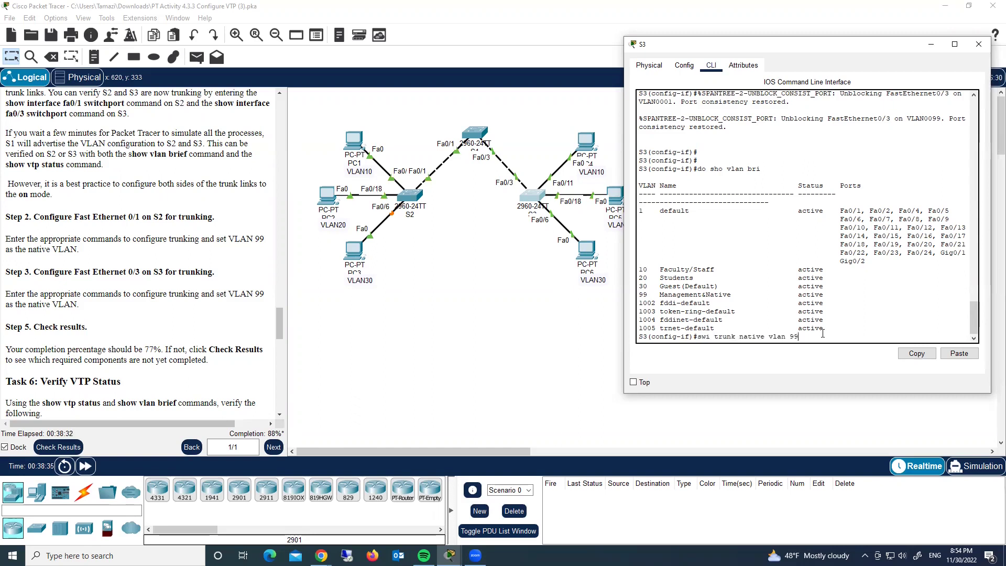
{"action": "key", "text": "BackSpace"}
{"action": "key", "text": "BackSpace"}
{"action": "key", "text": "BackSpace"}
{"action": "key", "text": "BackSpace"}
{"action": "key", "text": "BackSpace"}
{"action": "key", "text": "BackSpace"}
{"action": "key", "text": "BackSpace"}
{"action": "key", "text": "BackSpace"}
{"action": "key", "text": "BackSpace"}
{"action": "key", "text": "BackSpace"}
{"action": "key", "text": "BackSpace"}
{"action": "key", "text": "BackSpace"}
{"action": "key", "text": "BackSpace"}
{"action": "key", "text": "BackSpace"}
{"action": "type", "text": "int fa0"}
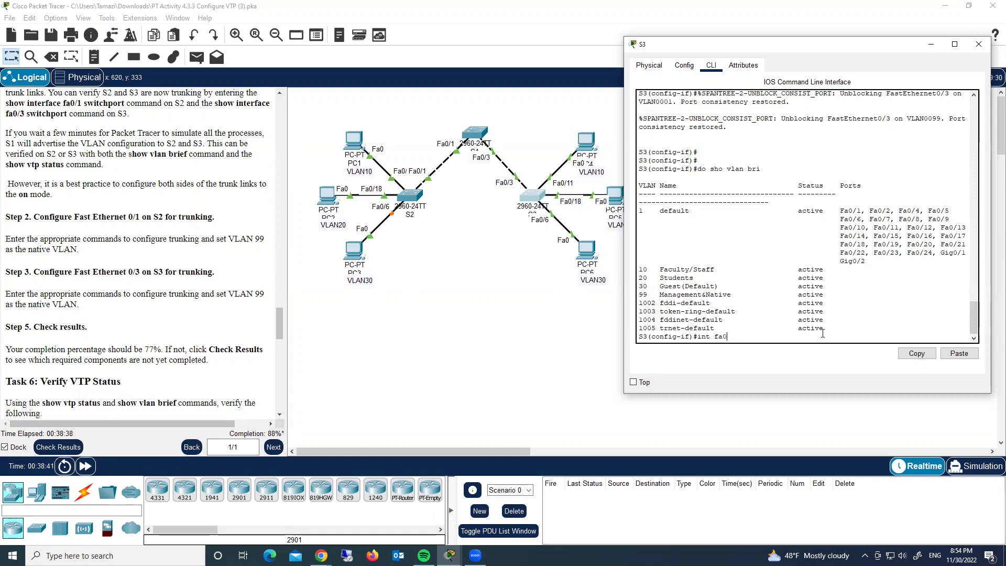
{"action": "type", "text": "/11"}
{"action": "key", "text": "Return"}
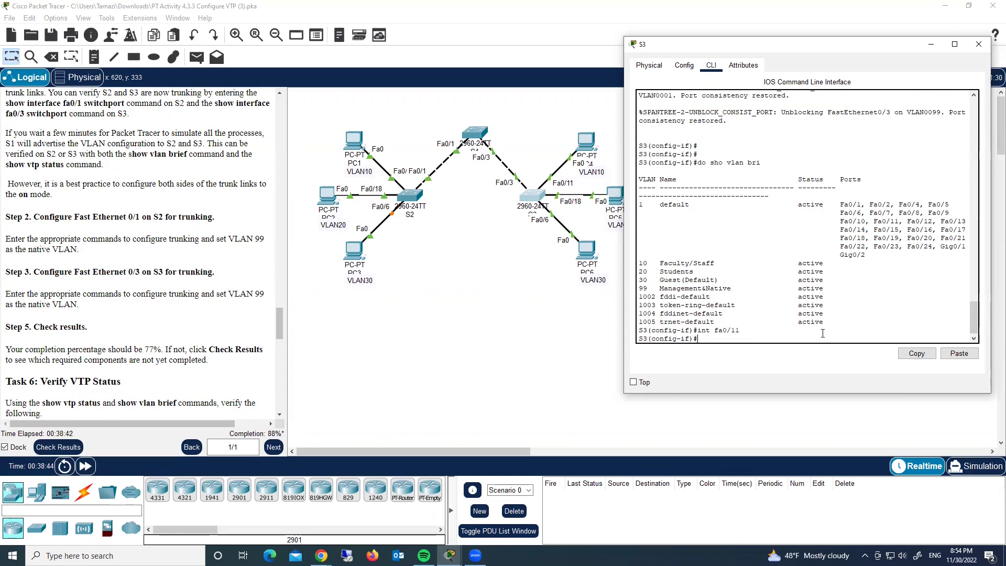
{"action": "type", "text": "swi acc vlan 10"}
{"action": "key", "text": "Return"}
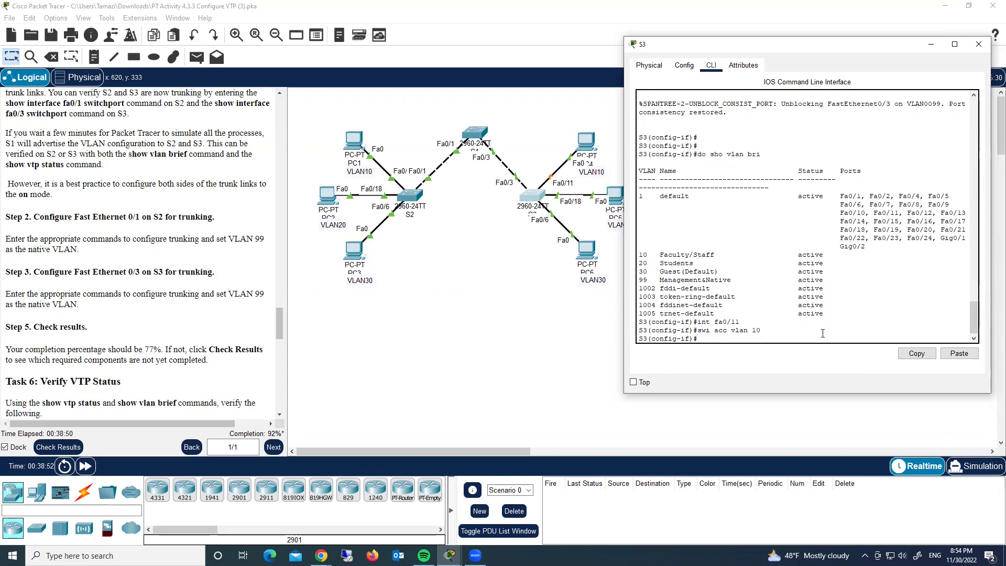
On S3, assign Fa0/18 to access VLAN 20.
{"action": "key", "text": "Up"}
{"action": "key", "text": "Up"}
{"action": "key", "text": "BackSpace"}
{"action": "type", "text": "8"}
{"action": "key", "text": "Return"}
{"action": "key", "text": "Up"}
{"action": "key", "text": "Up"}
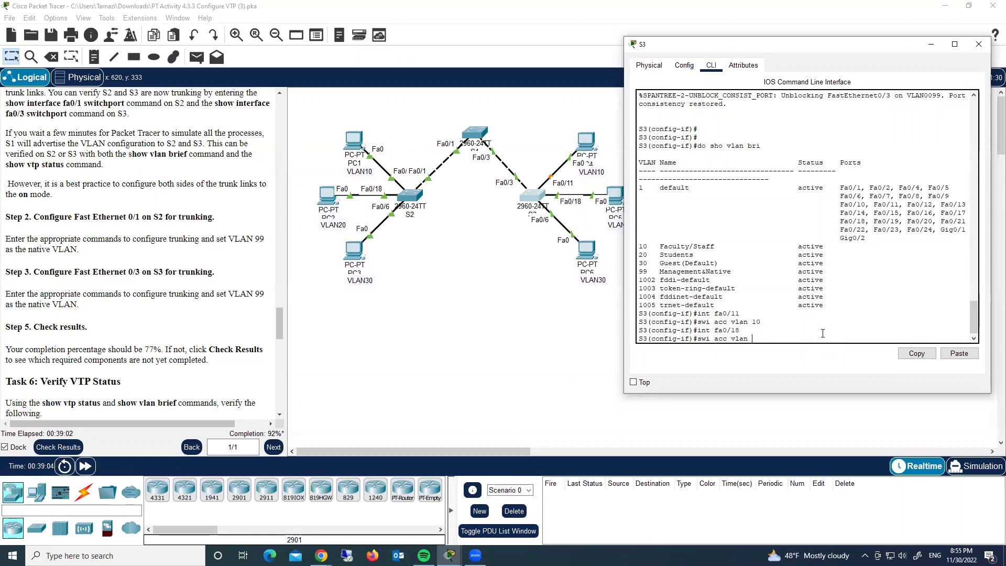
{"action": "key", "text": "Return"}
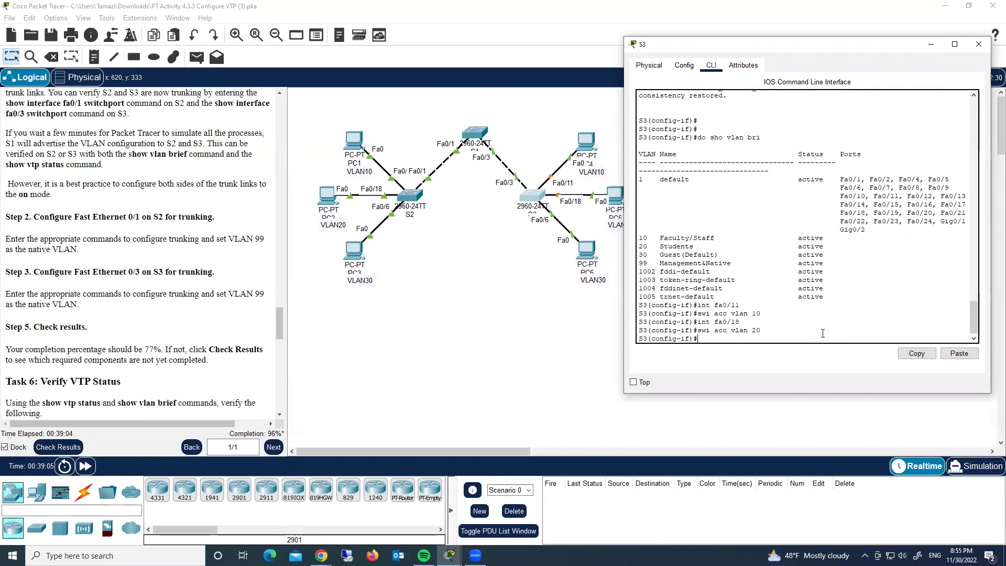
On S3, assign Fa0/6 to access VLAN 30, reaching 100% completion.
{"action": "key", "text": "Up"}
{"action": "key", "text": "Up"}
{"action": "key", "text": "BackSpace"}
{"action": "key", "text": "BackSpace"}
{"action": "type", "text": "6"}
{"action": "key", "text": "Return"}
{"action": "key", "text": "Up"}
{"action": "key", "text": "Up"}
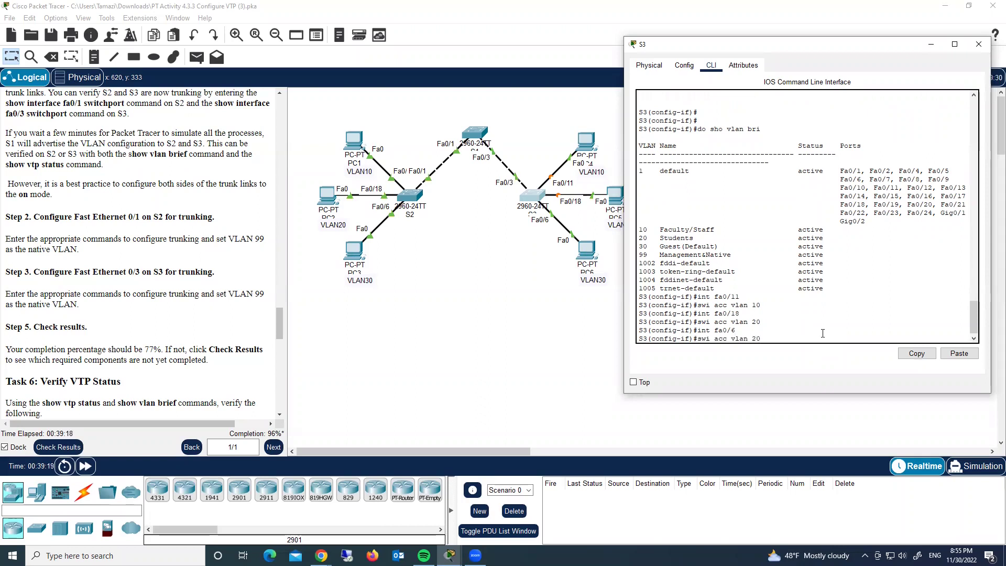
{"action": "key", "text": "BackSpace"}
{"action": "key", "text": "BackSpace"}
{"action": "type", "text": "30"}
{"action": "key", "text": "Return"}
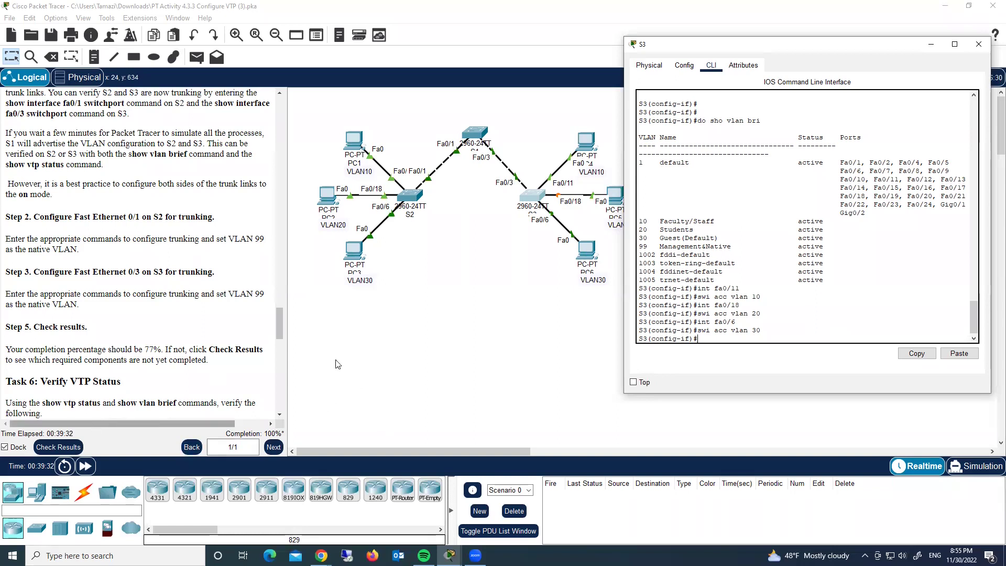
Check results and review the itemised Assessment Items list for all 26 correct items.
{"action": "left_click", "coordinate": [58, 446]}
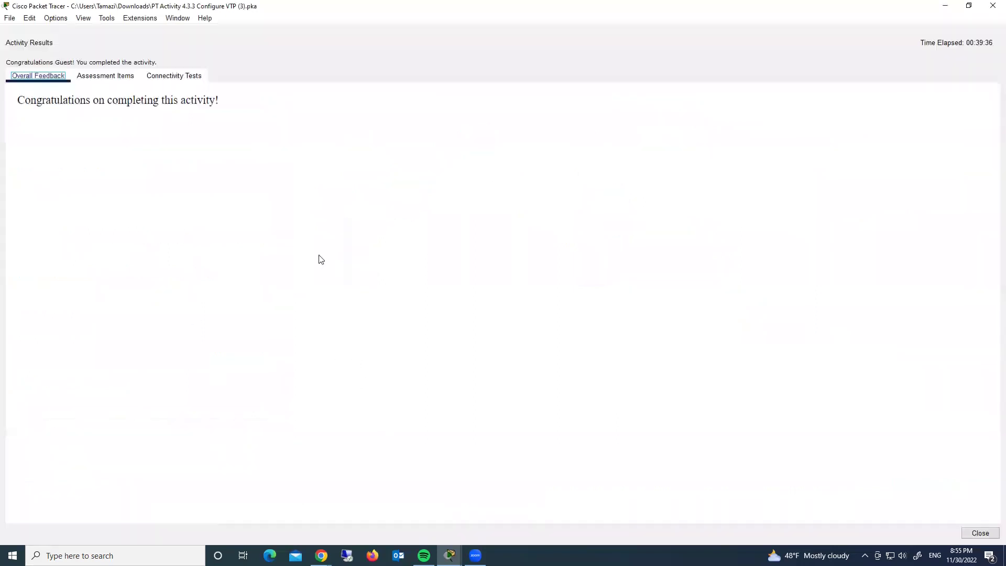
{"action": "left_click", "coordinate": [104, 81]}
{"action": "scroll", "coordinate": [195, 325], "scroll_direction": "down", "scroll_amount": 2}
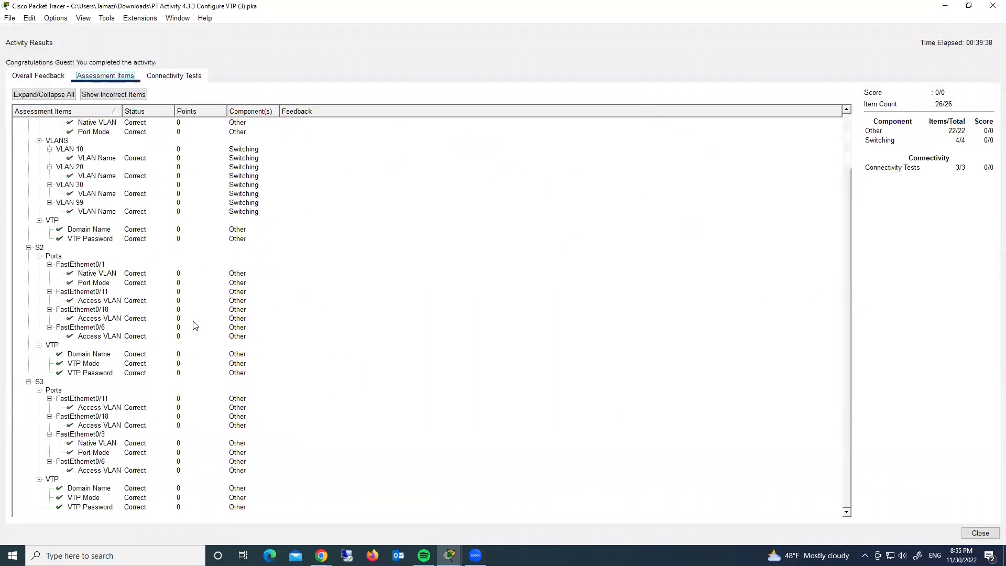
{"action": "scroll", "coordinate": [91, 262], "scroll_direction": "up", "scroll_amount": 2}
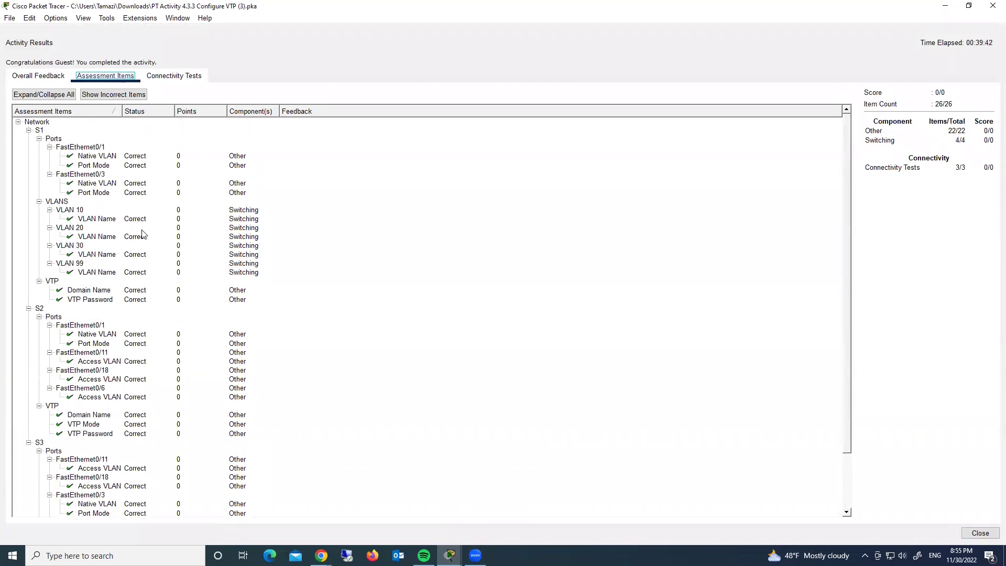
{"action": "scroll", "coordinate": [145, 226], "scroll_direction": "down", "scroll_amount": 3}
{"action": "scroll", "coordinate": [142, 222], "scroll_direction": "up", "scroll_amount": 3}
{"action": "scroll", "coordinate": [131, 183], "scroll_direction": "down", "scroll_amount": 1}
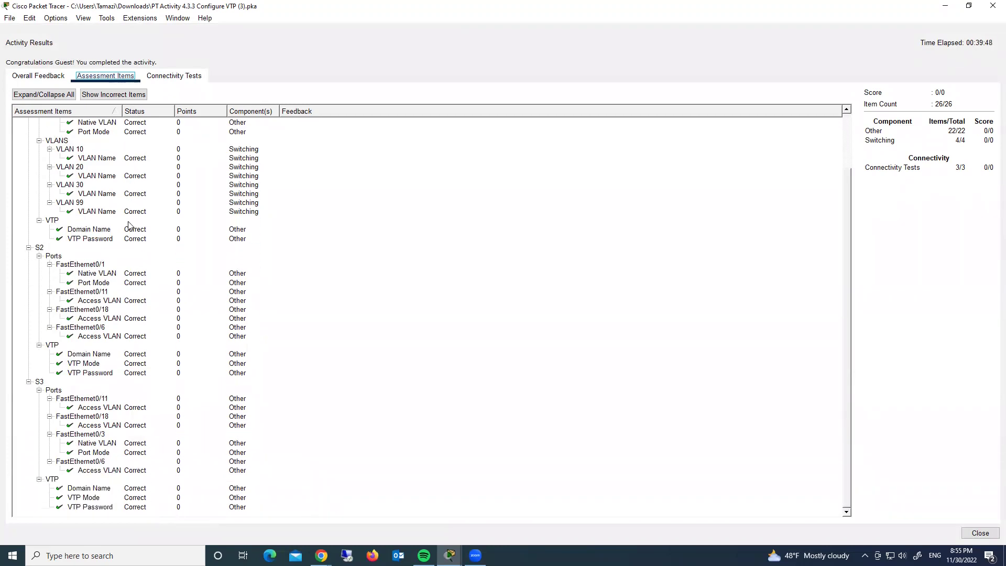
{"action": "scroll", "coordinate": [132, 225], "scroll_direction": "up", "scroll_amount": 1}
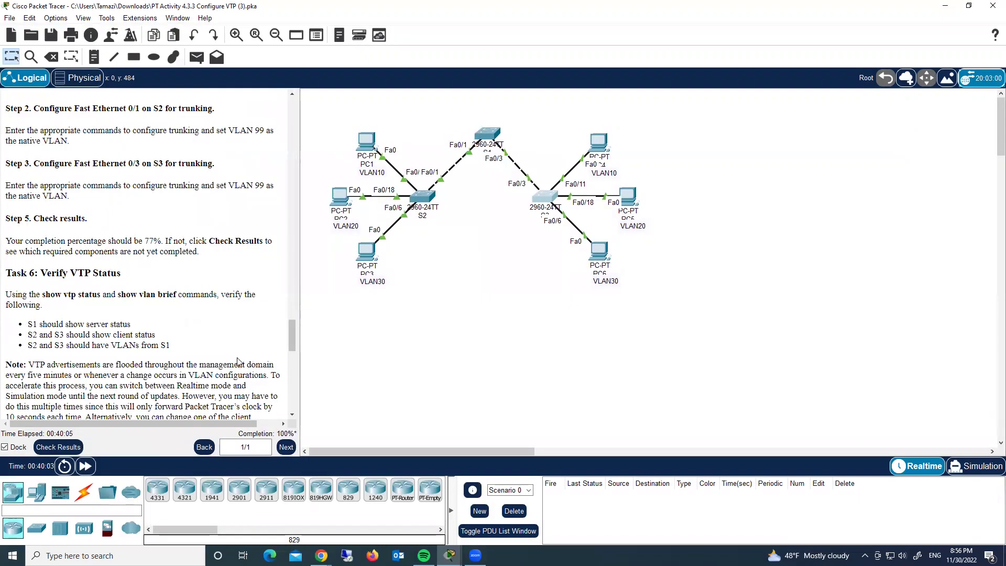
{"action": "scroll", "coordinate": [239, 364], "scroll_direction": "down", "scroll_amount": 10}
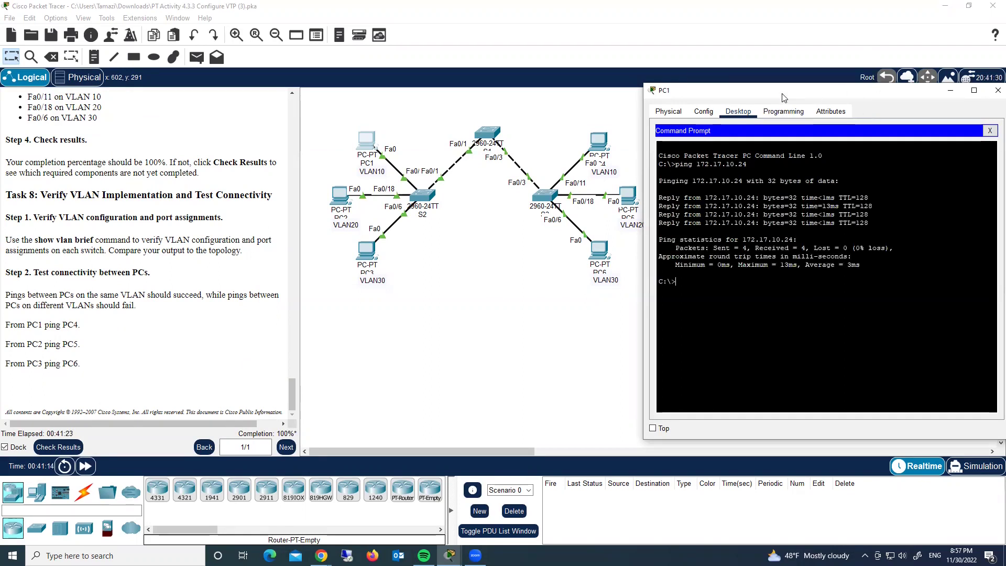
Close PC1's window and widen the instructions pane beside the topology.
{"action": "left_click_drag", "start_coordinate": [780, 93], "coordinate": [674, 96]}
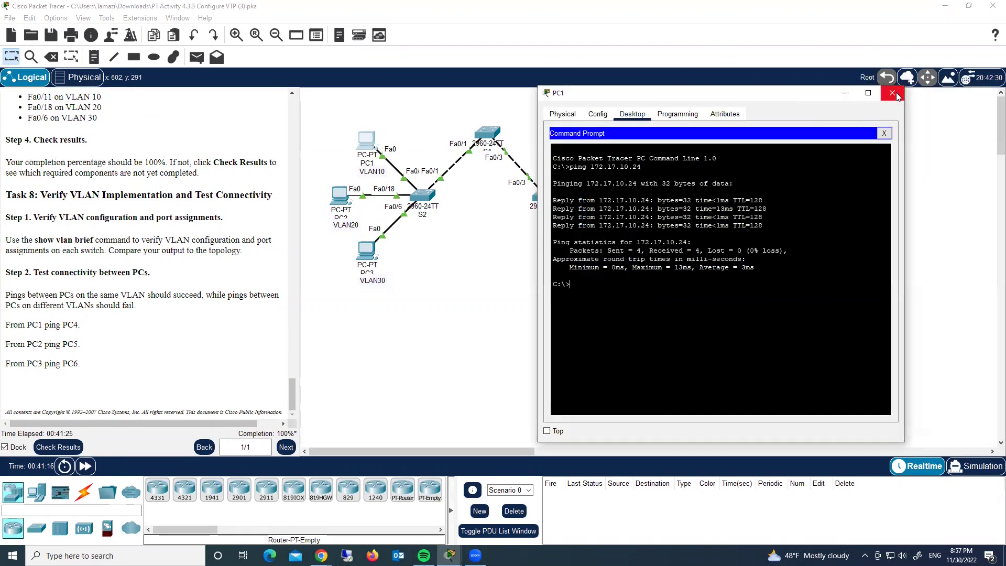
{"action": "left_click", "coordinate": [895, 95]}
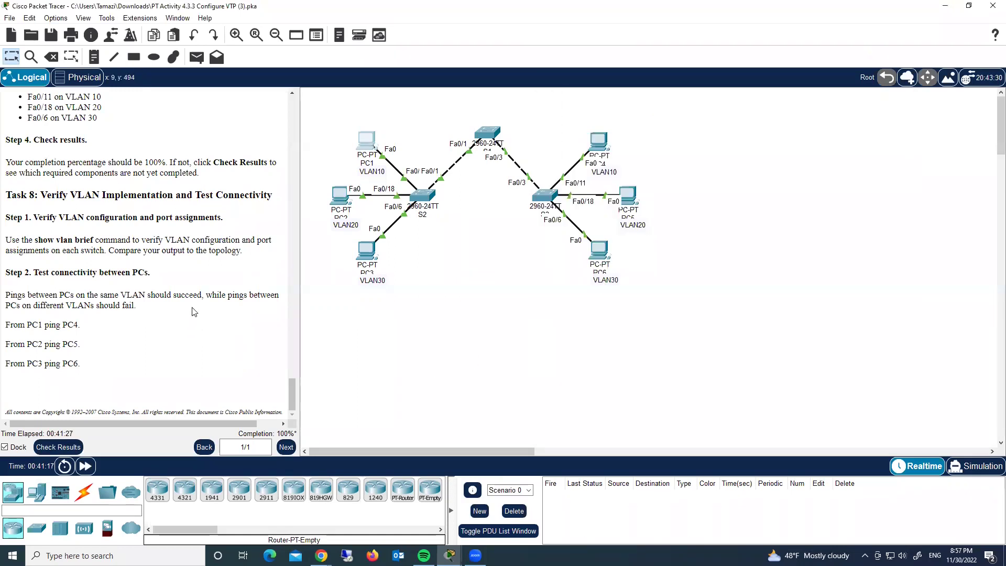
{"action": "scroll", "coordinate": [197, 339], "scroll_direction": "up", "scroll_amount": 3}
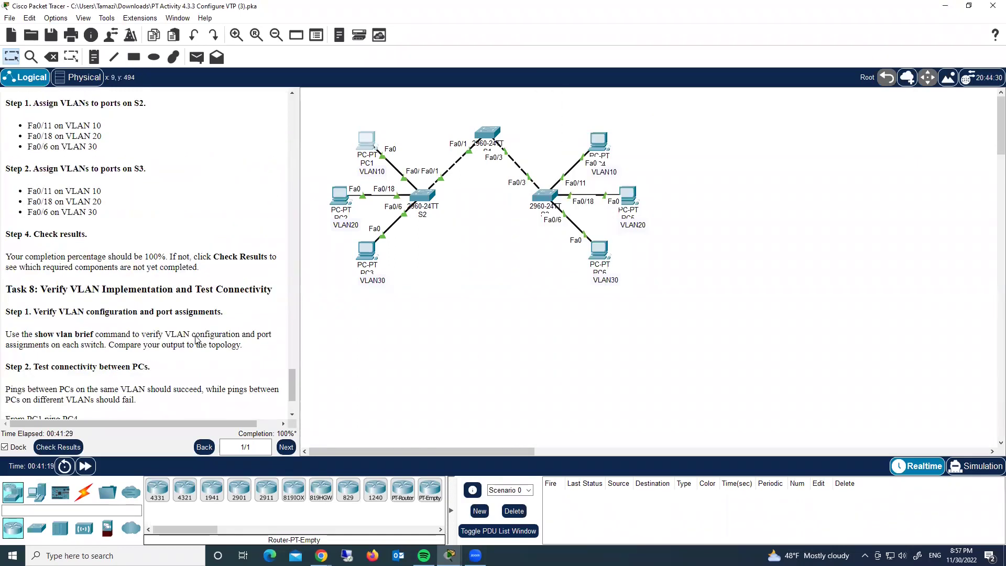
{"action": "scroll", "coordinate": [197, 340], "scroll_direction": "down", "scroll_amount": 3}
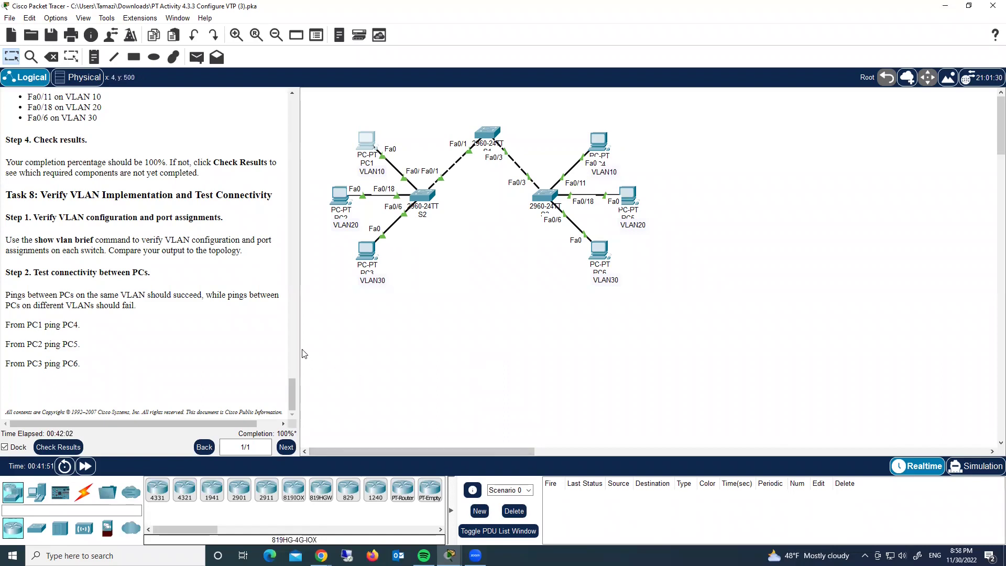
{"action": "left_click_drag", "start_coordinate": [299, 344], "coordinate": [347, 333]}
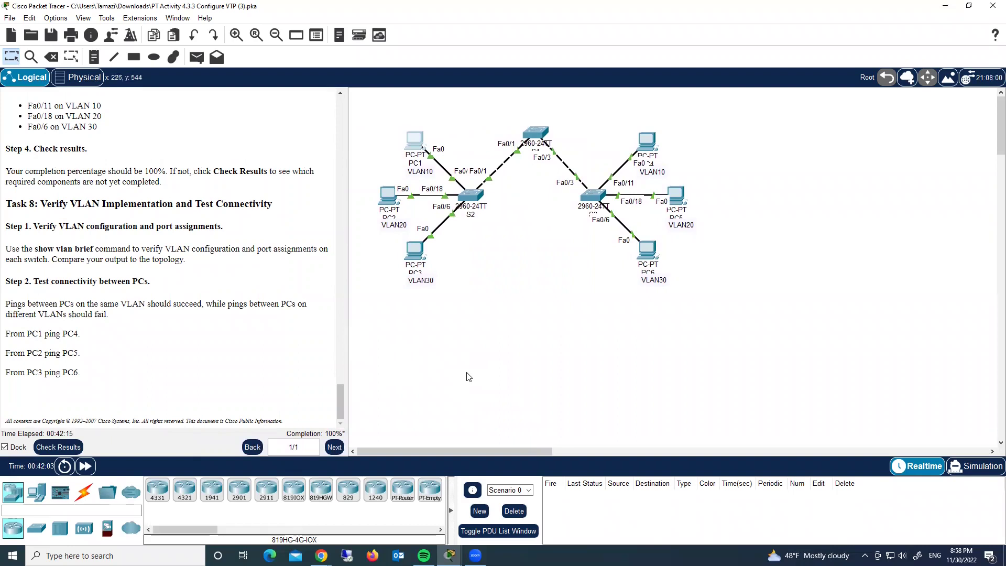